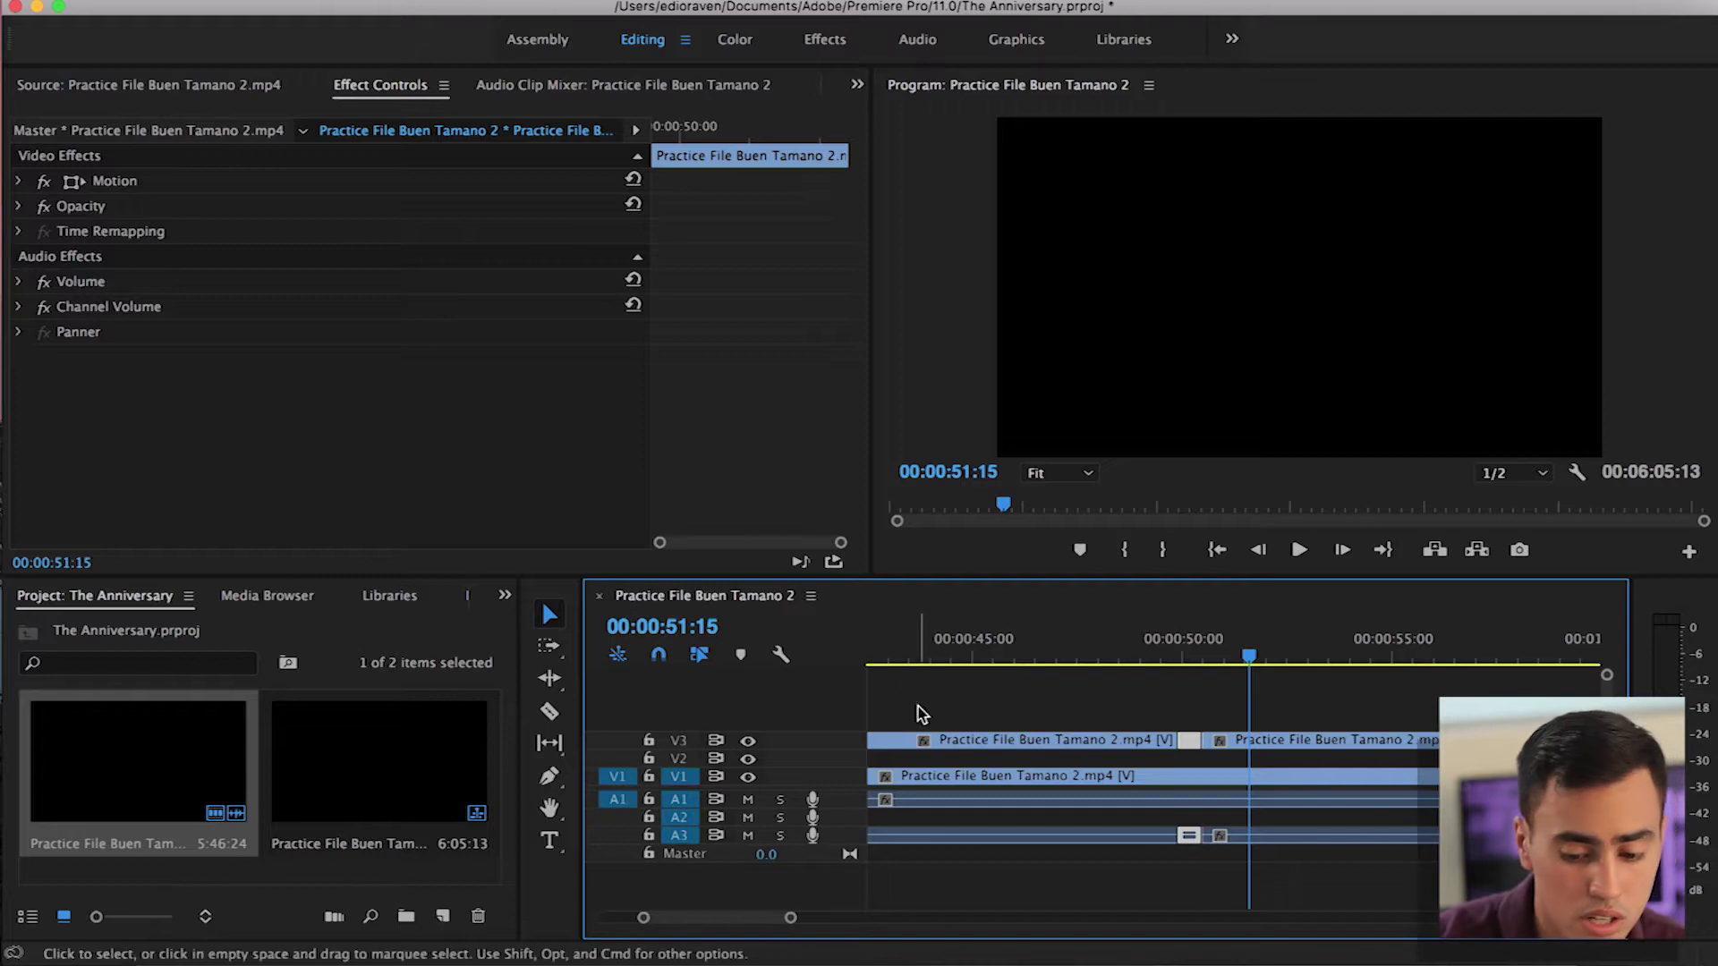
# Delete the long existing clips from tracks V3 and V1 to clear the timeline
pyautogui.moveTo(793, 918); pyautogui.dragTo(1288, 935)
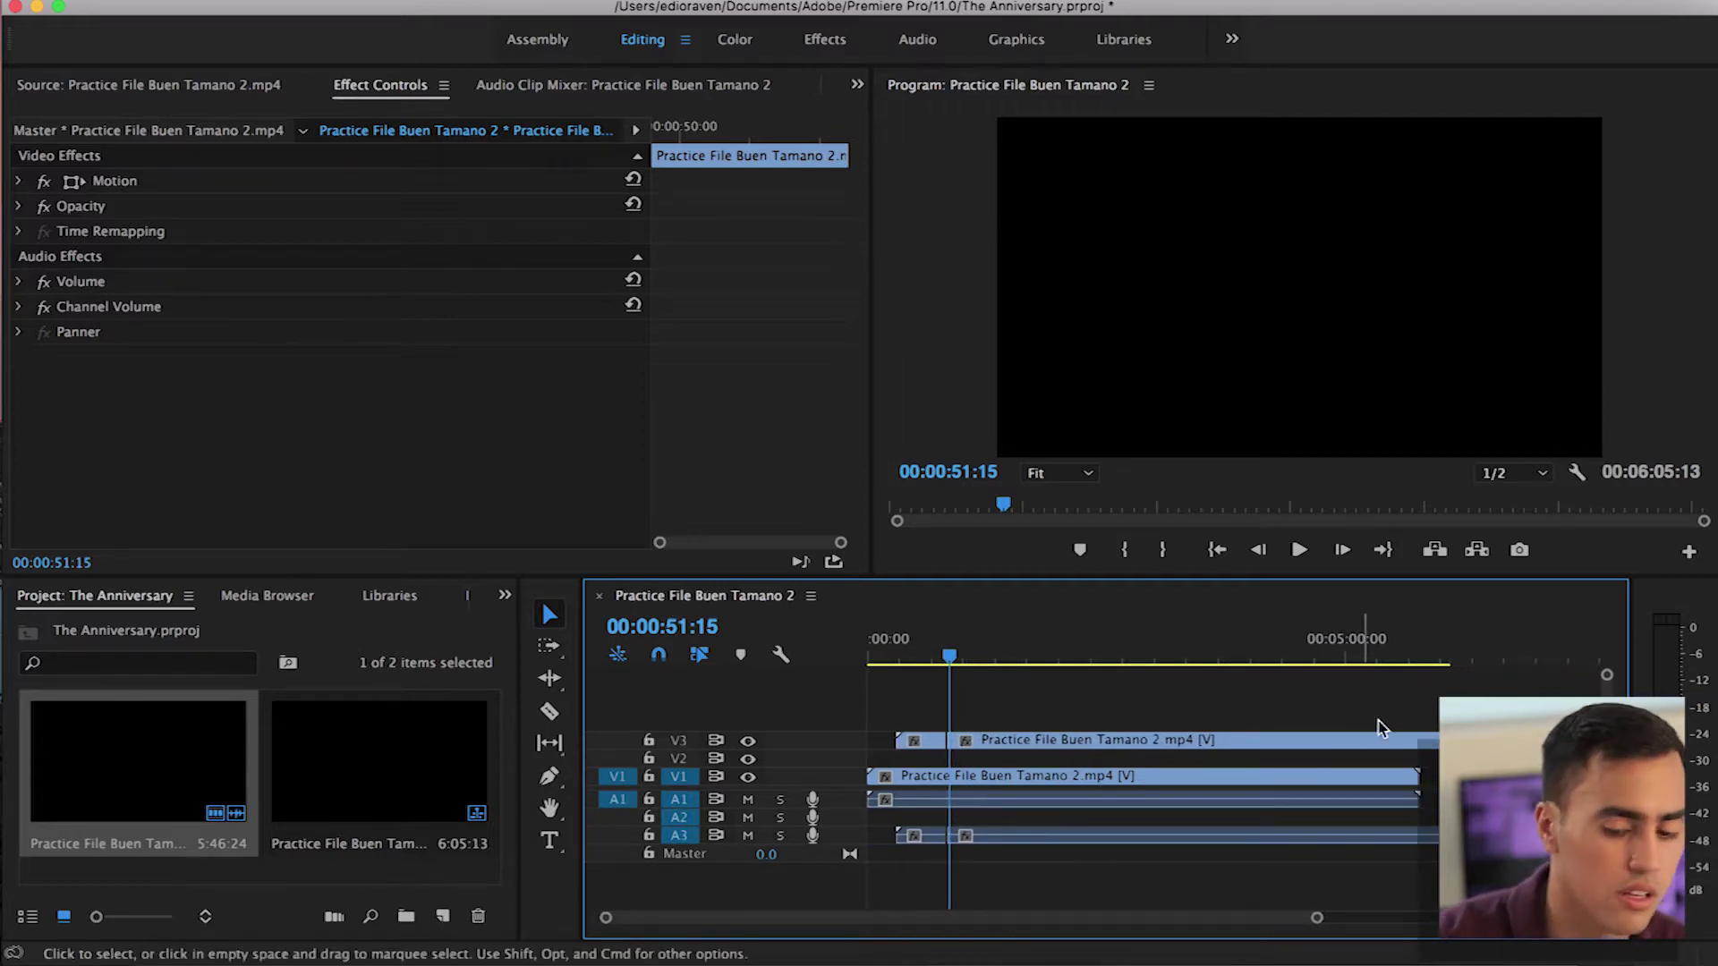
pyautogui.click(1416, 745)
pyautogui.press('w')
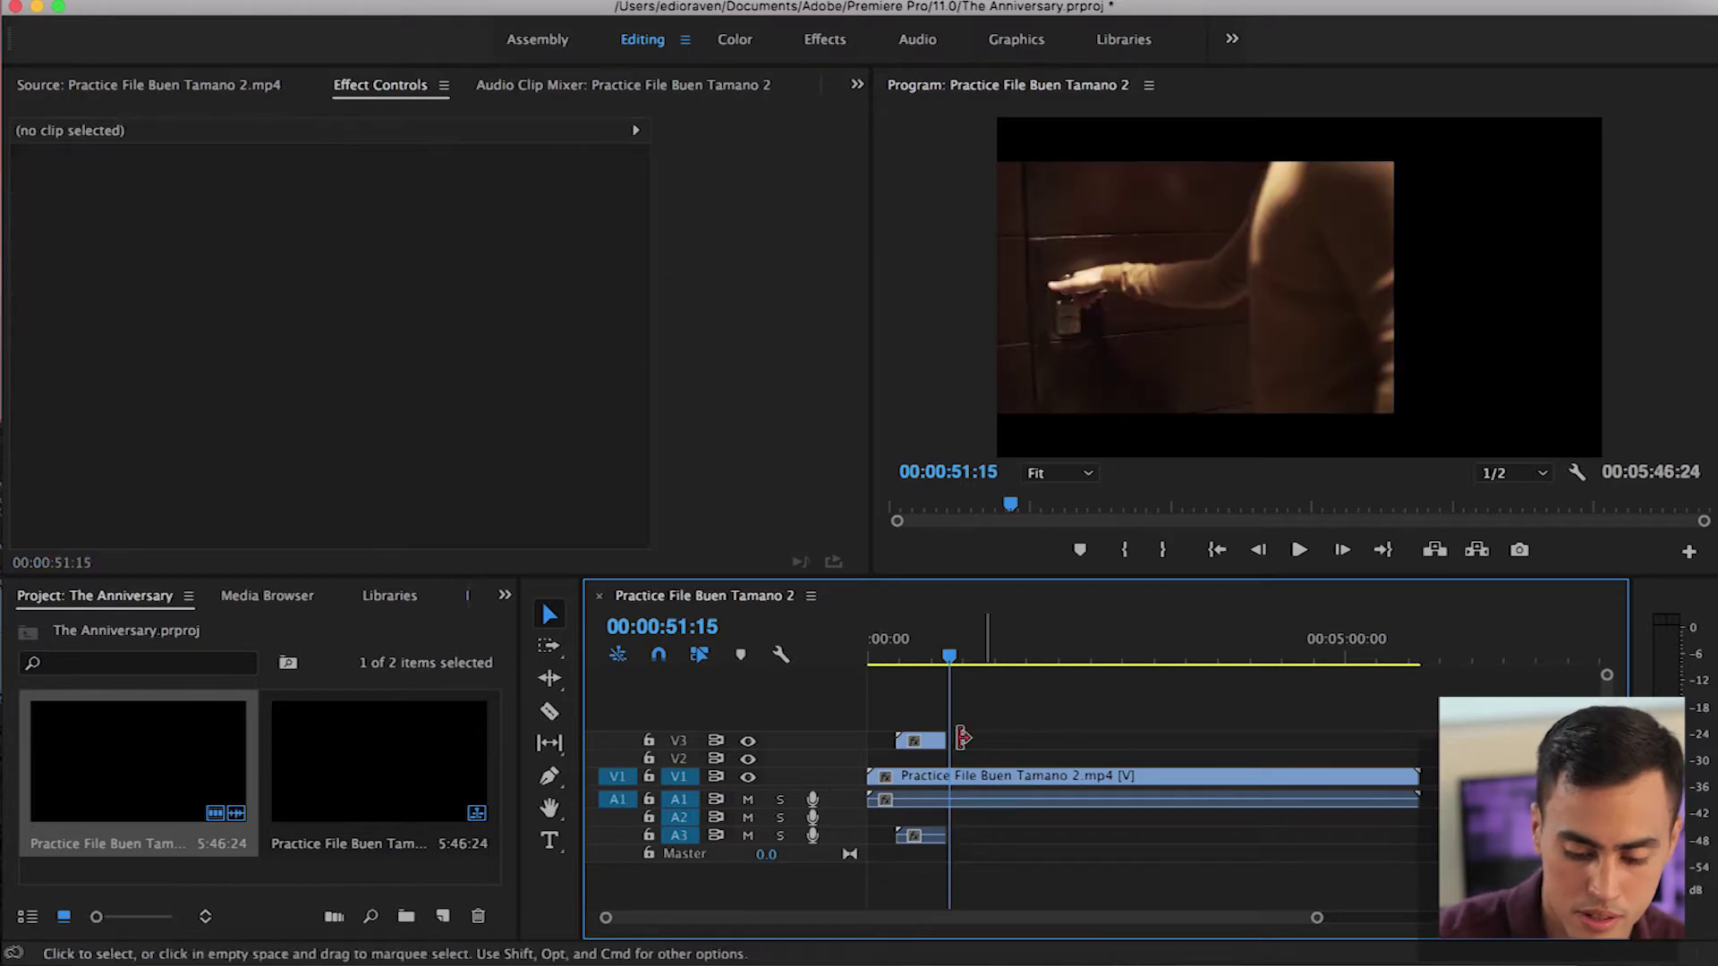
pyautogui.press('Delete')
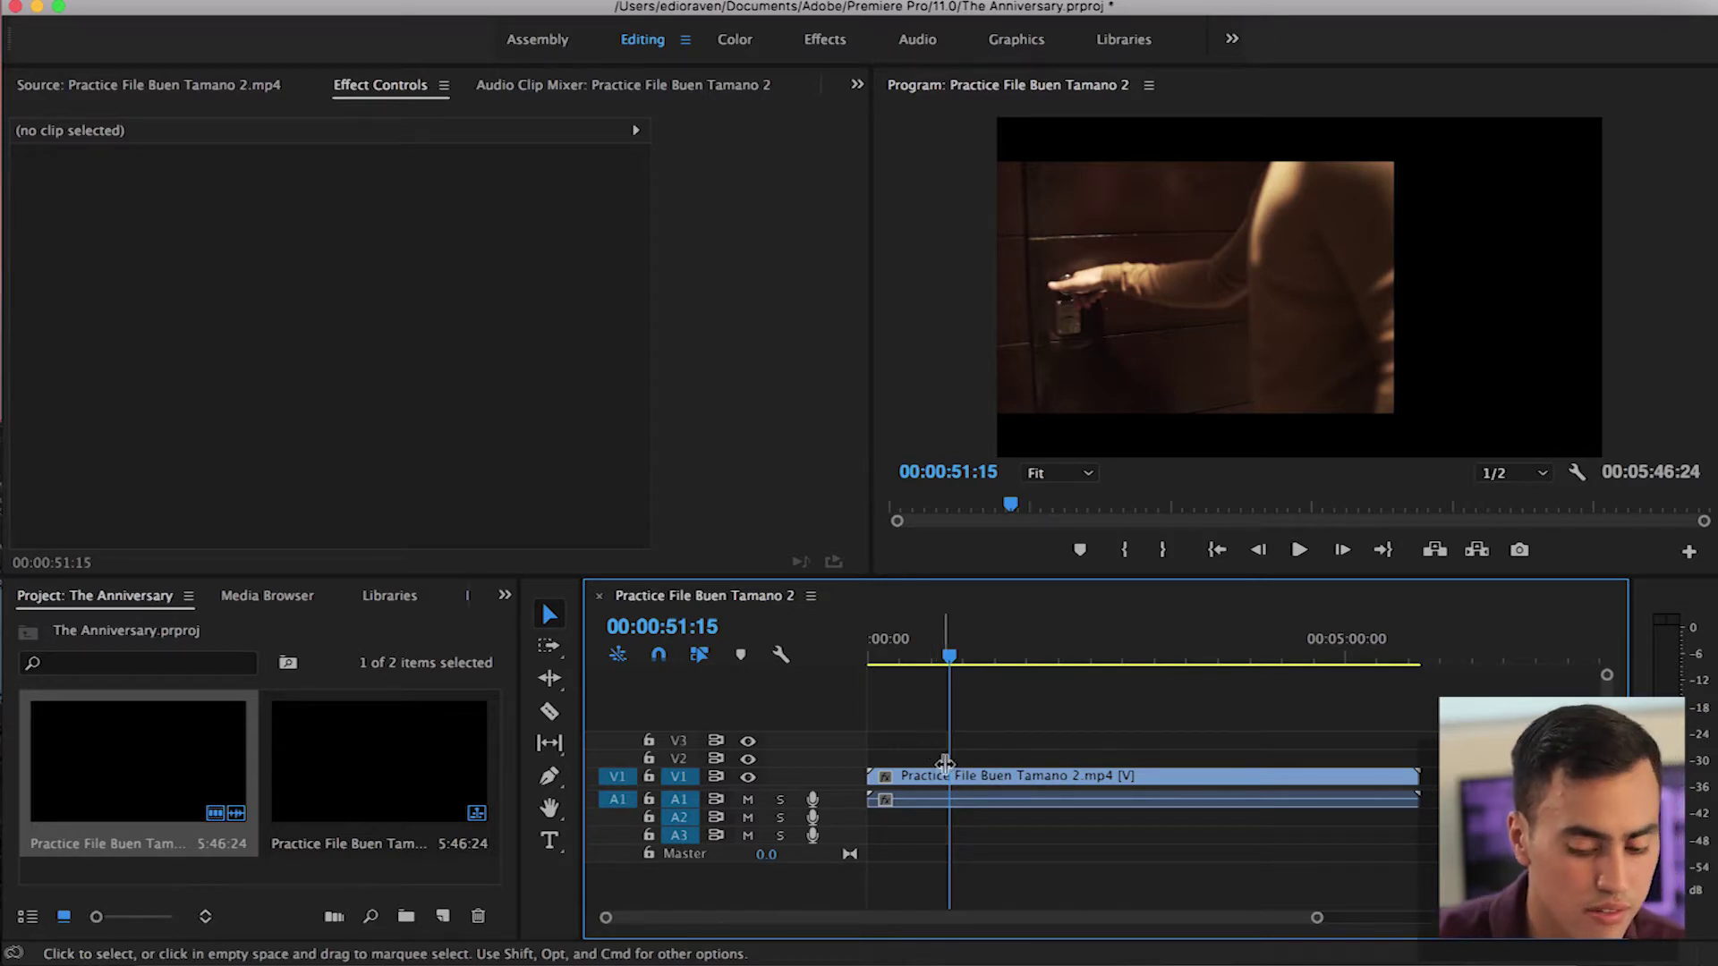
pyautogui.click(955, 777)
pyautogui.press('Delete')
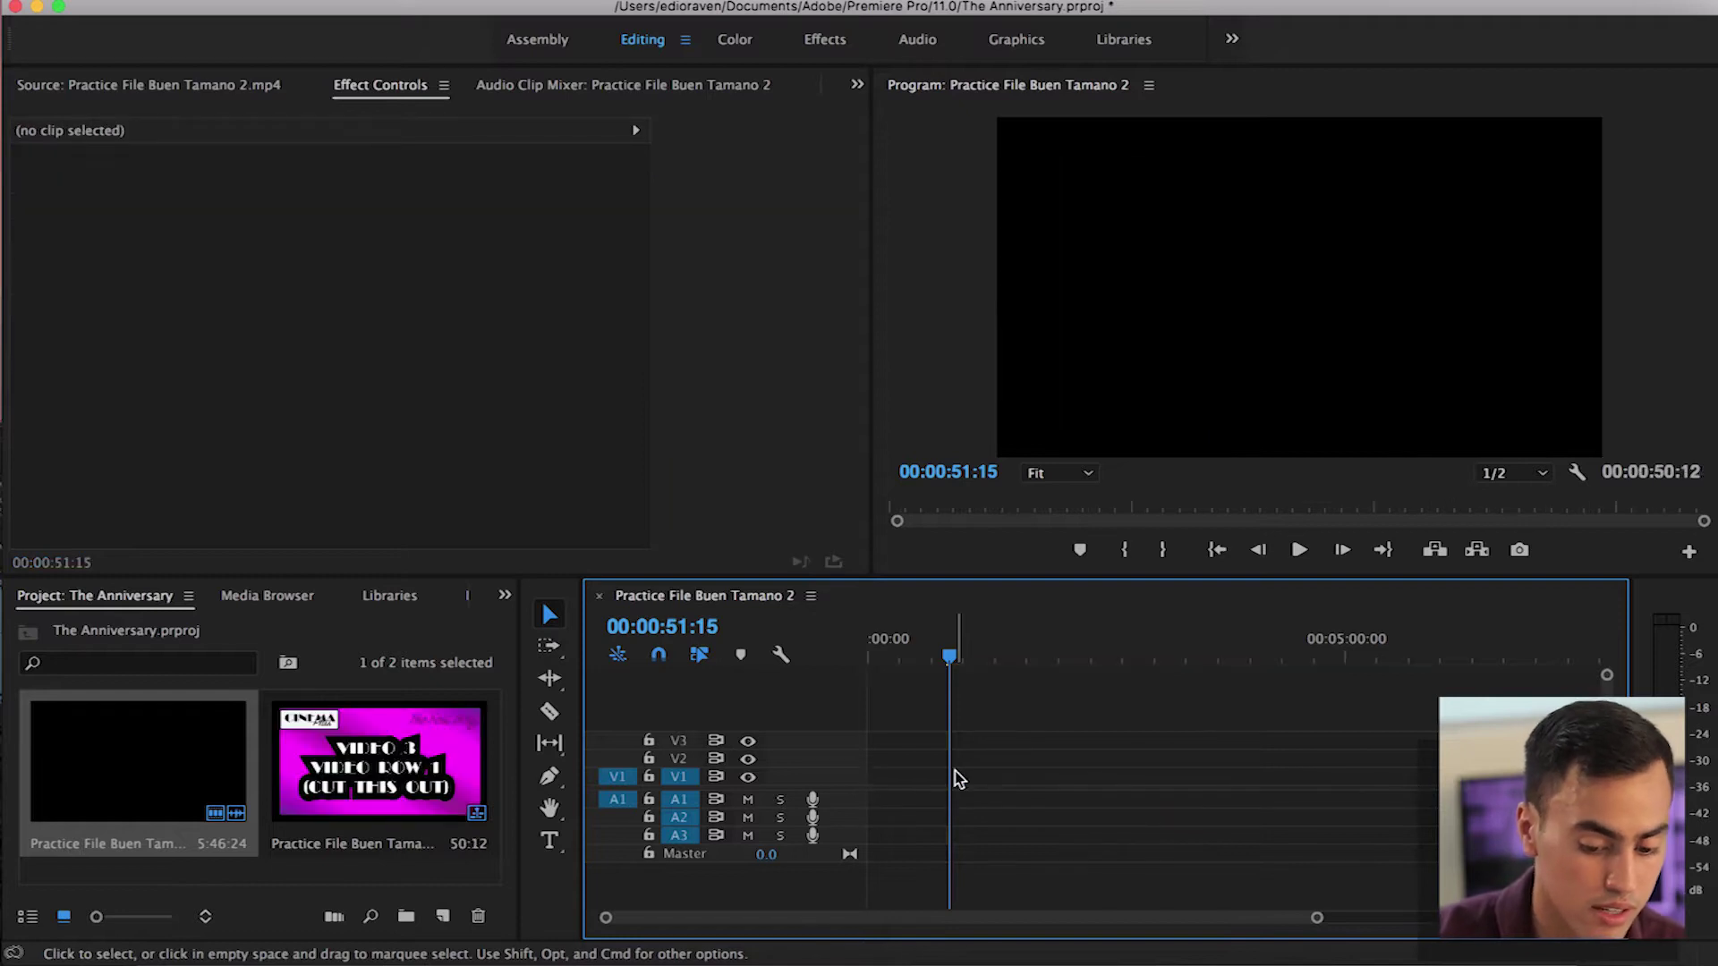
# Open Practice File Buen Tamano 2.mp4 in the Source monitor and return to the Video 1 title card near its beginning
pyautogui.doubleClick(161, 778)
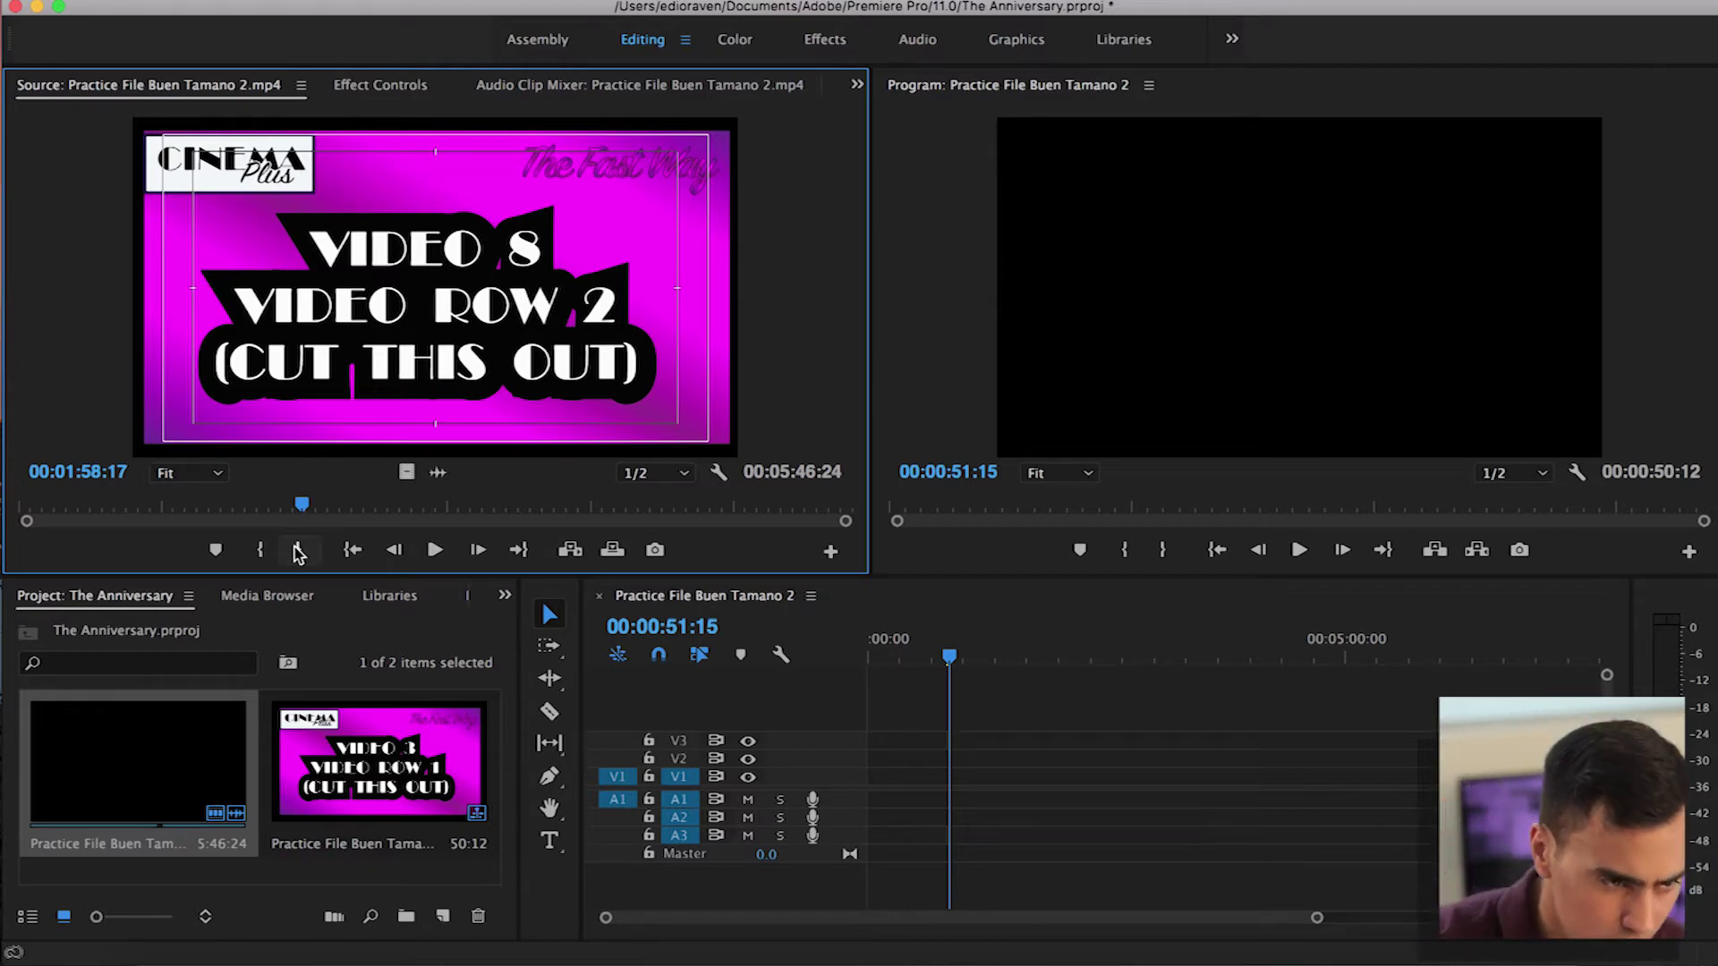
pyautogui.click(231, 582)
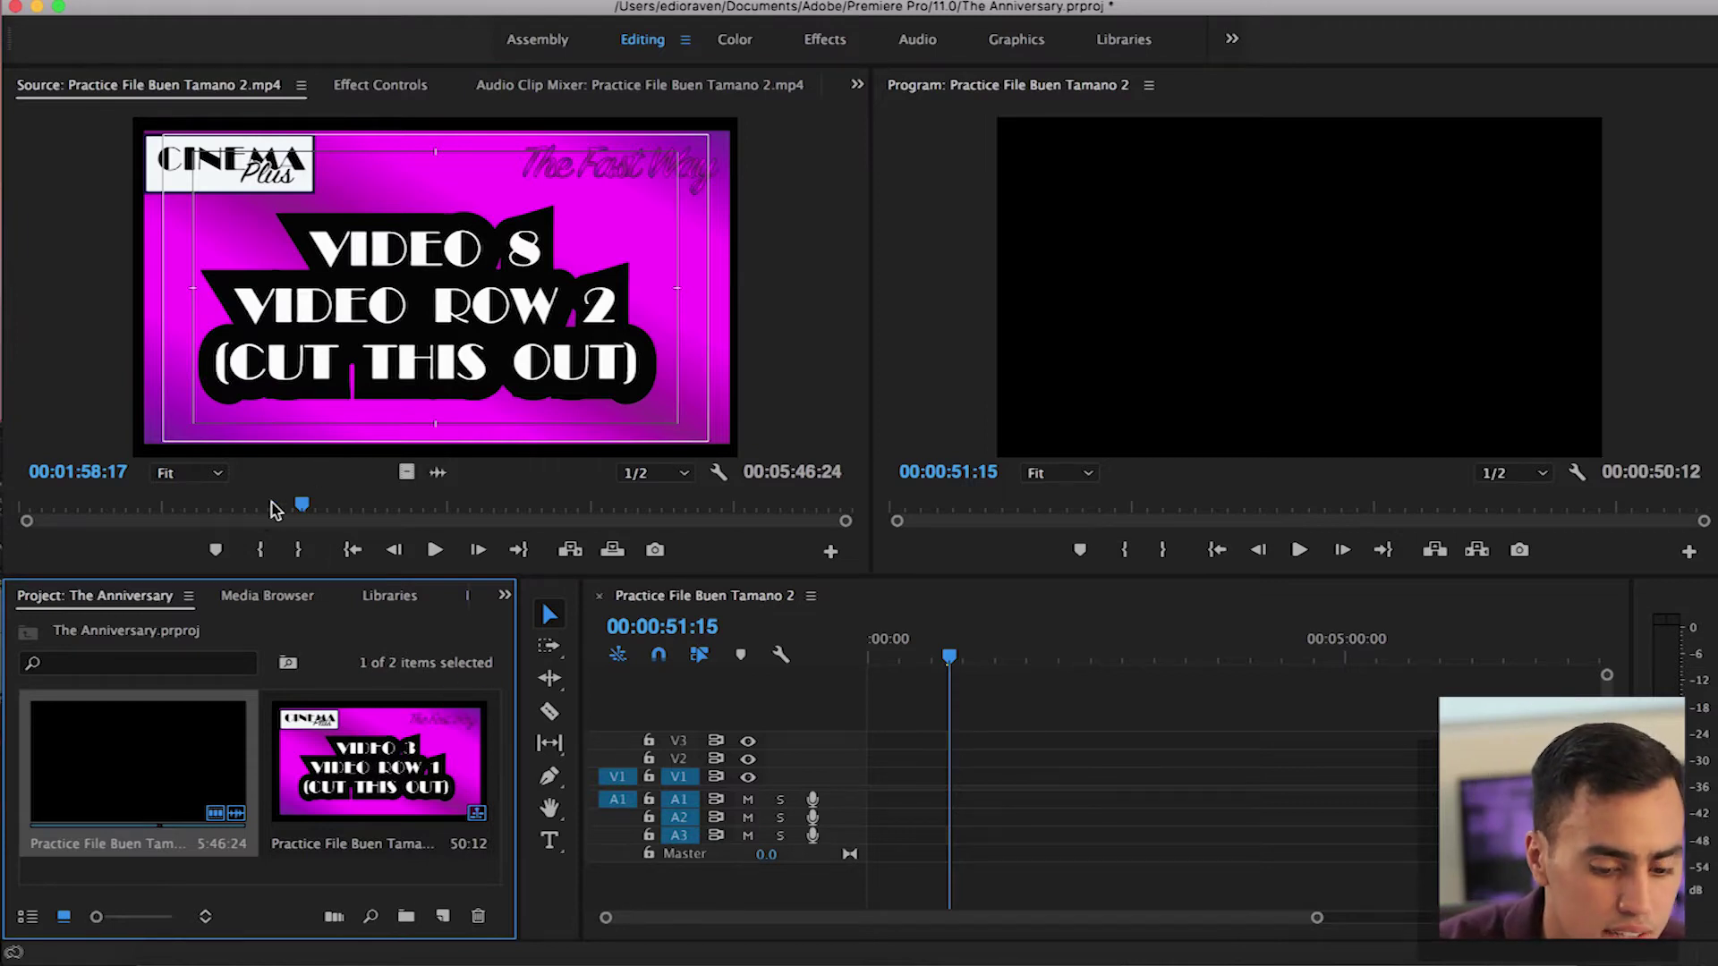
pyautogui.moveTo(274, 510); pyautogui.dragTo(24, 507)
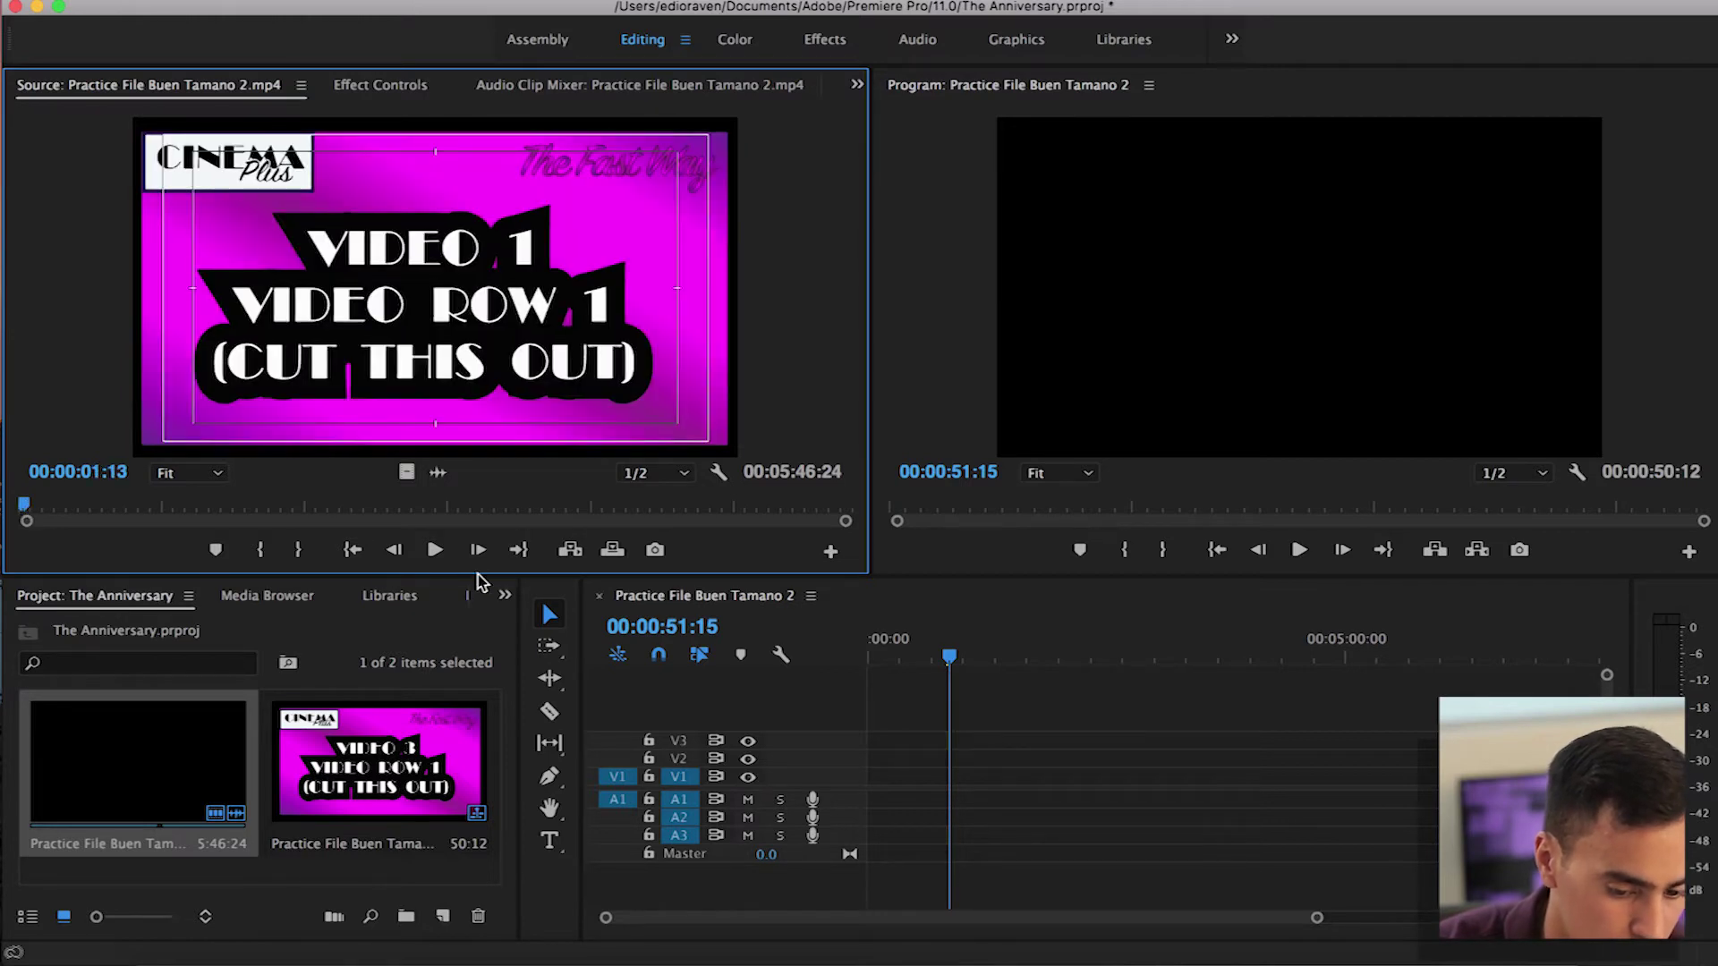
# Mark the source In point at 00:00:02:22, the first frame after the Video 1 title card
pyautogui.click(480, 554)
pyautogui.doubleClick(479, 551)
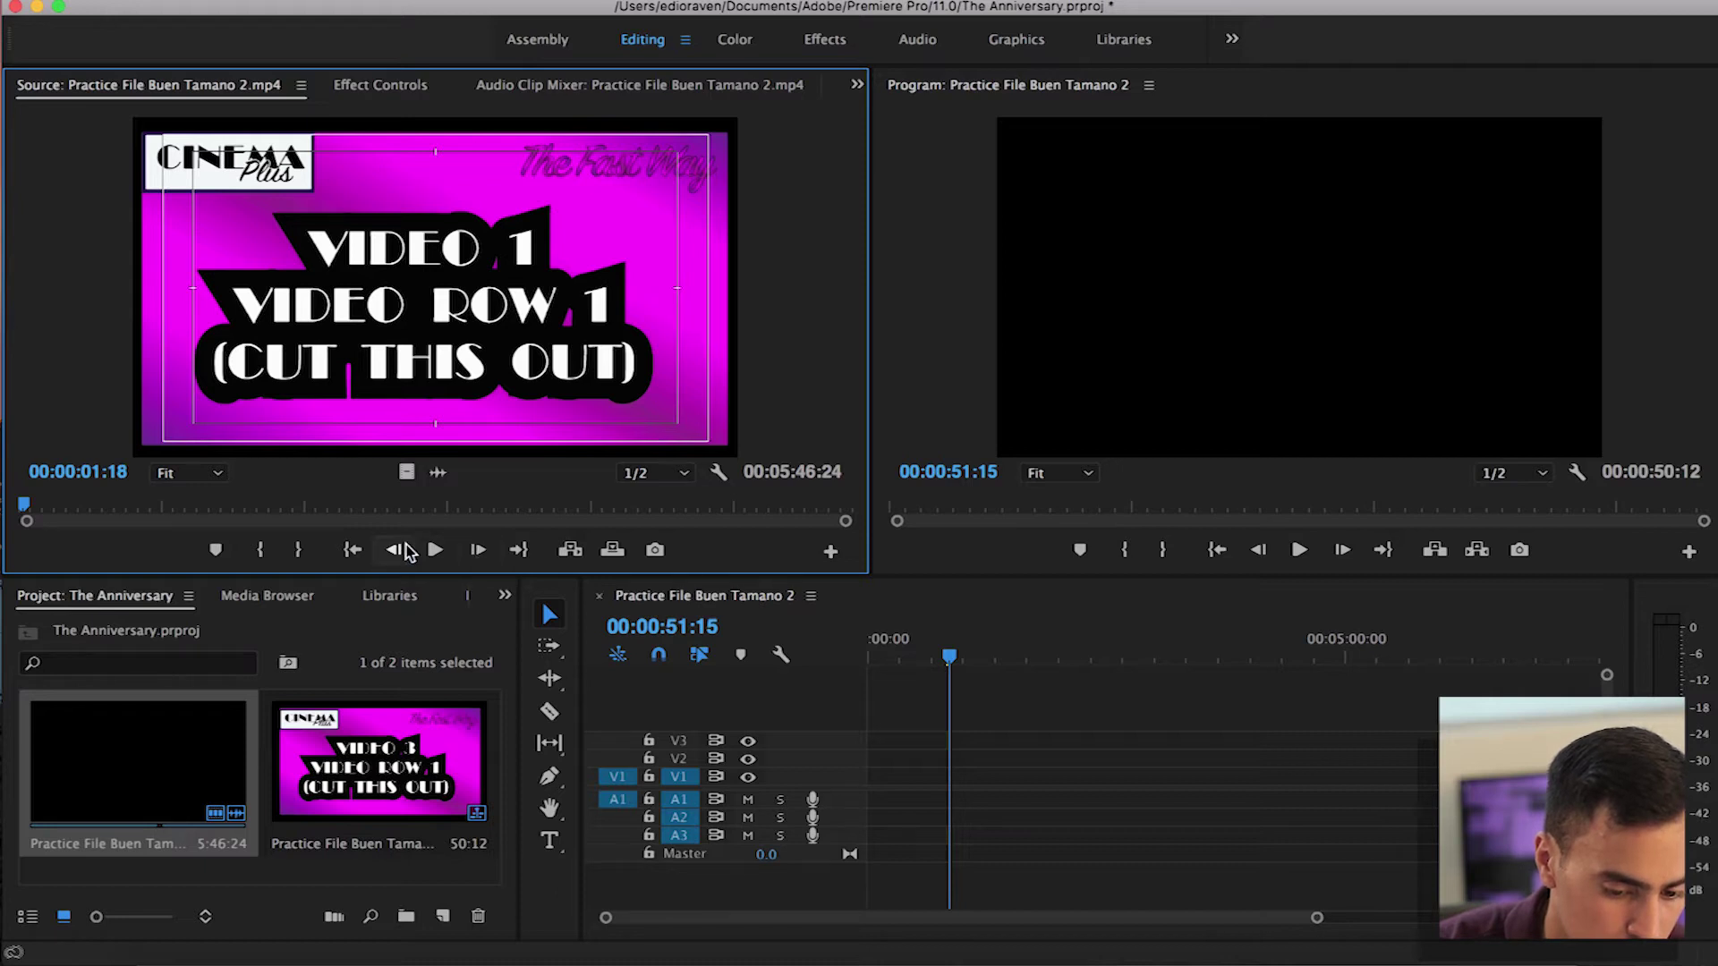
pyautogui.tripleClick(485, 557)
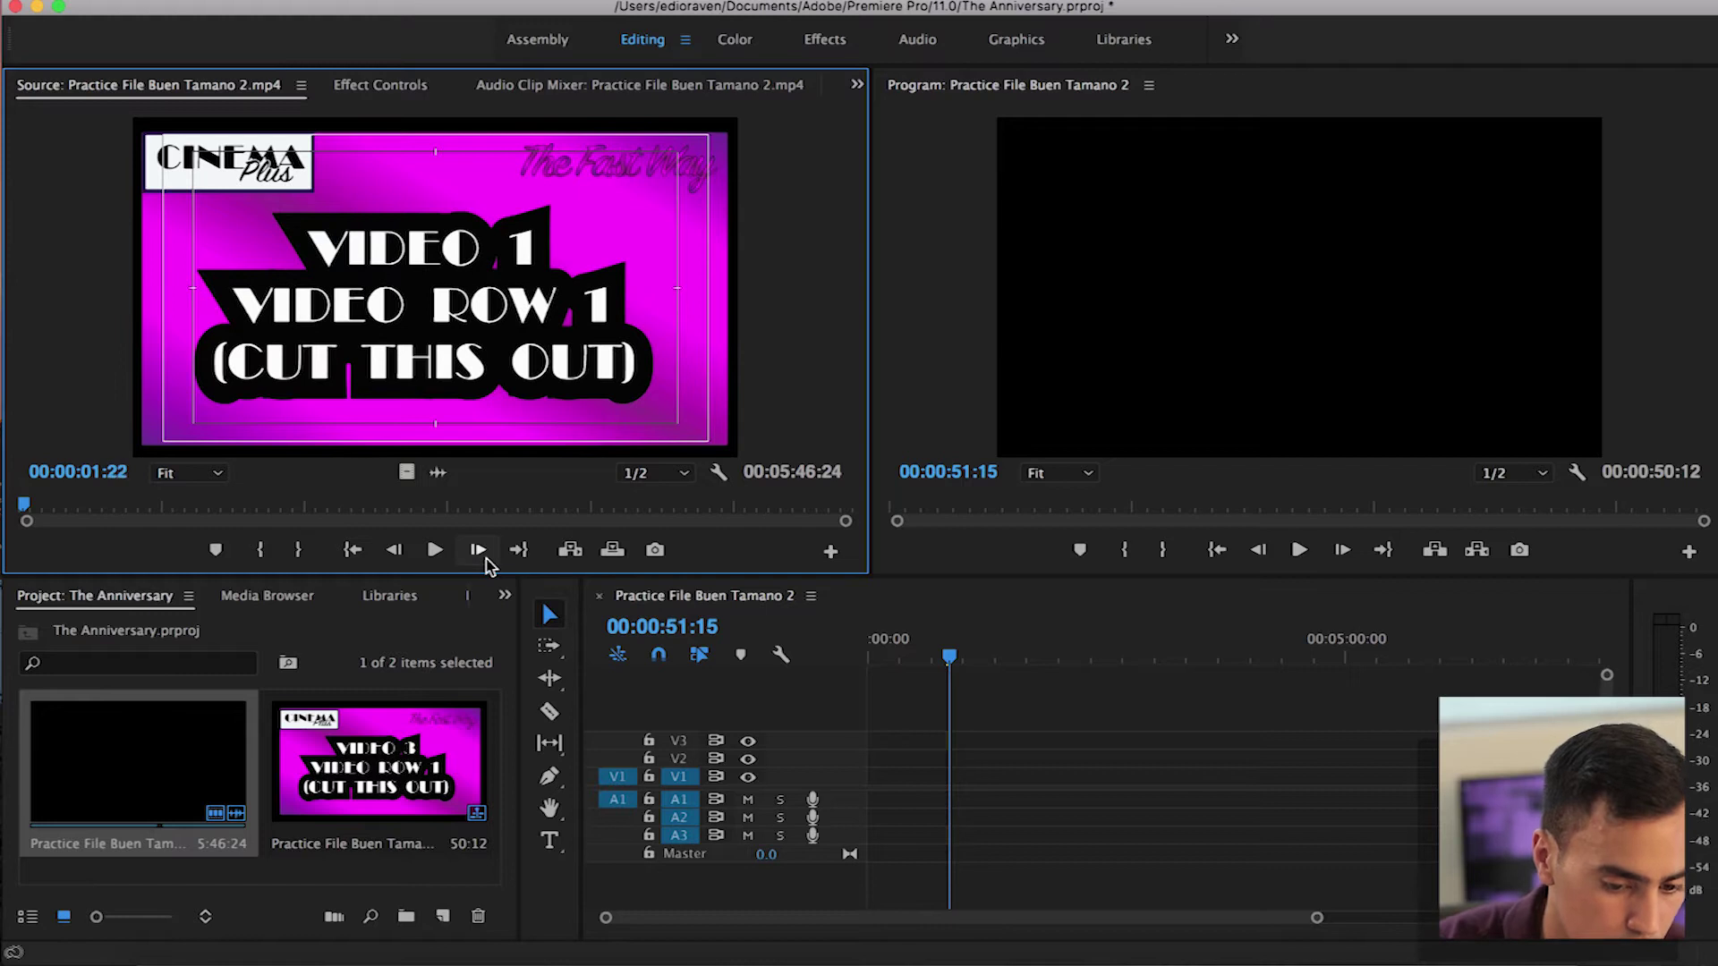
pyautogui.click(478, 551)
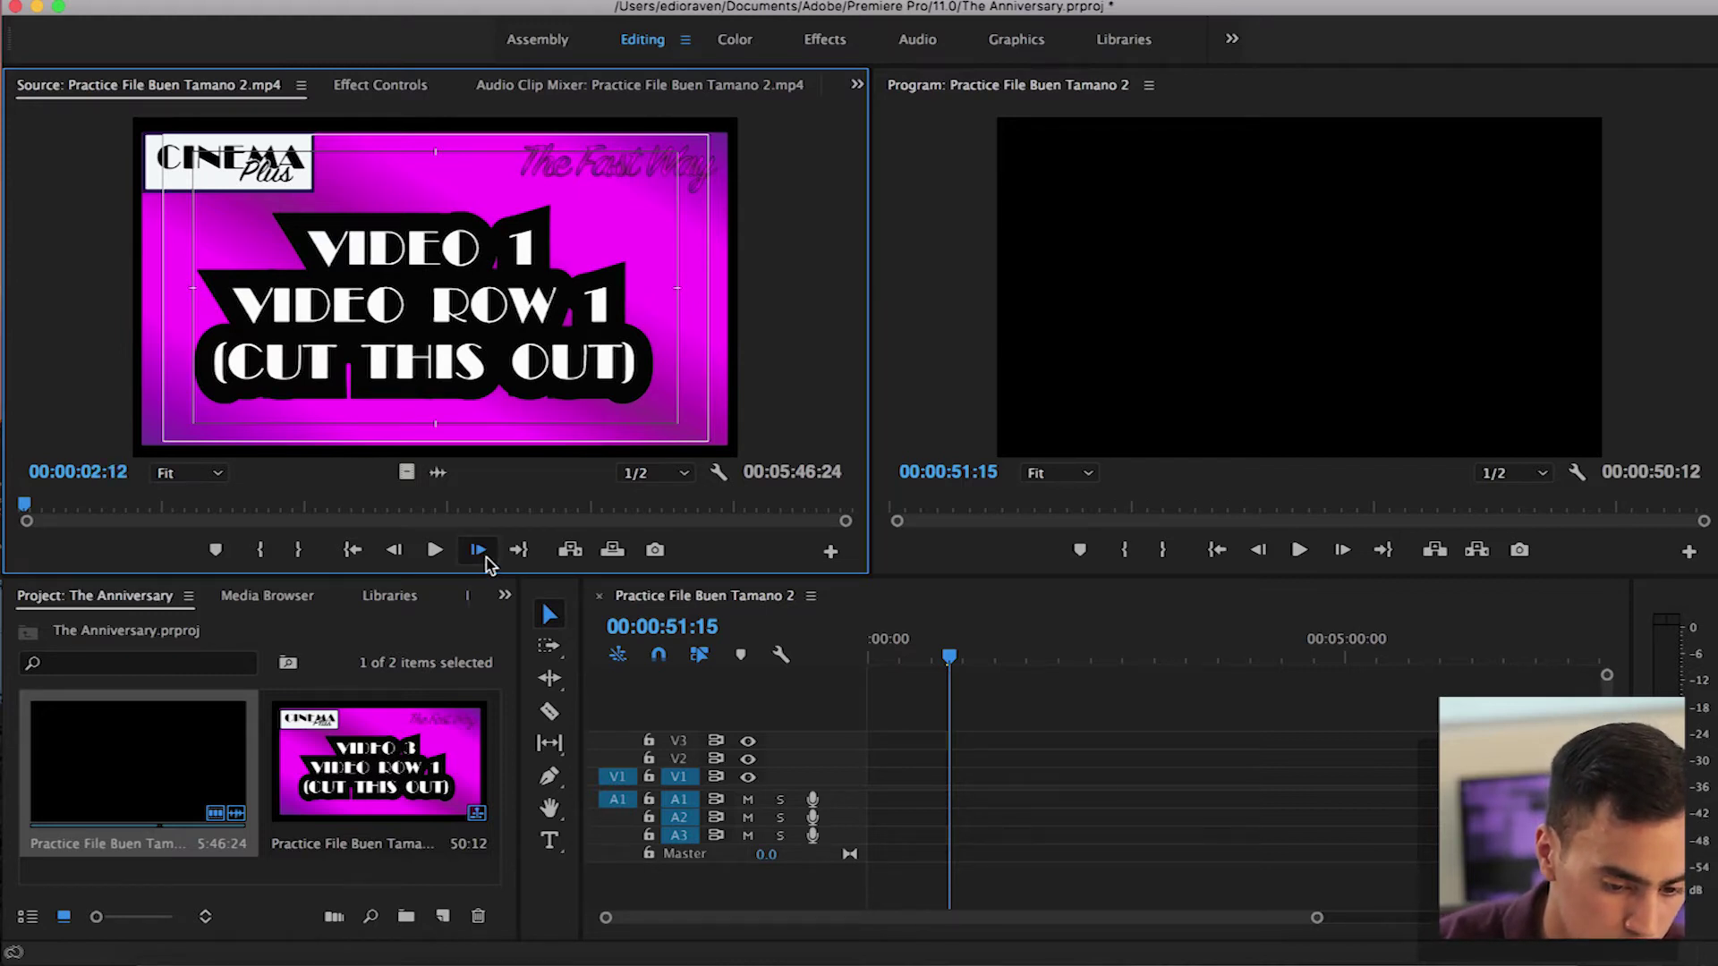
pyautogui.click(486, 556)
pyautogui.click(486, 556)
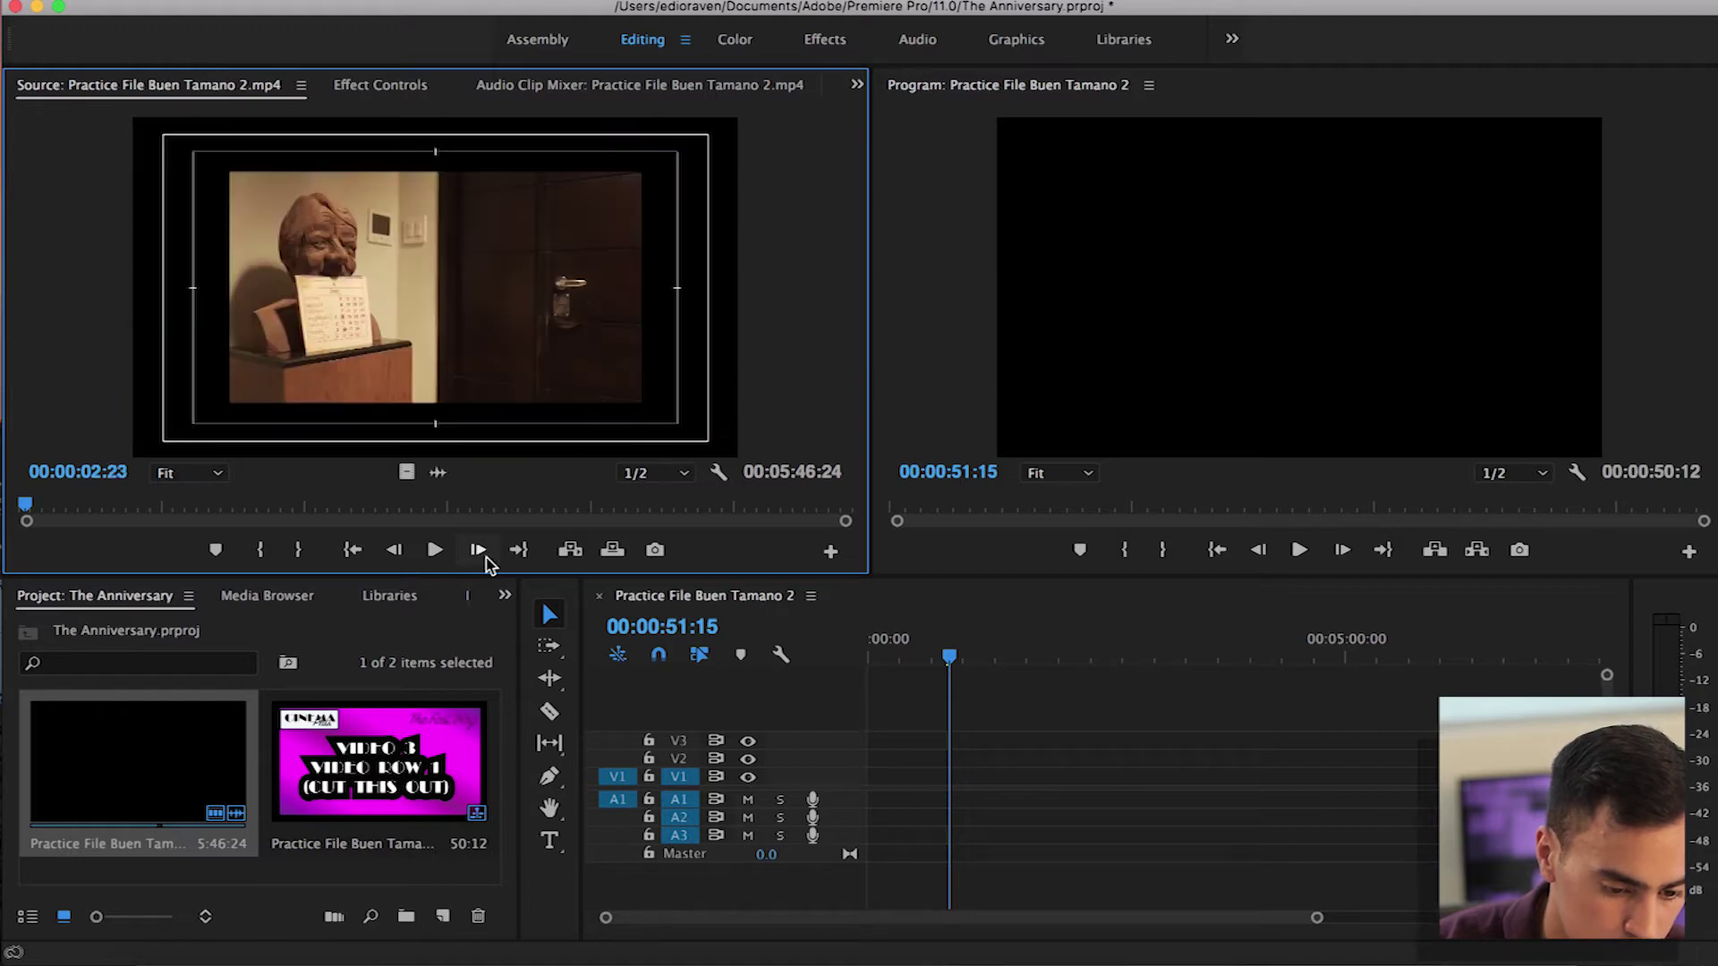
pyautogui.click(407, 554)
pyautogui.click(407, 557)
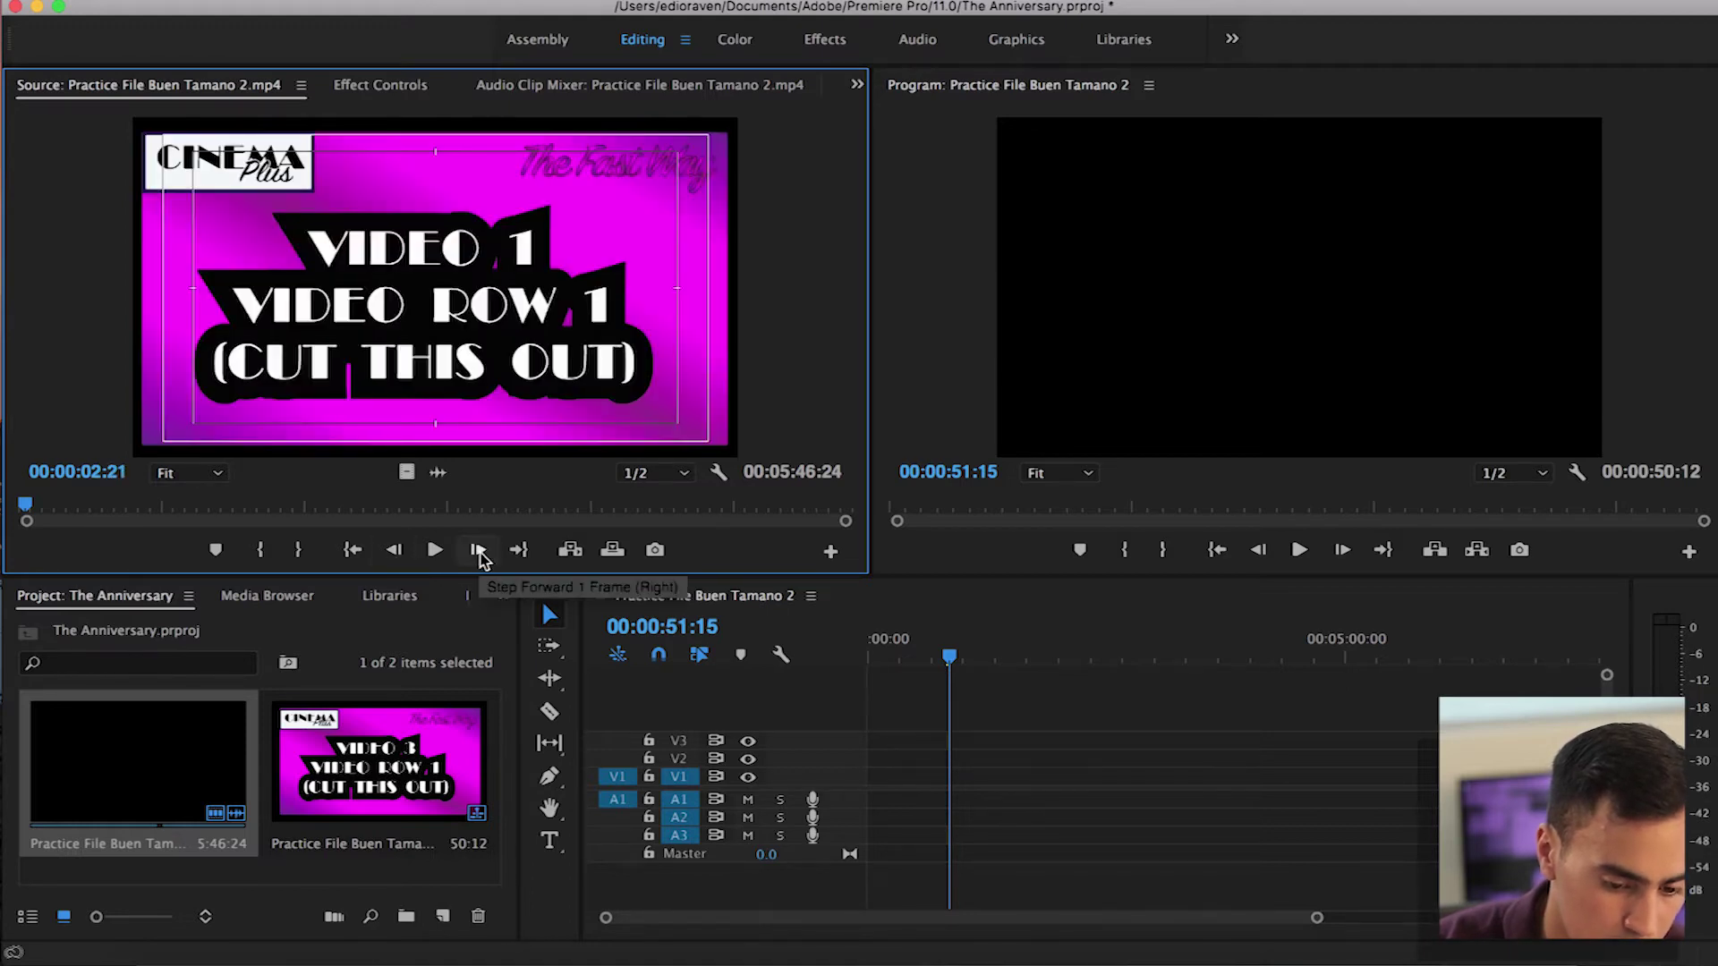
pyautogui.click(480, 550)
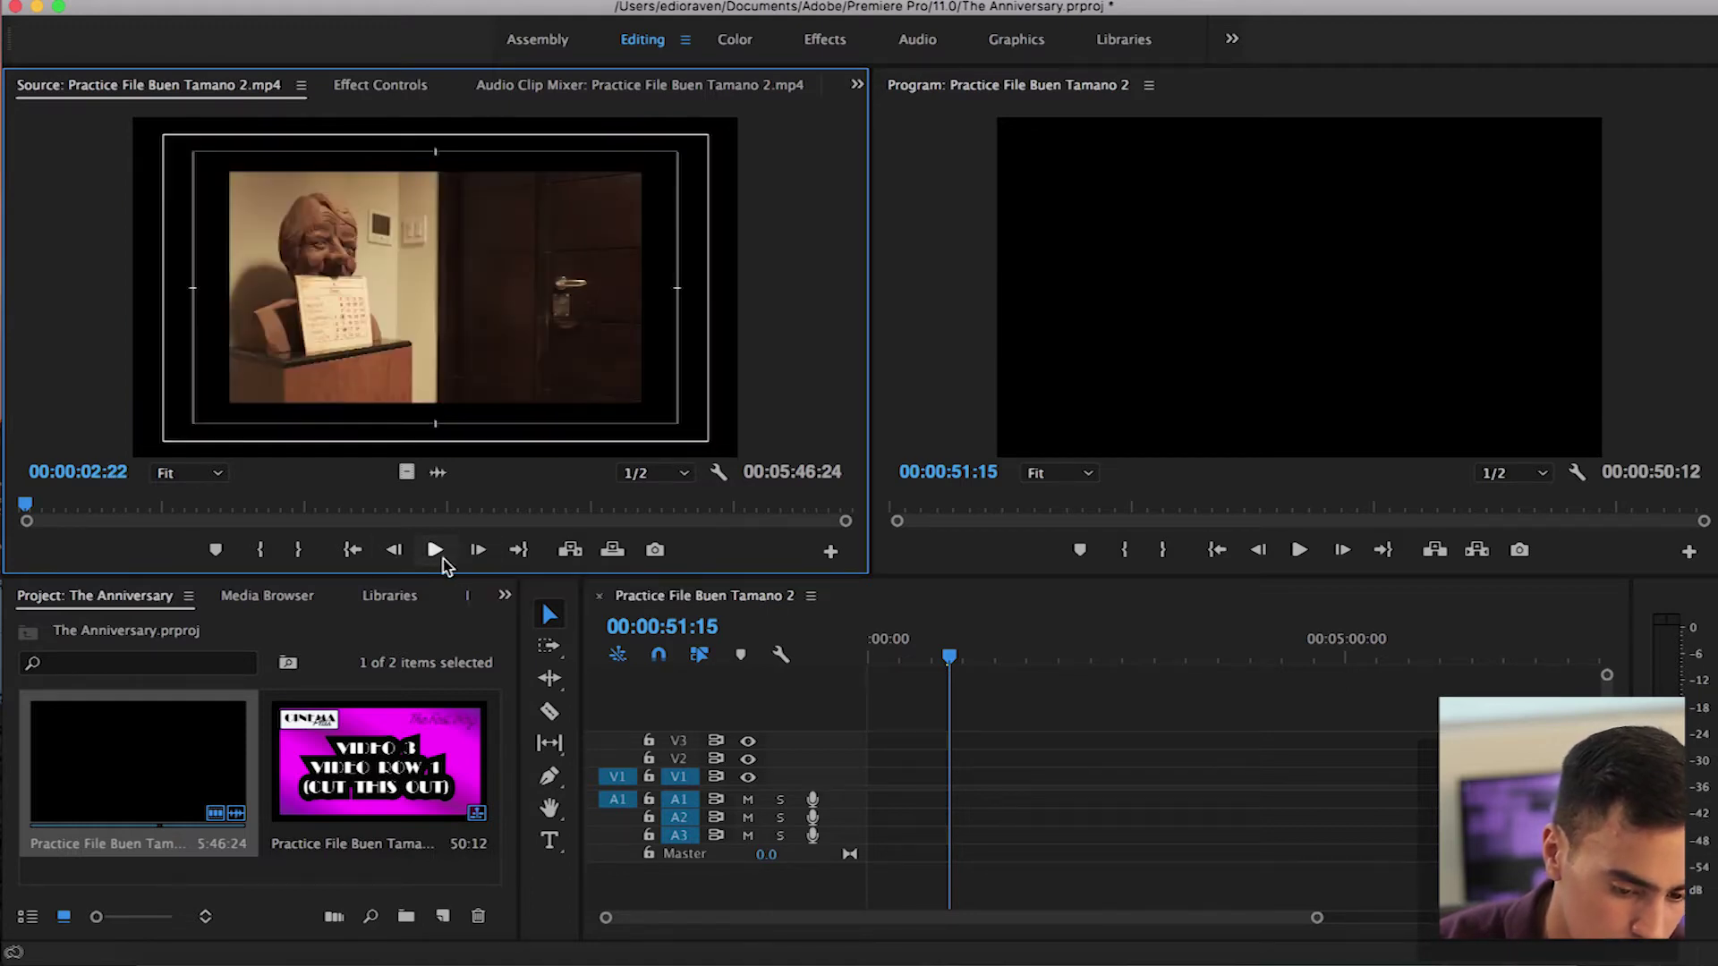
pyautogui.click(271, 556)
# Mark the source Out point at 00:00:06:20, the last frame of the Video 1 shot before the title card returns
pyautogui.click(450, 551)
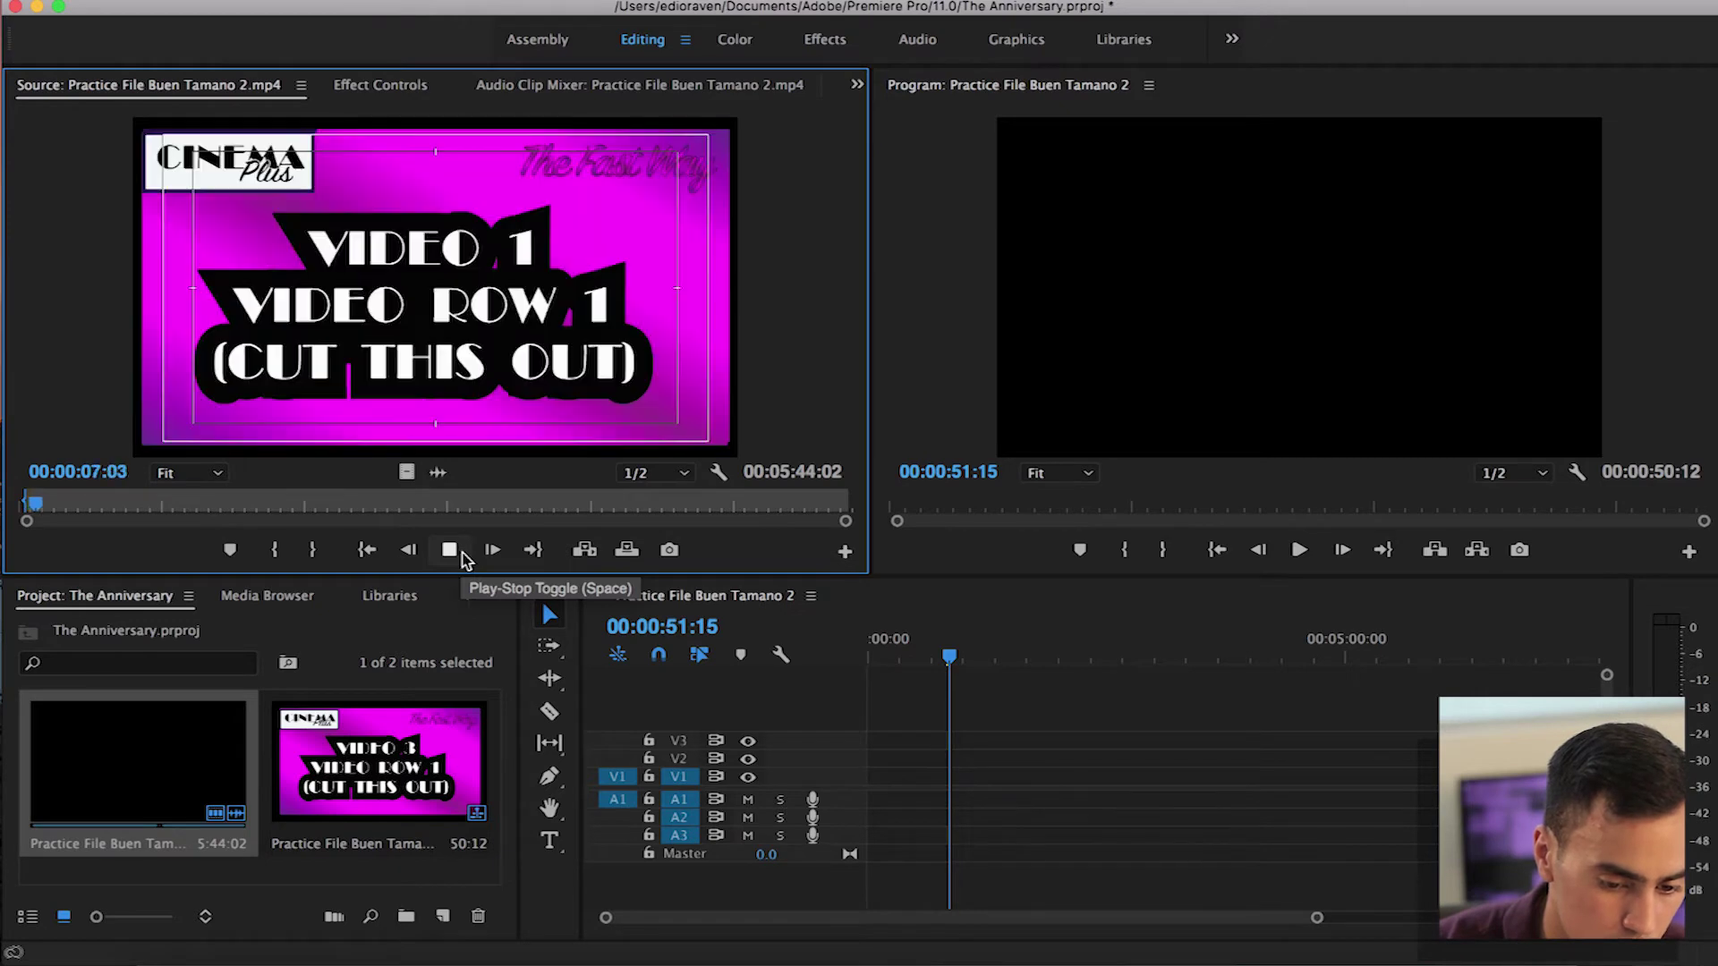
pyautogui.click(462, 555)
pyautogui.click(420, 554)
pyautogui.click(420, 555)
pyautogui.click(420, 555)
pyautogui.click(420, 555)
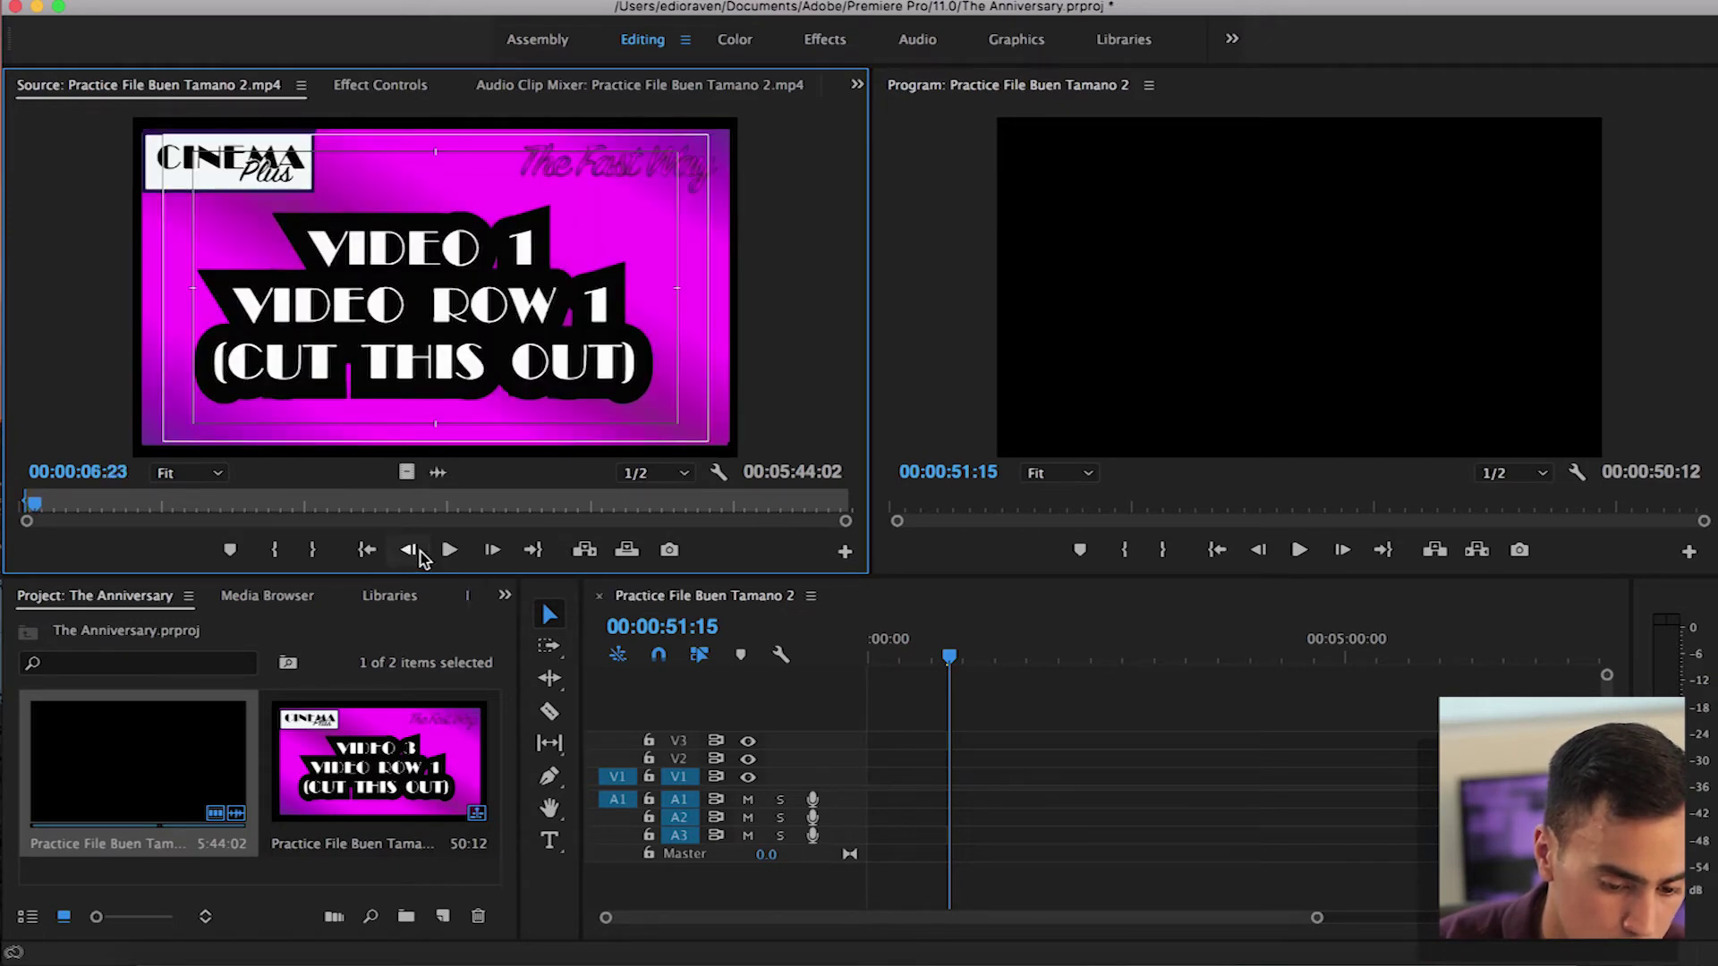
pyautogui.click(420, 552)
pyautogui.click(420, 552)
pyautogui.click(420, 552)
pyautogui.click(419, 552)
pyautogui.click(486, 551)
pyautogui.click(486, 551)
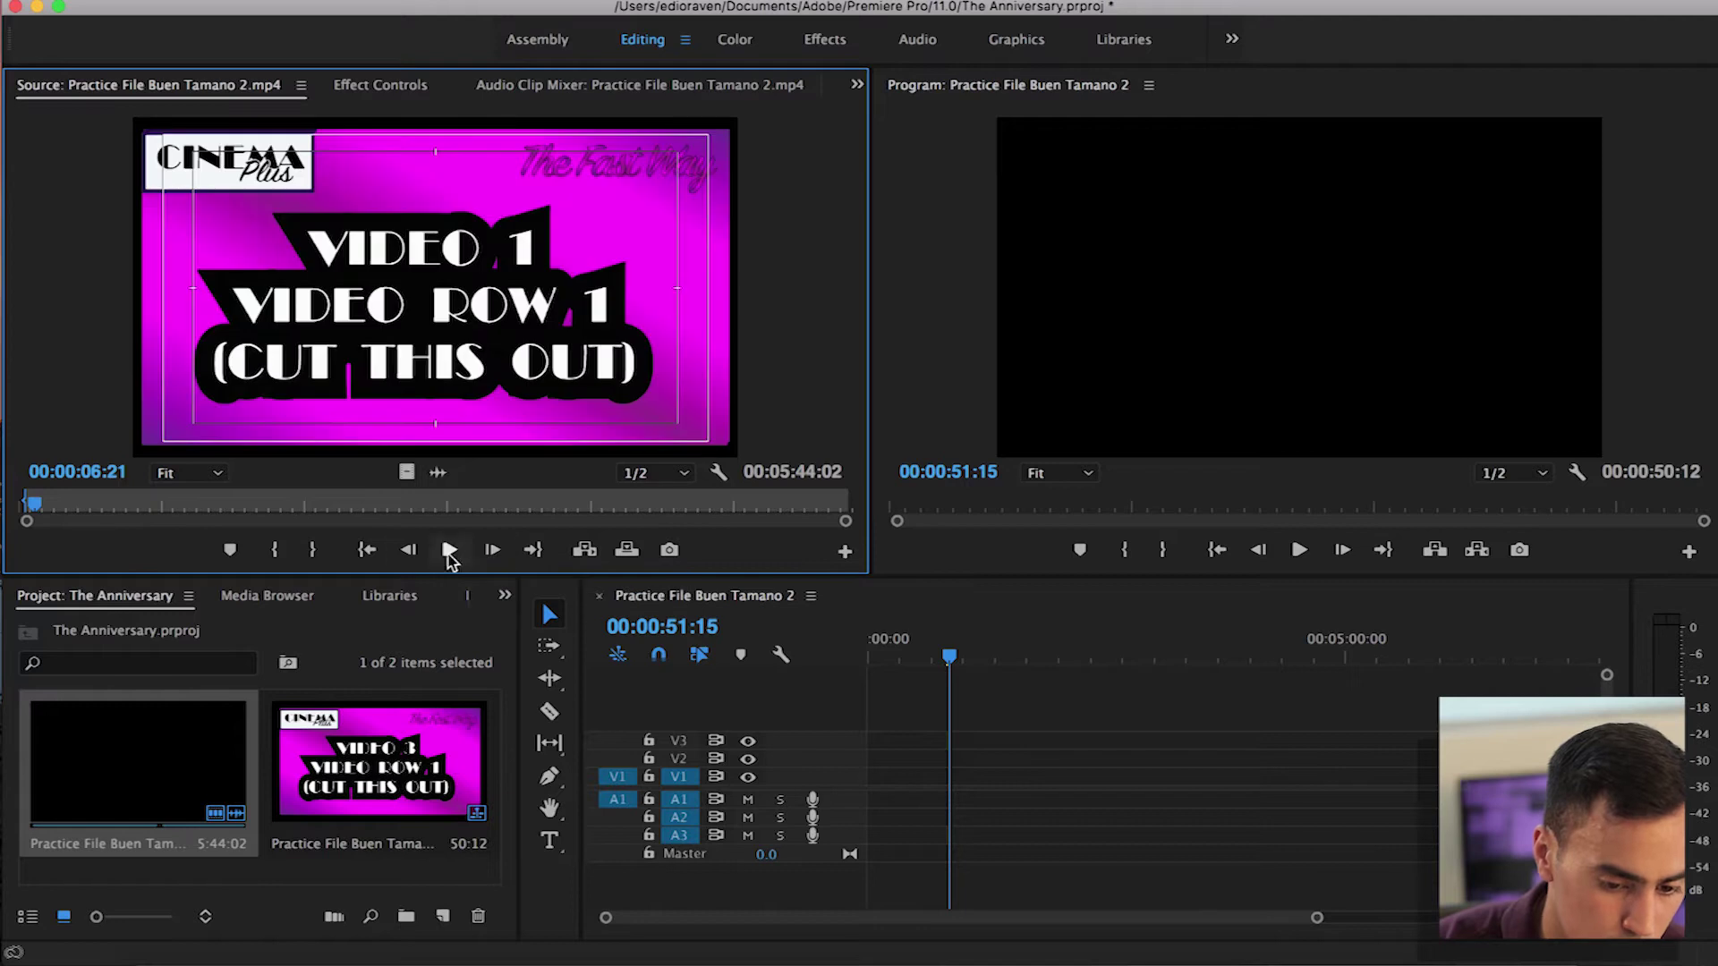
pyautogui.click(408, 550)
pyautogui.click(312, 550)
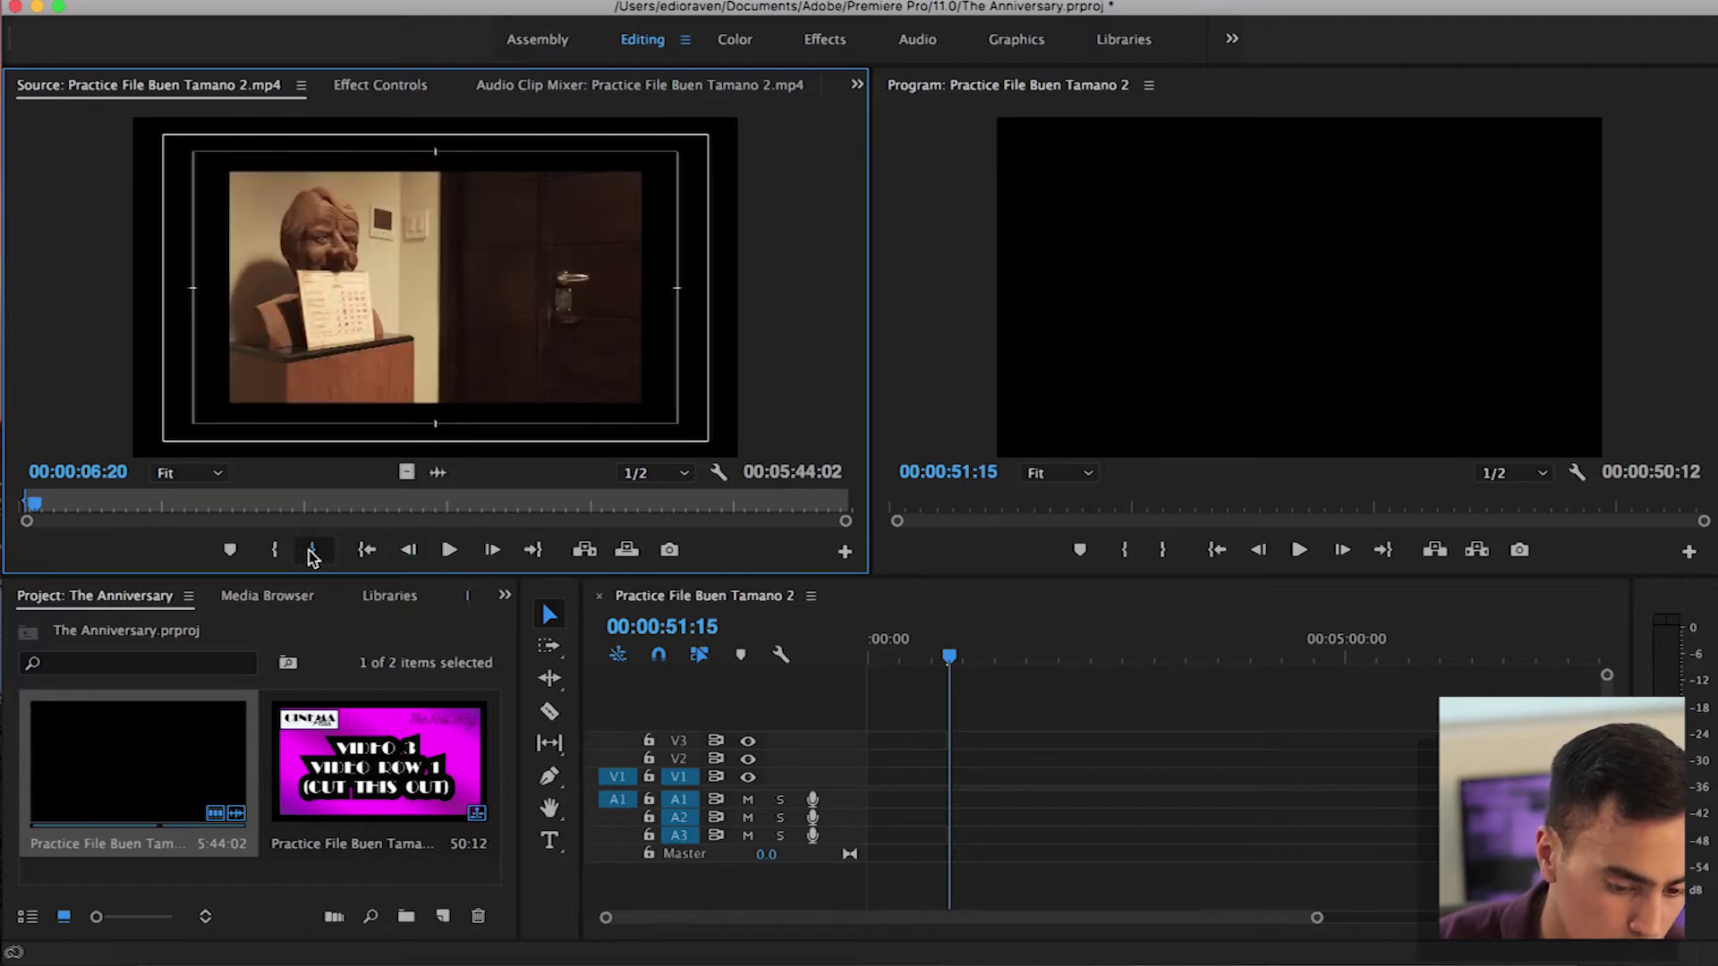
pyautogui.click(313, 551)
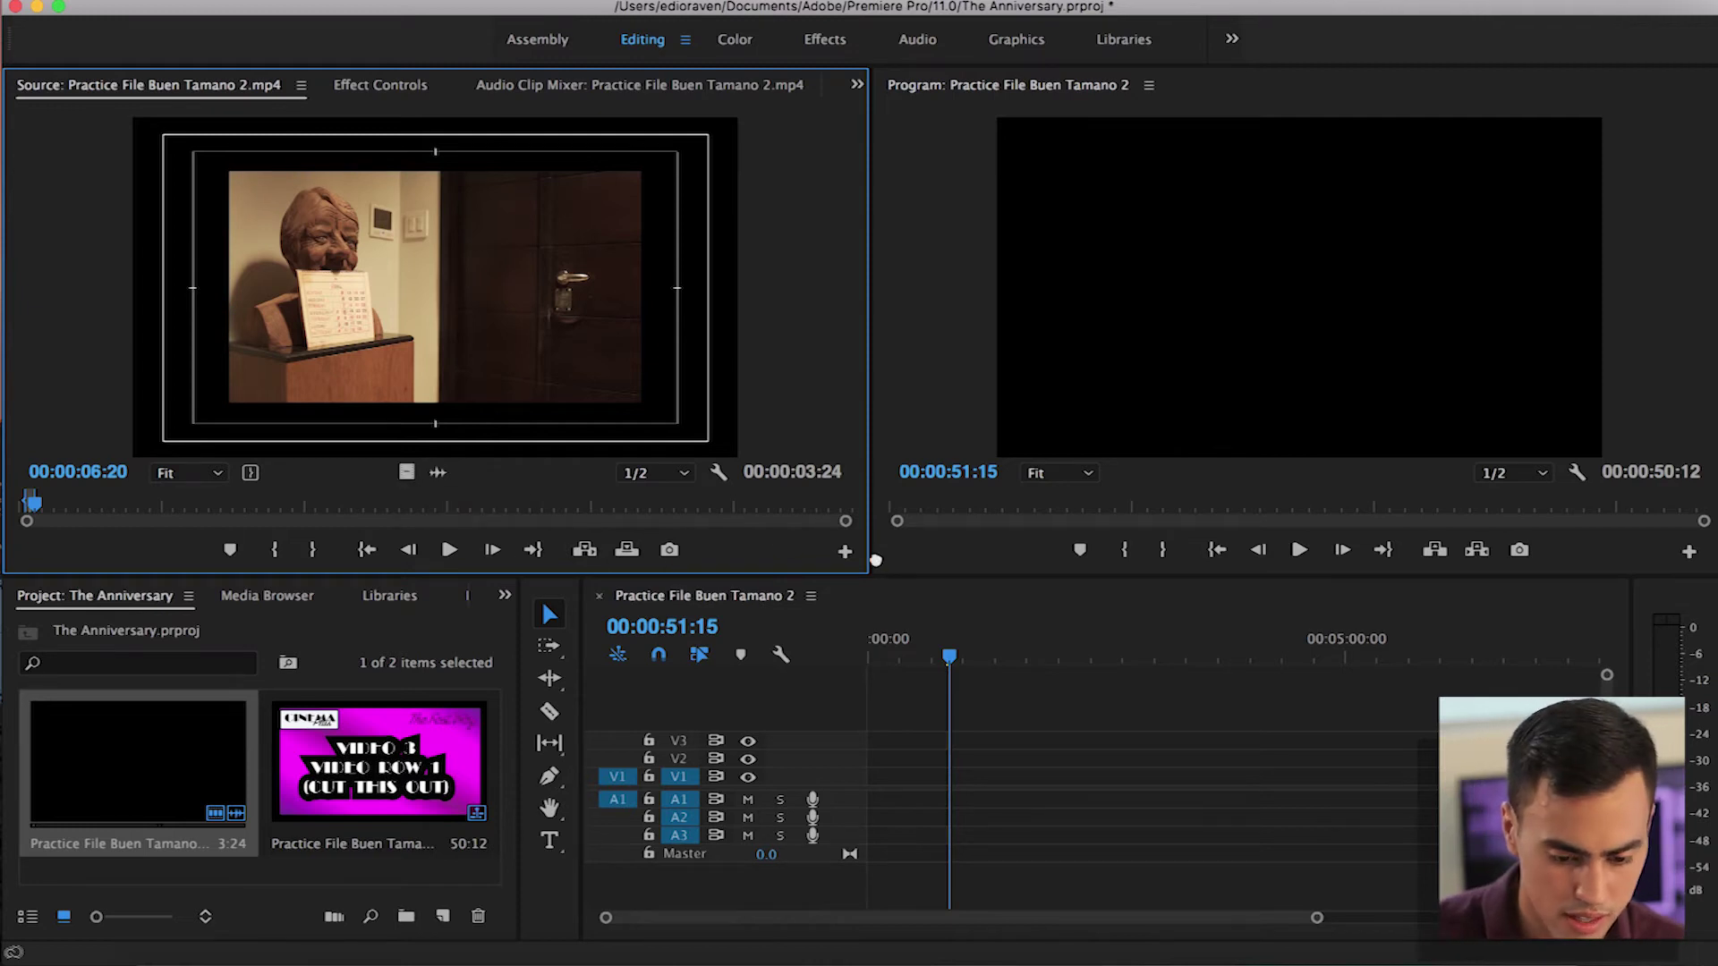
# Place only the video of the marked Video 1 shot at the start of track V1 and park the sequence playhead at 00:00:01:05
pyautogui.moveTo(875, 560); pyautogui.dragTo(864, 778)
pyautogui.moveTo(1317, 917); pyautogui.dragTo(915, 917)
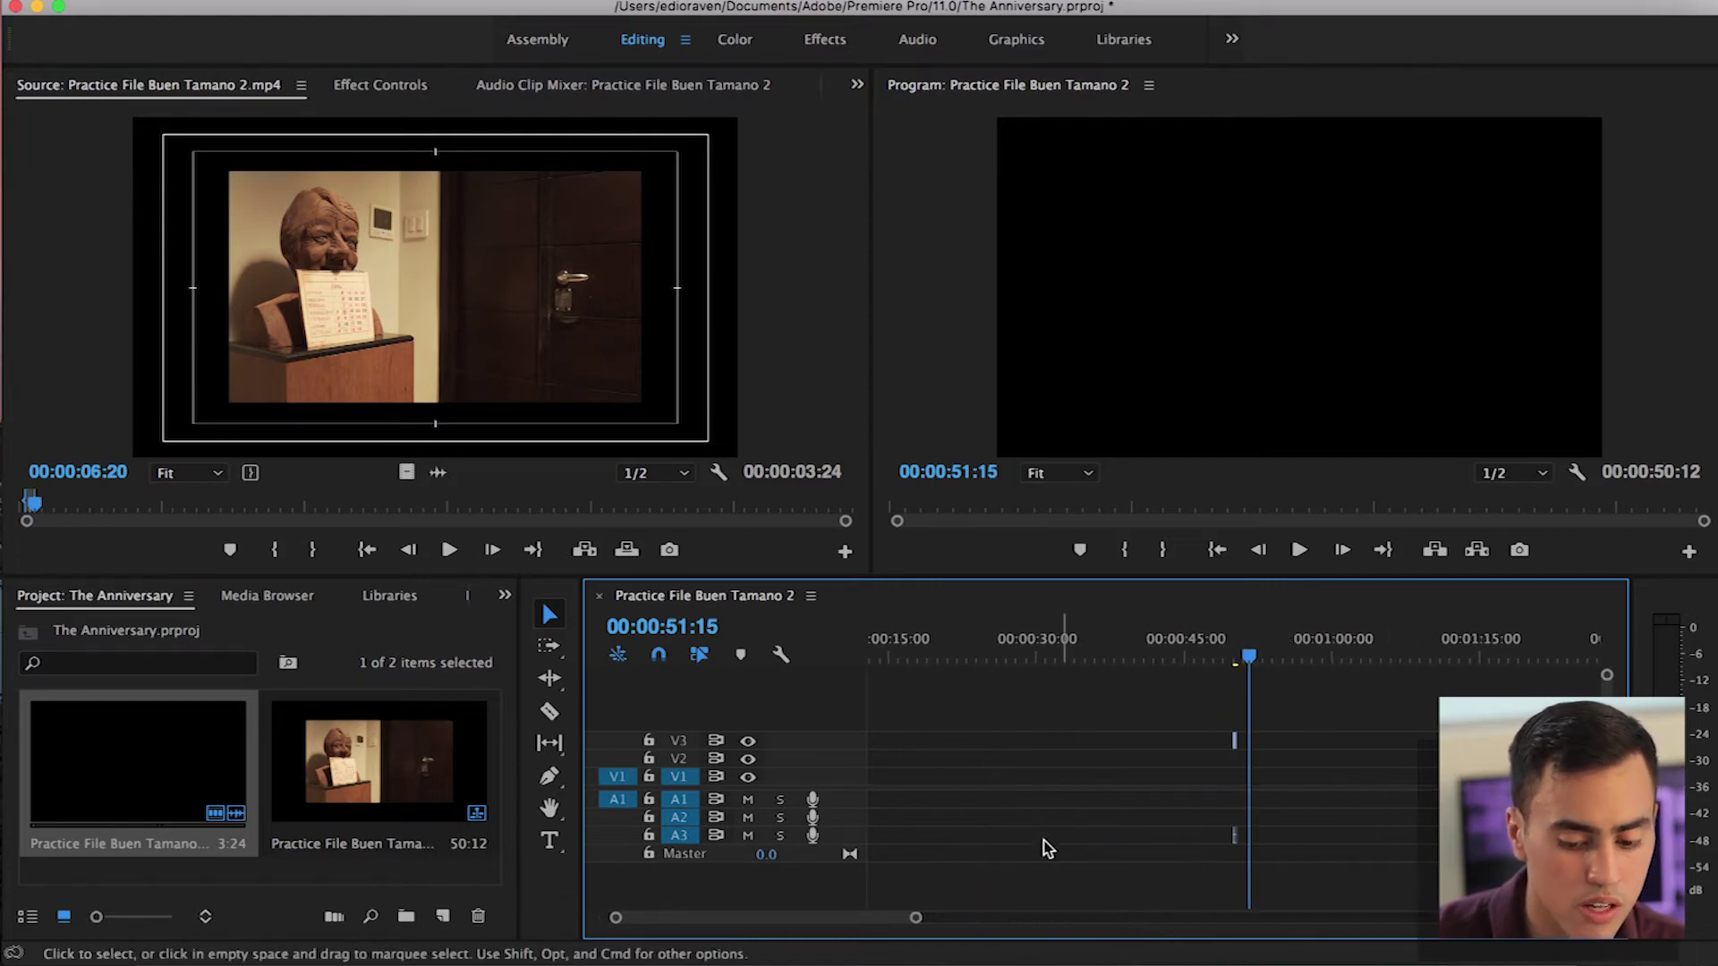
pyautogui.click(930, 659)
pyautogui.click(1215, 550)
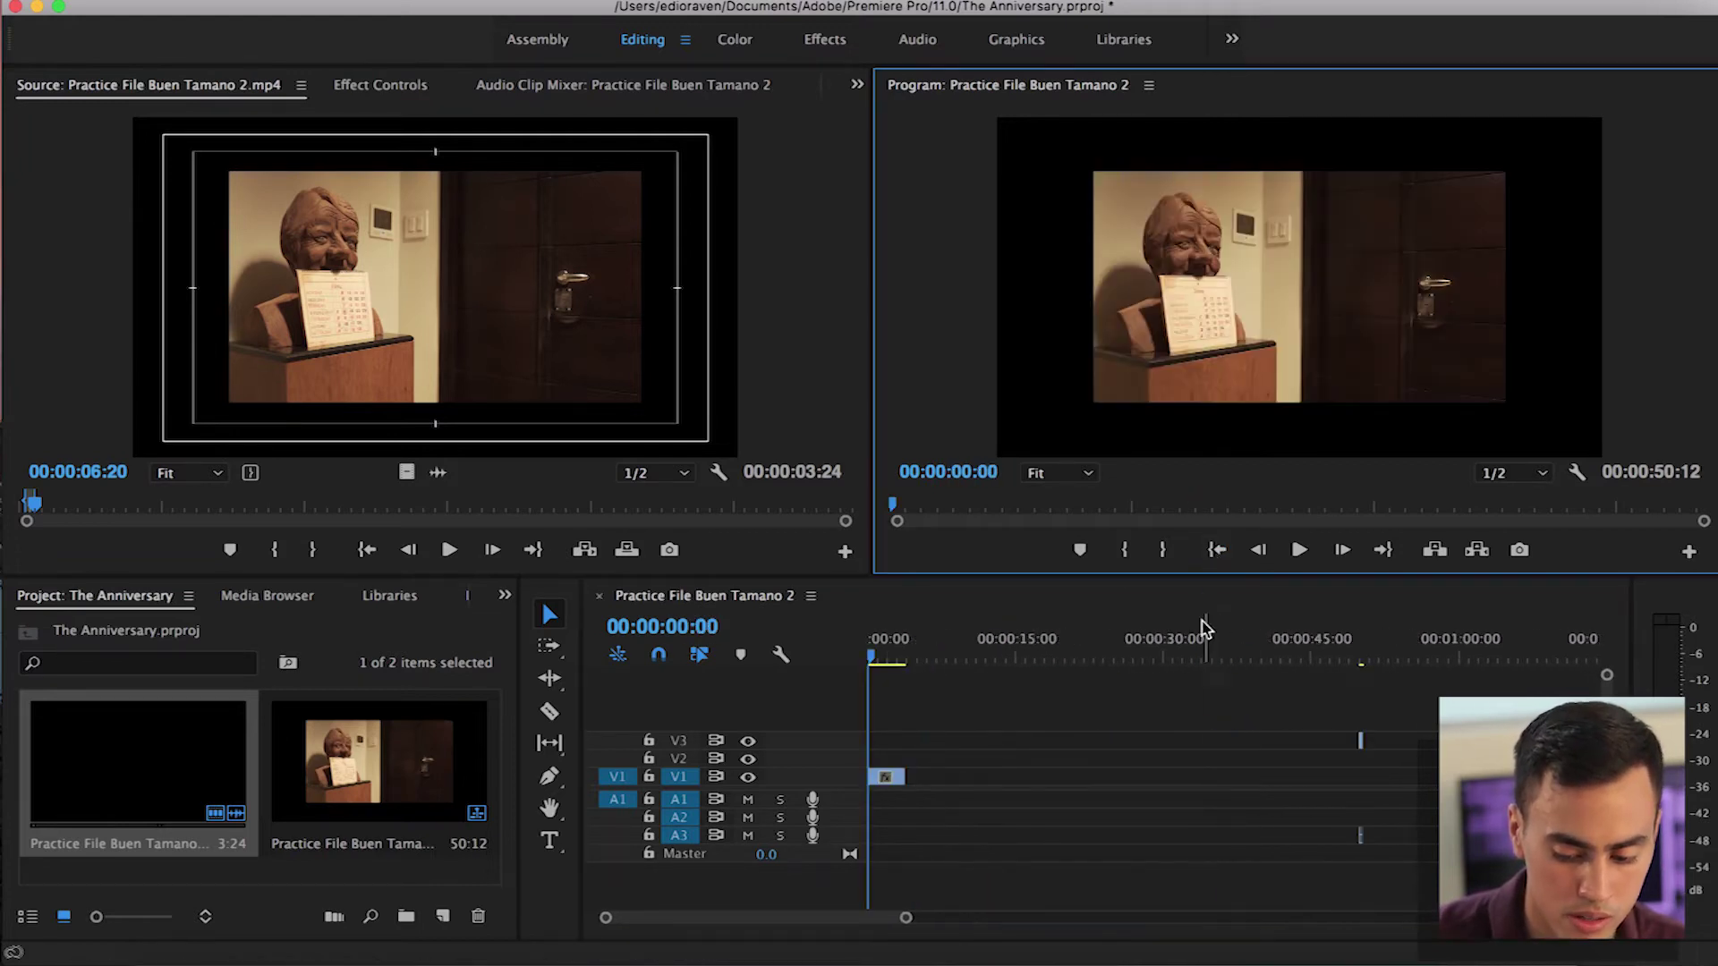
pyautogui.moveTo(880, 661); pyautogui.dragTo(884, 660)
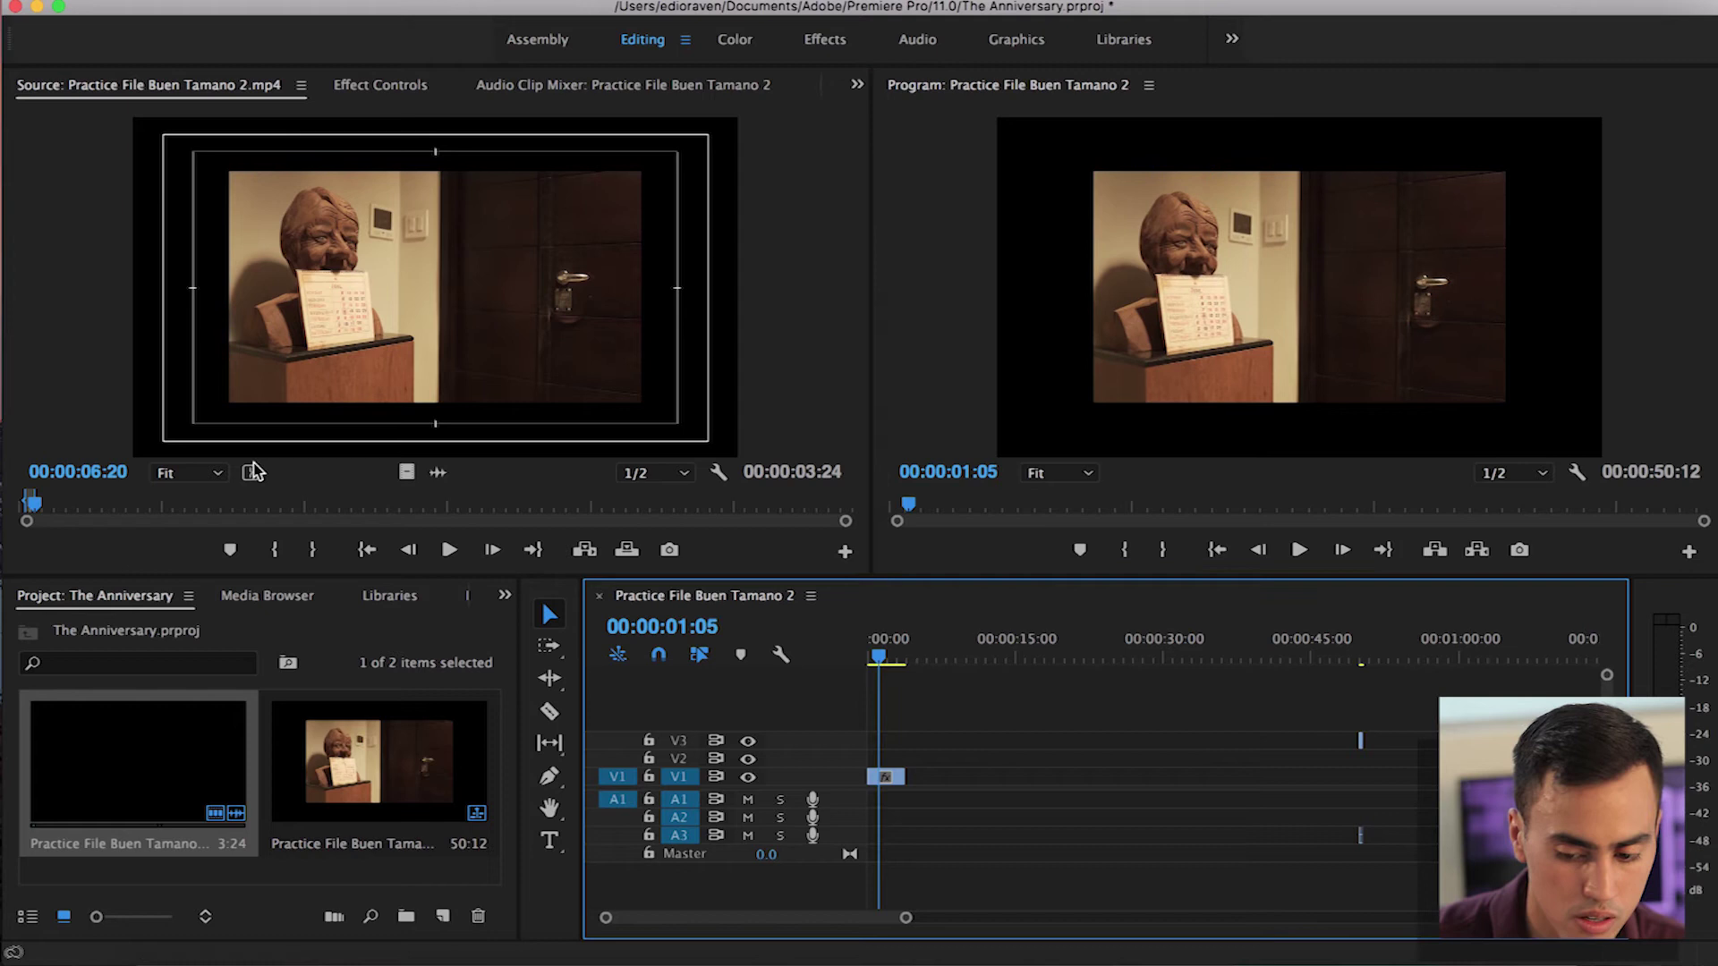
# Find the Video 2 shot in the source clip and mark its In point at 00:00:15:05
pyautogui.doubleClick(223, 721)
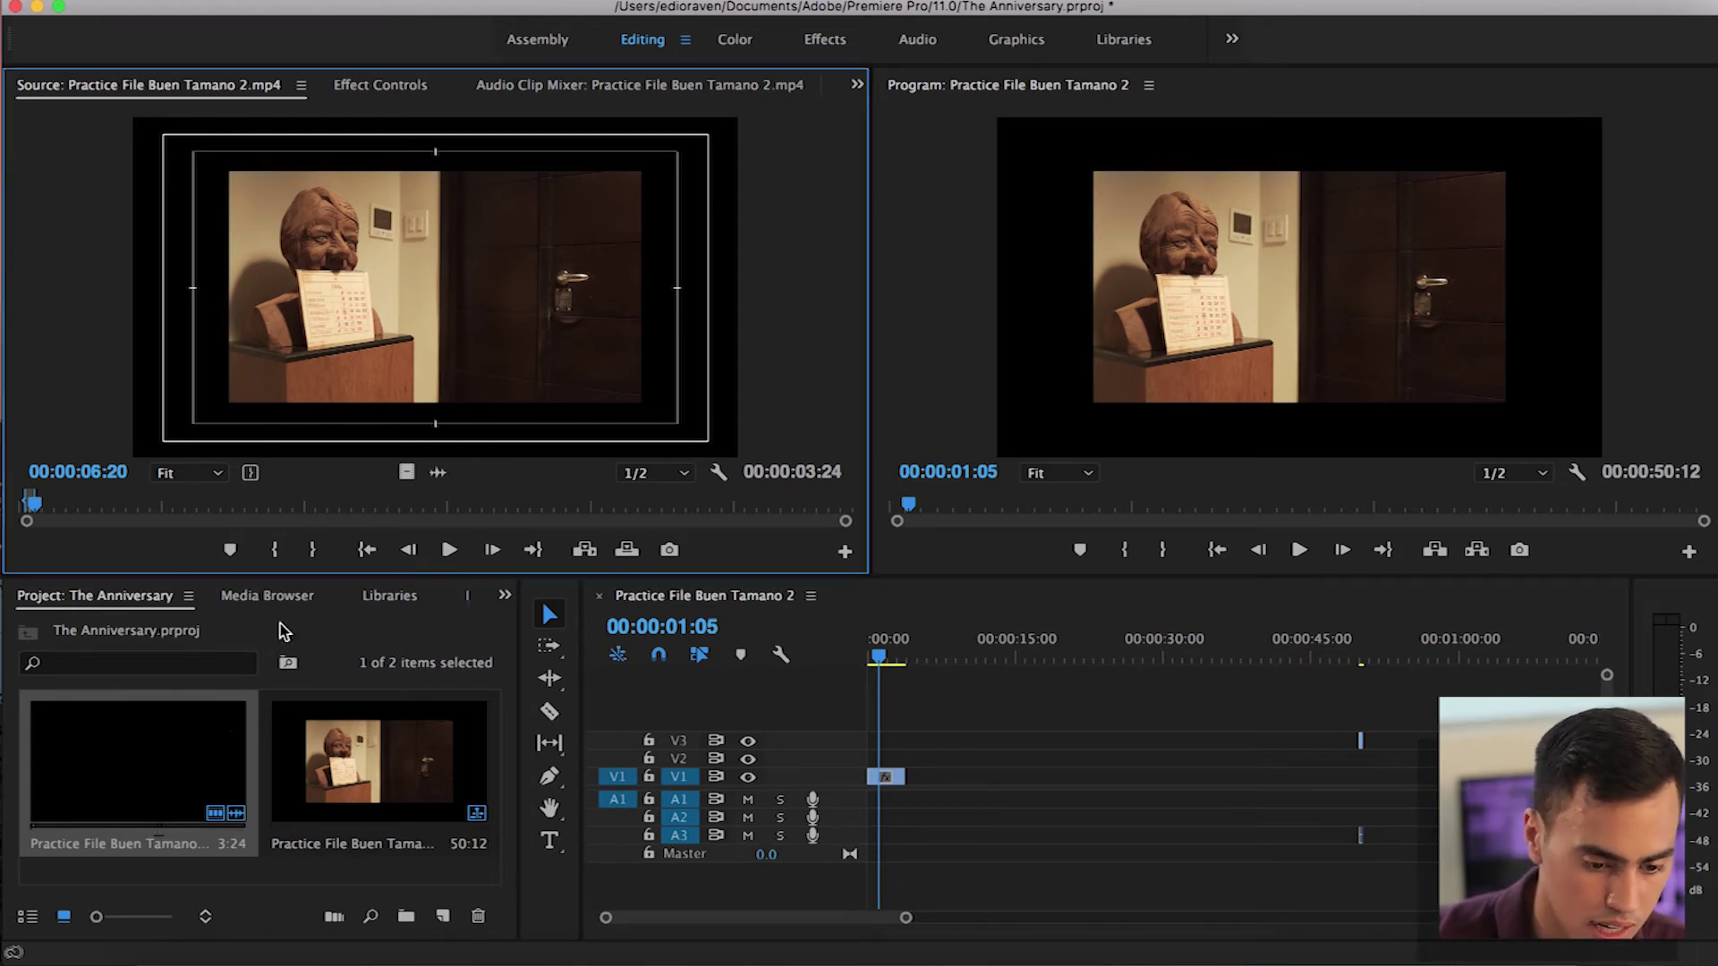
pyautogui.moveTo(32, 502); pyautogui.dragTo(26, 506)
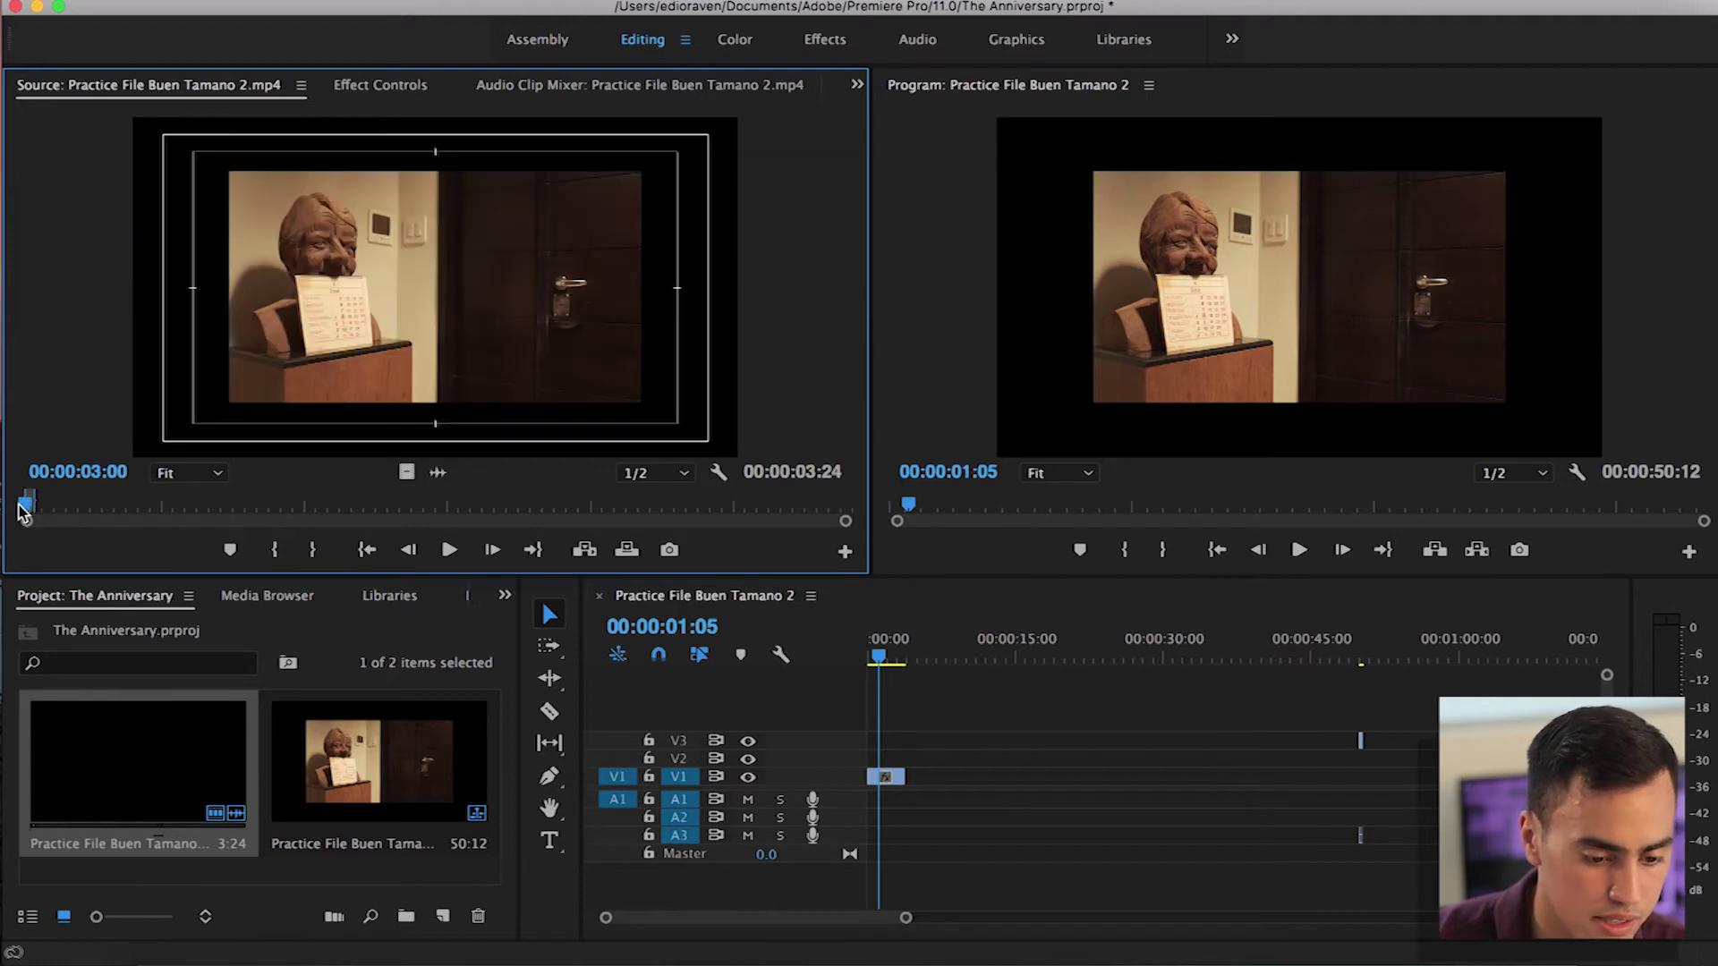
pyautogui.click(23, 508)
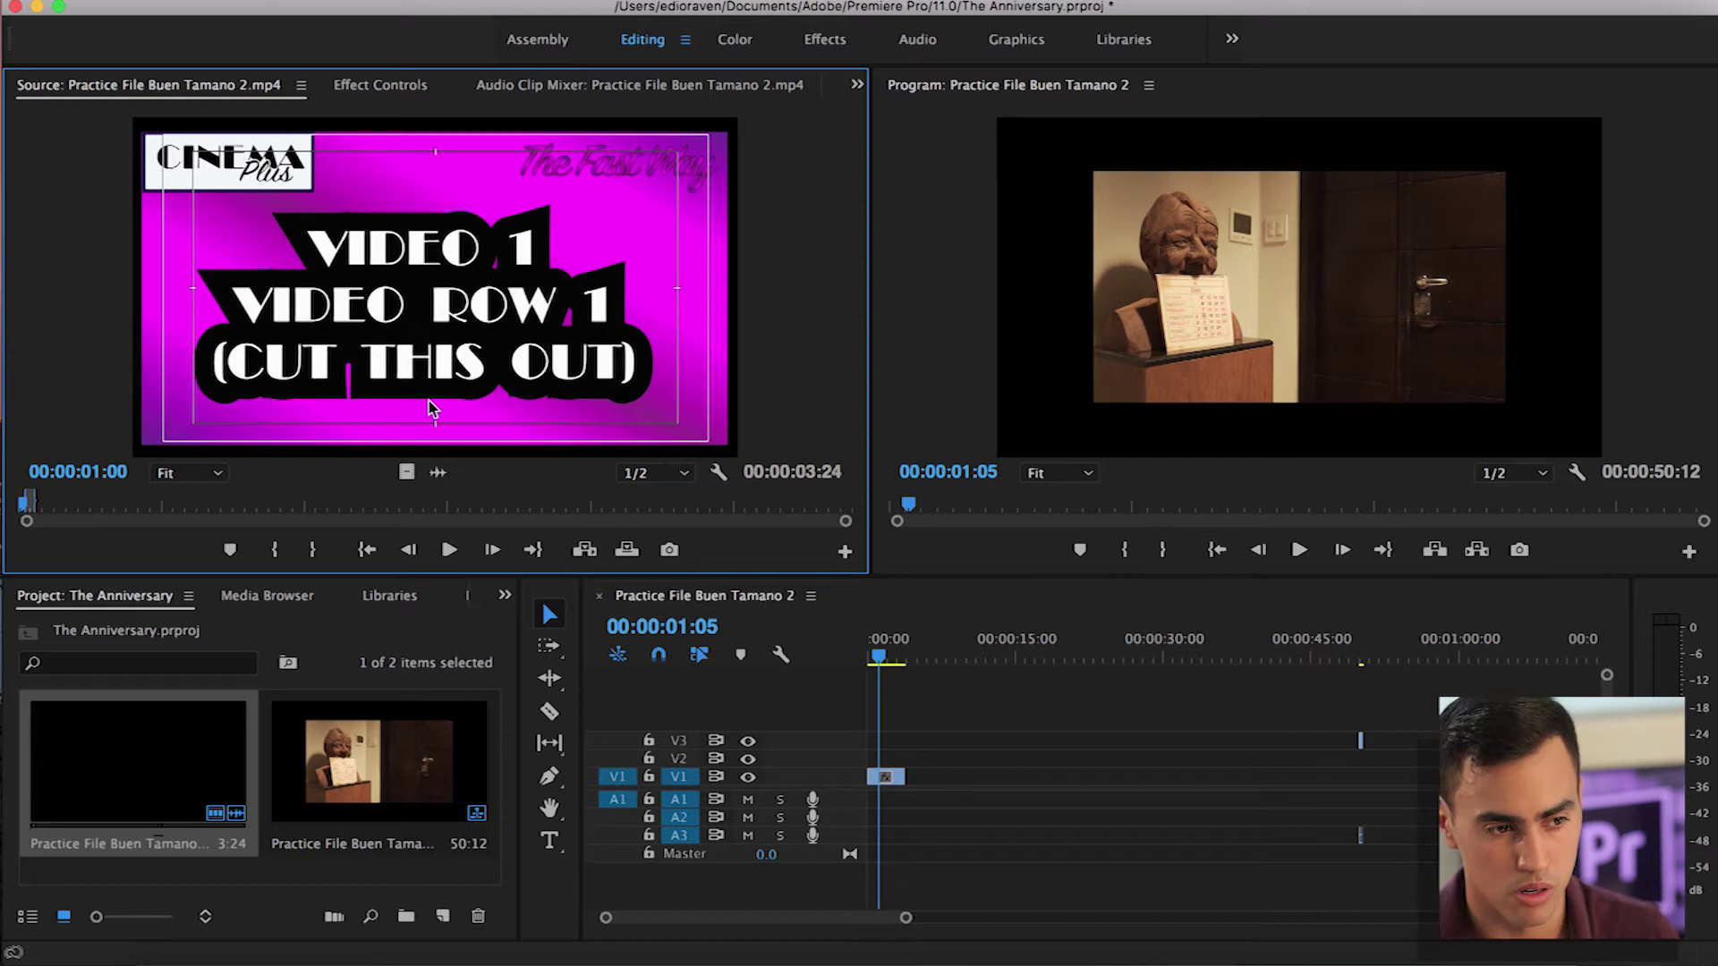
pyautogui.moveTo(24, 508); pyautogui.dragTo(52, 515)
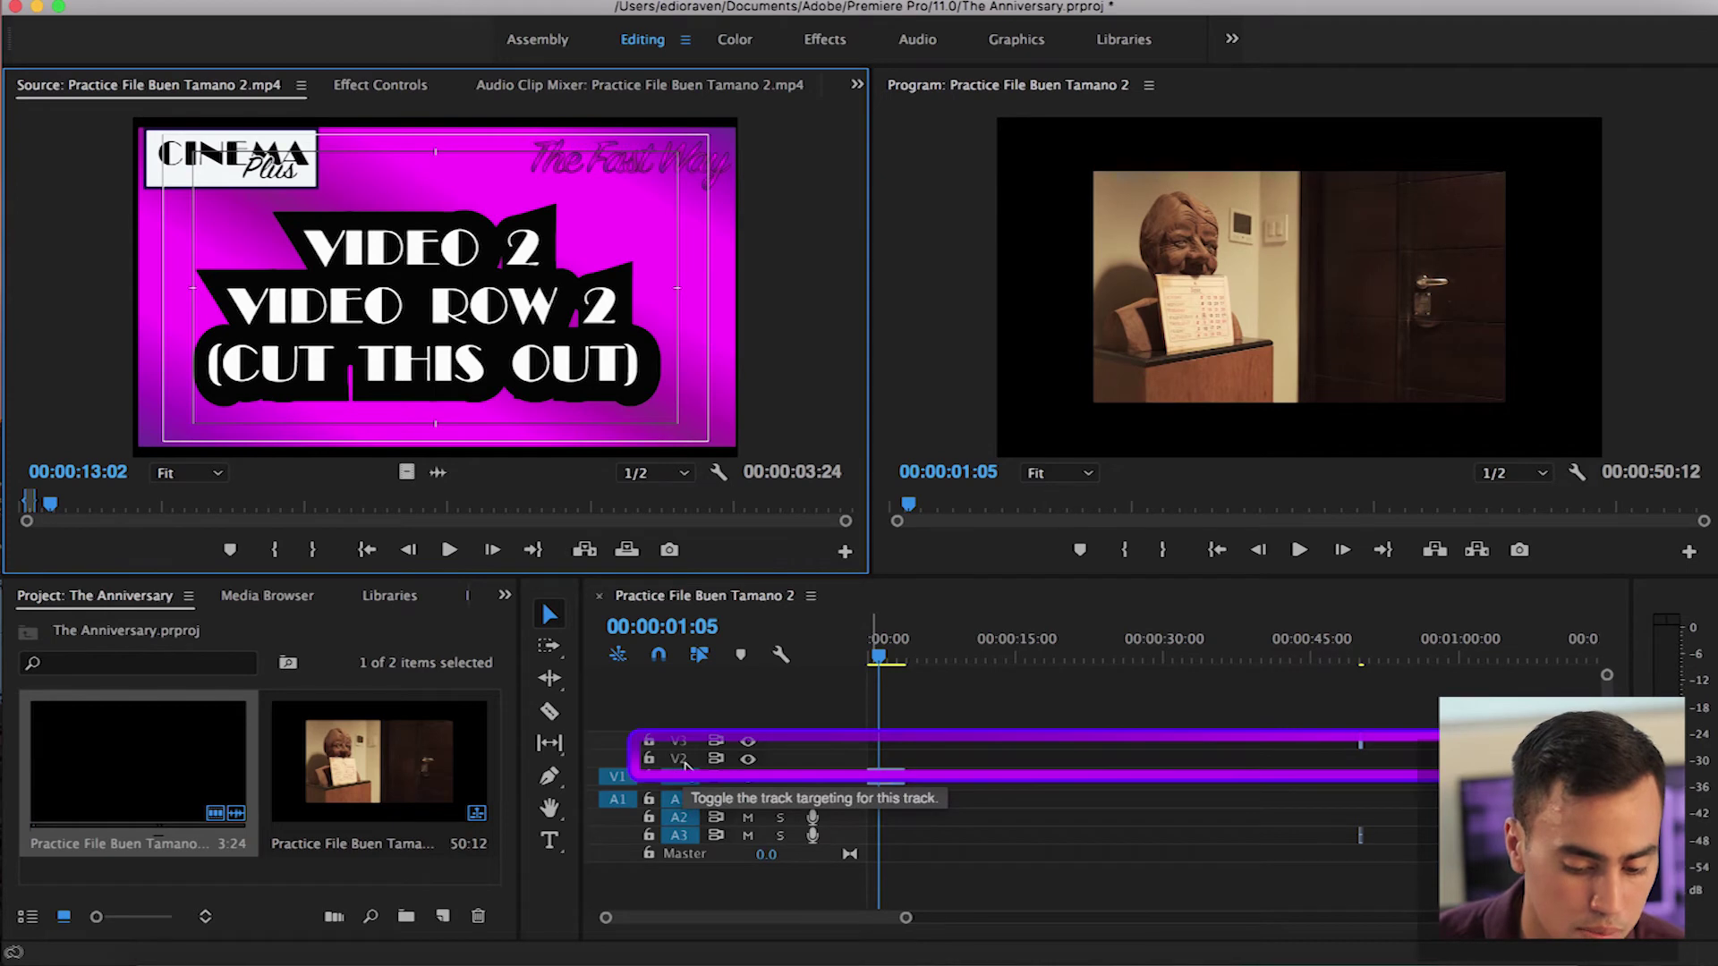
pyautogui.click(448, 554)
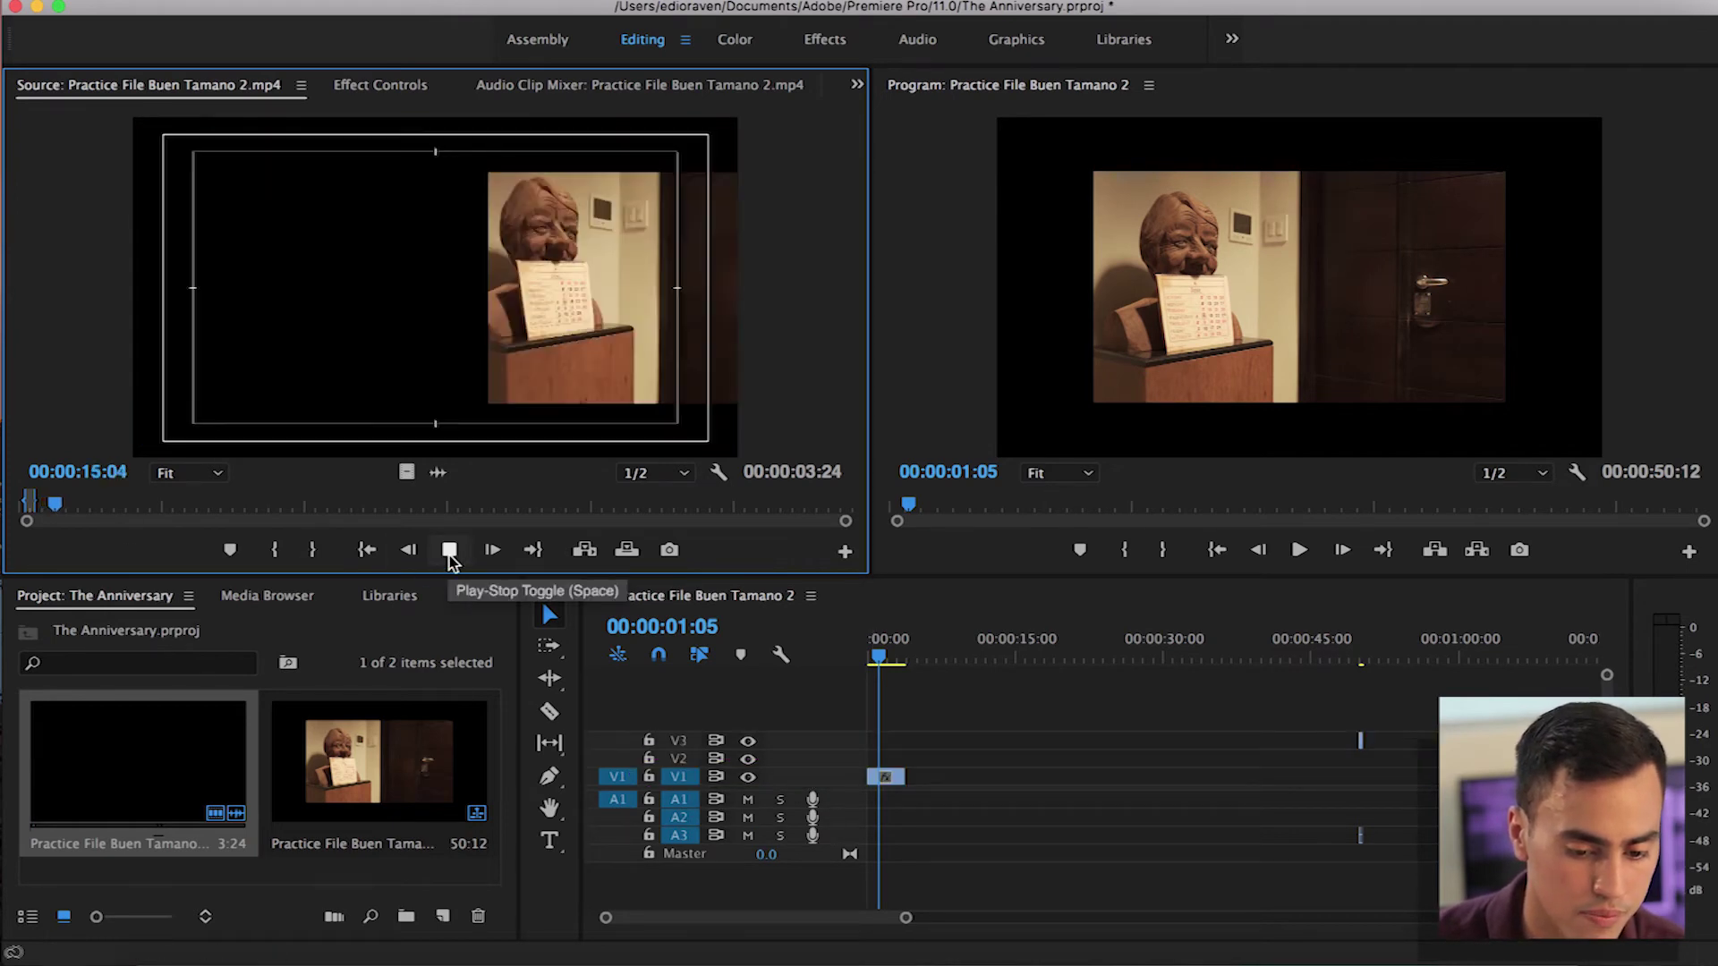
pyautogui.click(449, 551)
pyautogui.click(402, 551)
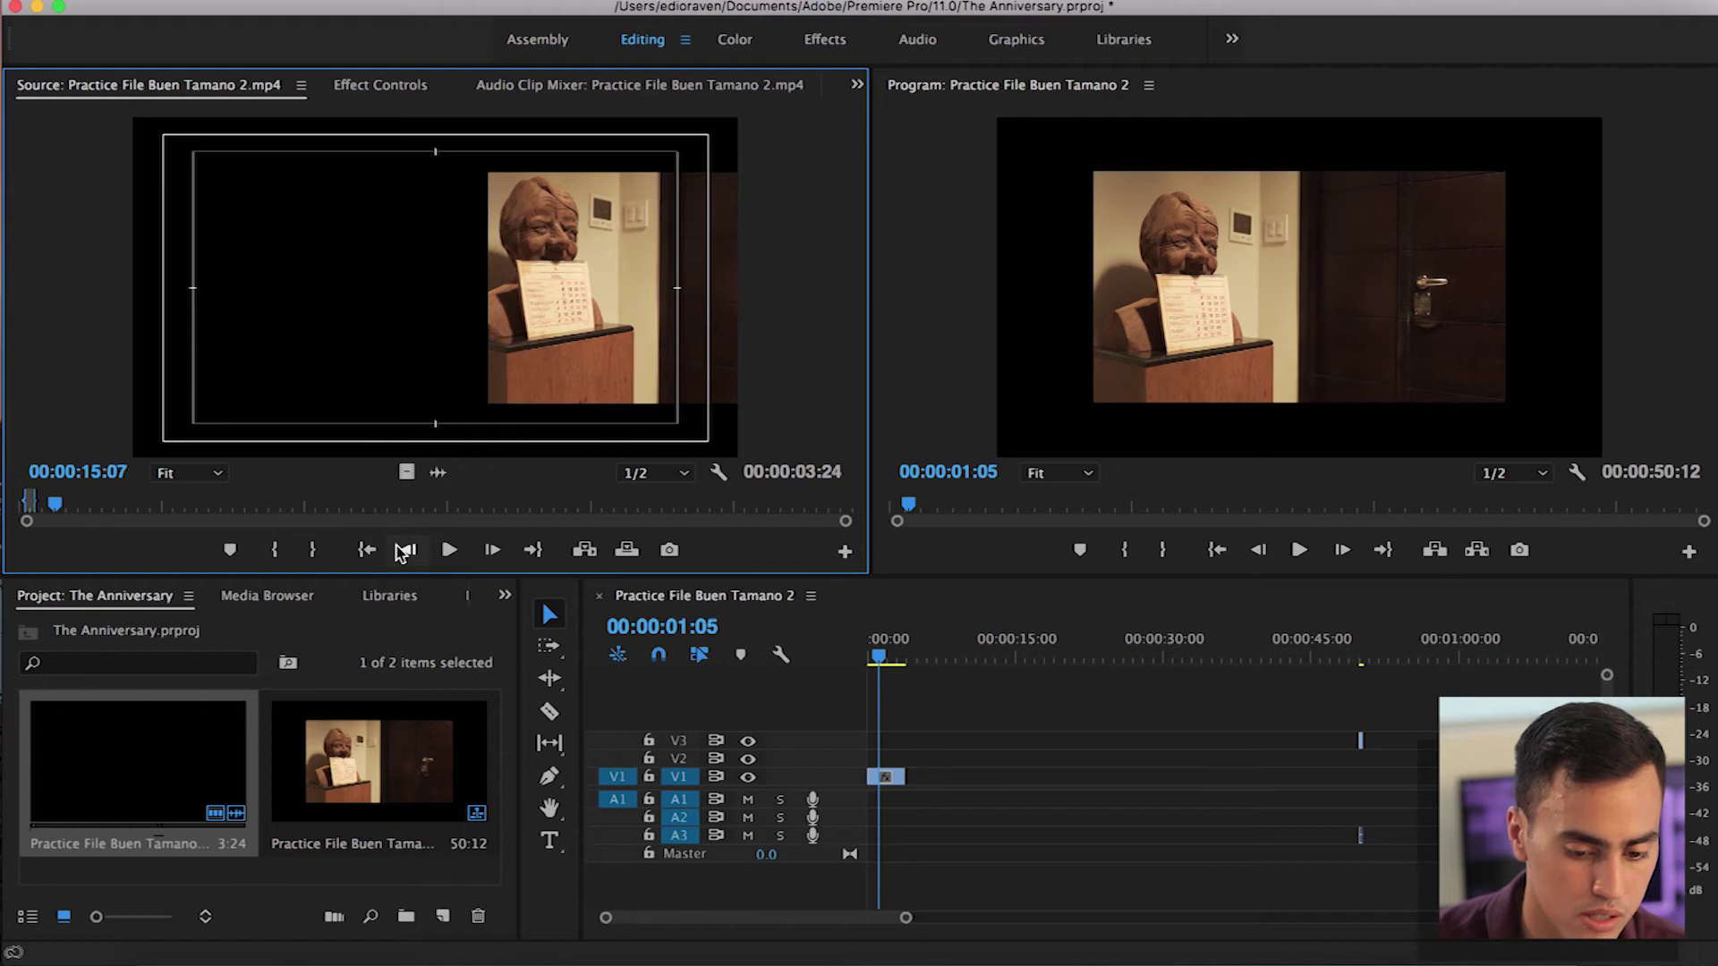
pyautogui.click(402, 551)
pyautogui.click(498, 553)
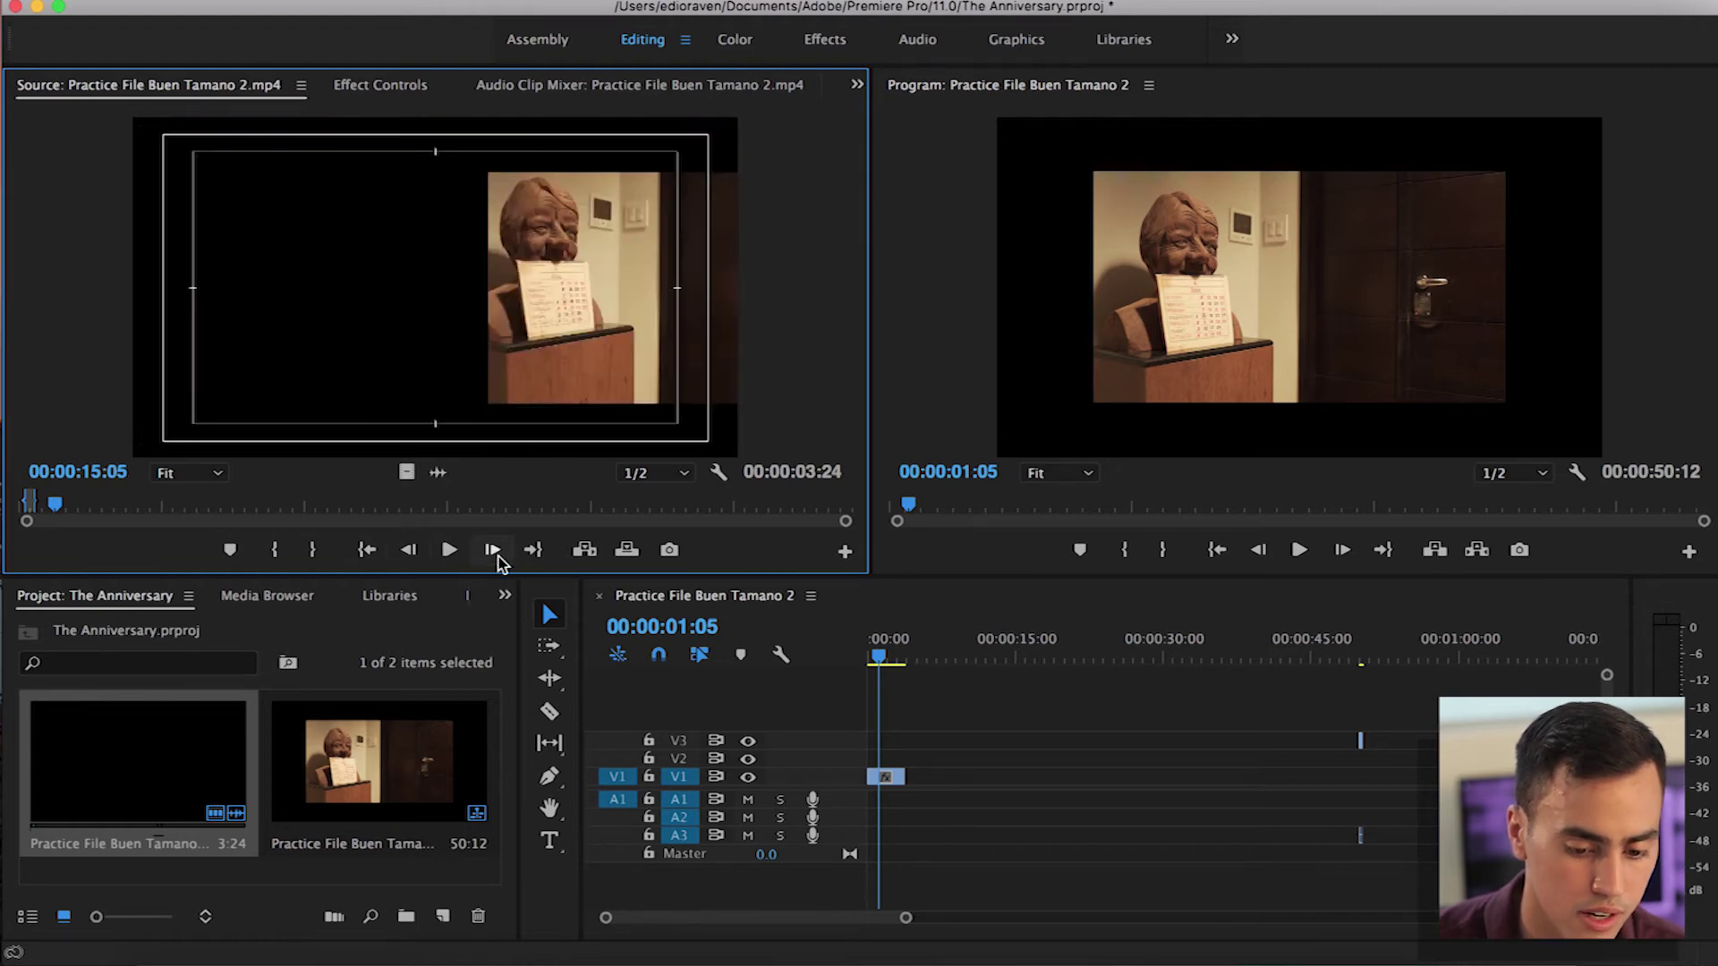
pyautogui.click(275, 549)
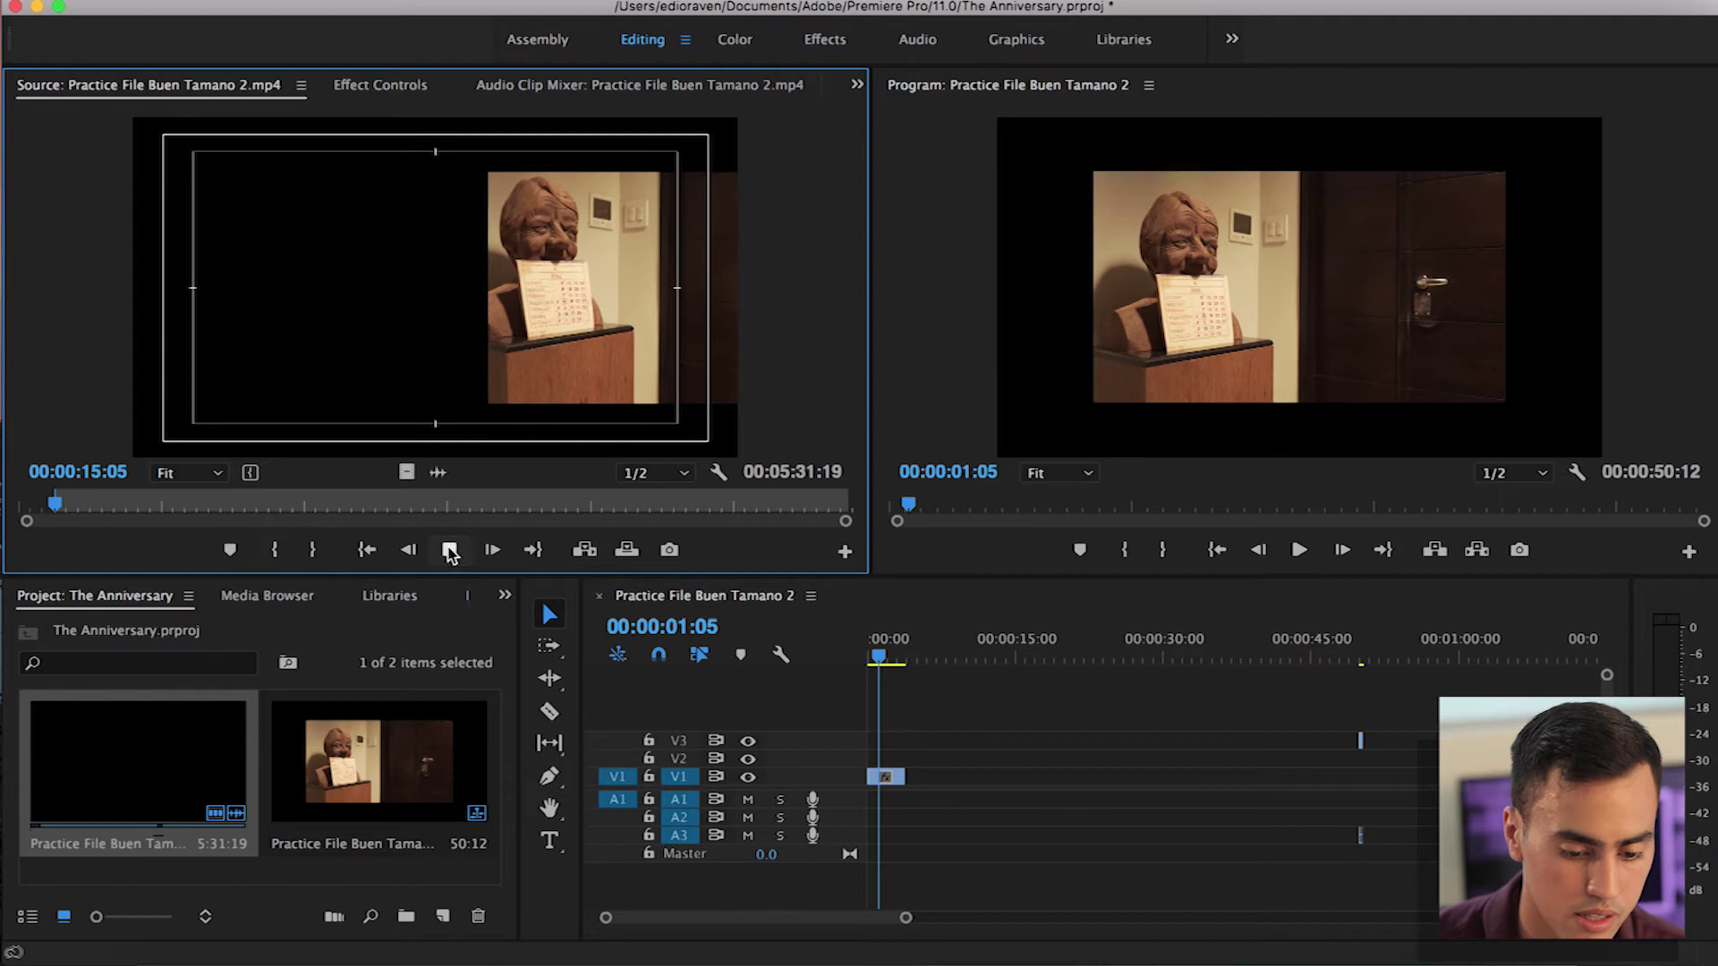
# Mark the source Out point at 00:00:19:03, the last frame of the Video 2 shot
pyautogui.click(449, 550)
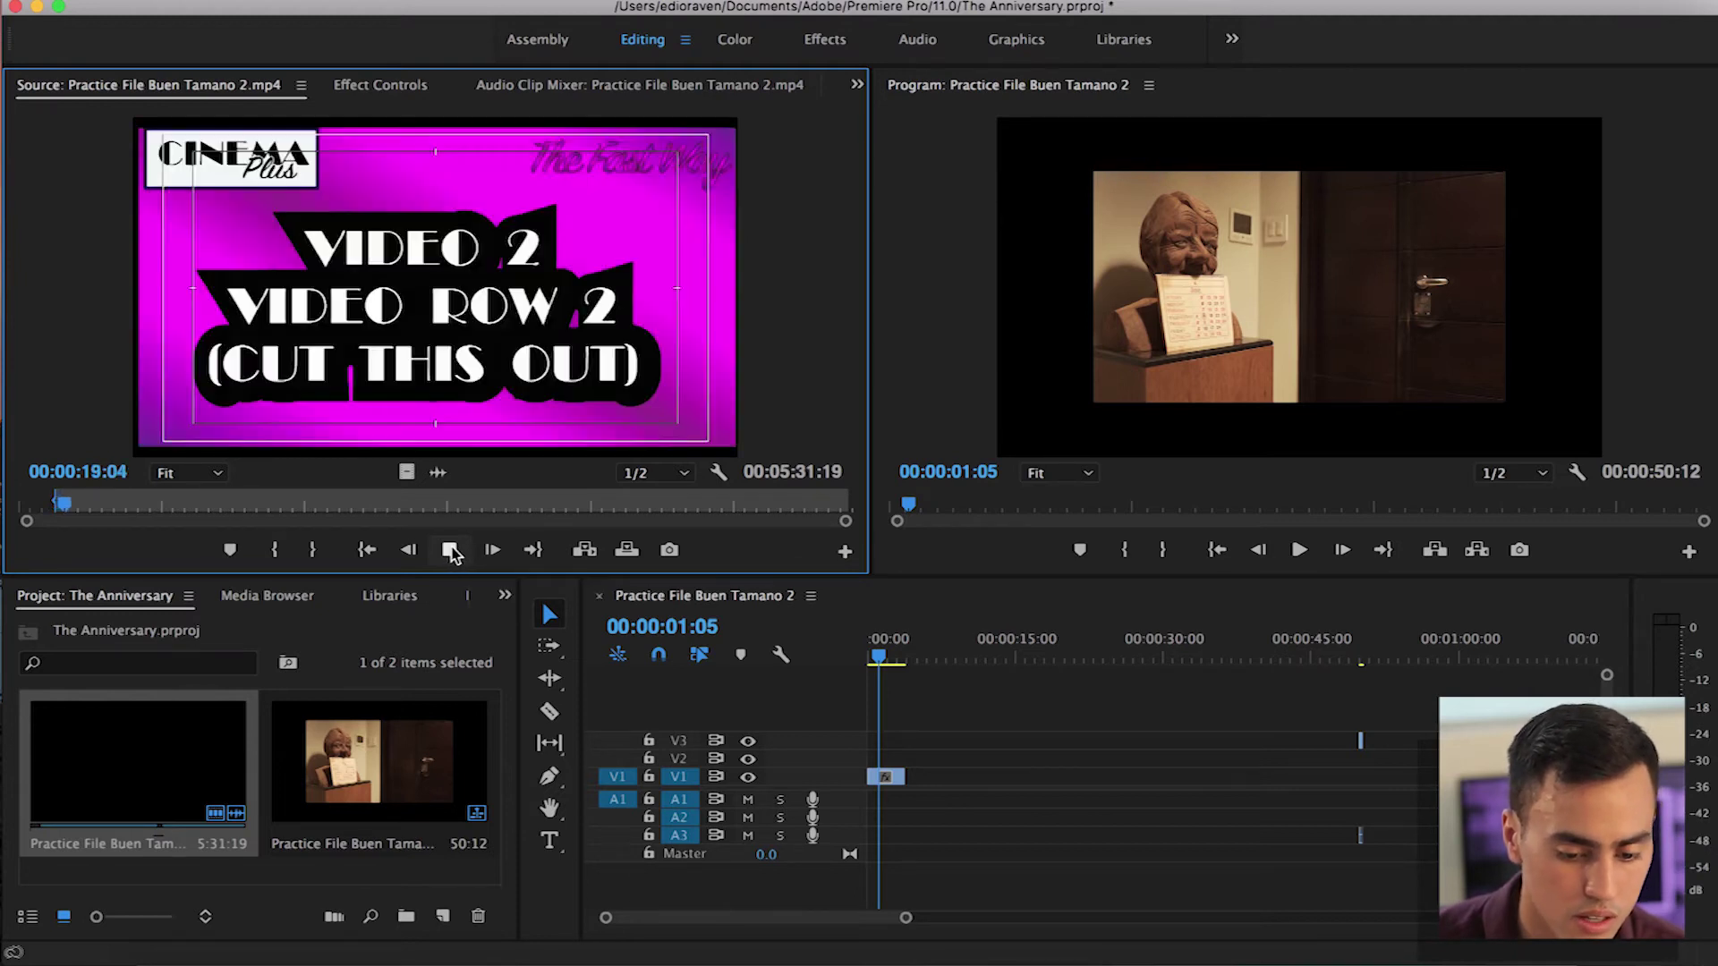
pyautogui.click(449, 549)
pyautogui.doubleClick(407, 549)
pyautogui.tripleClick(407, 550)
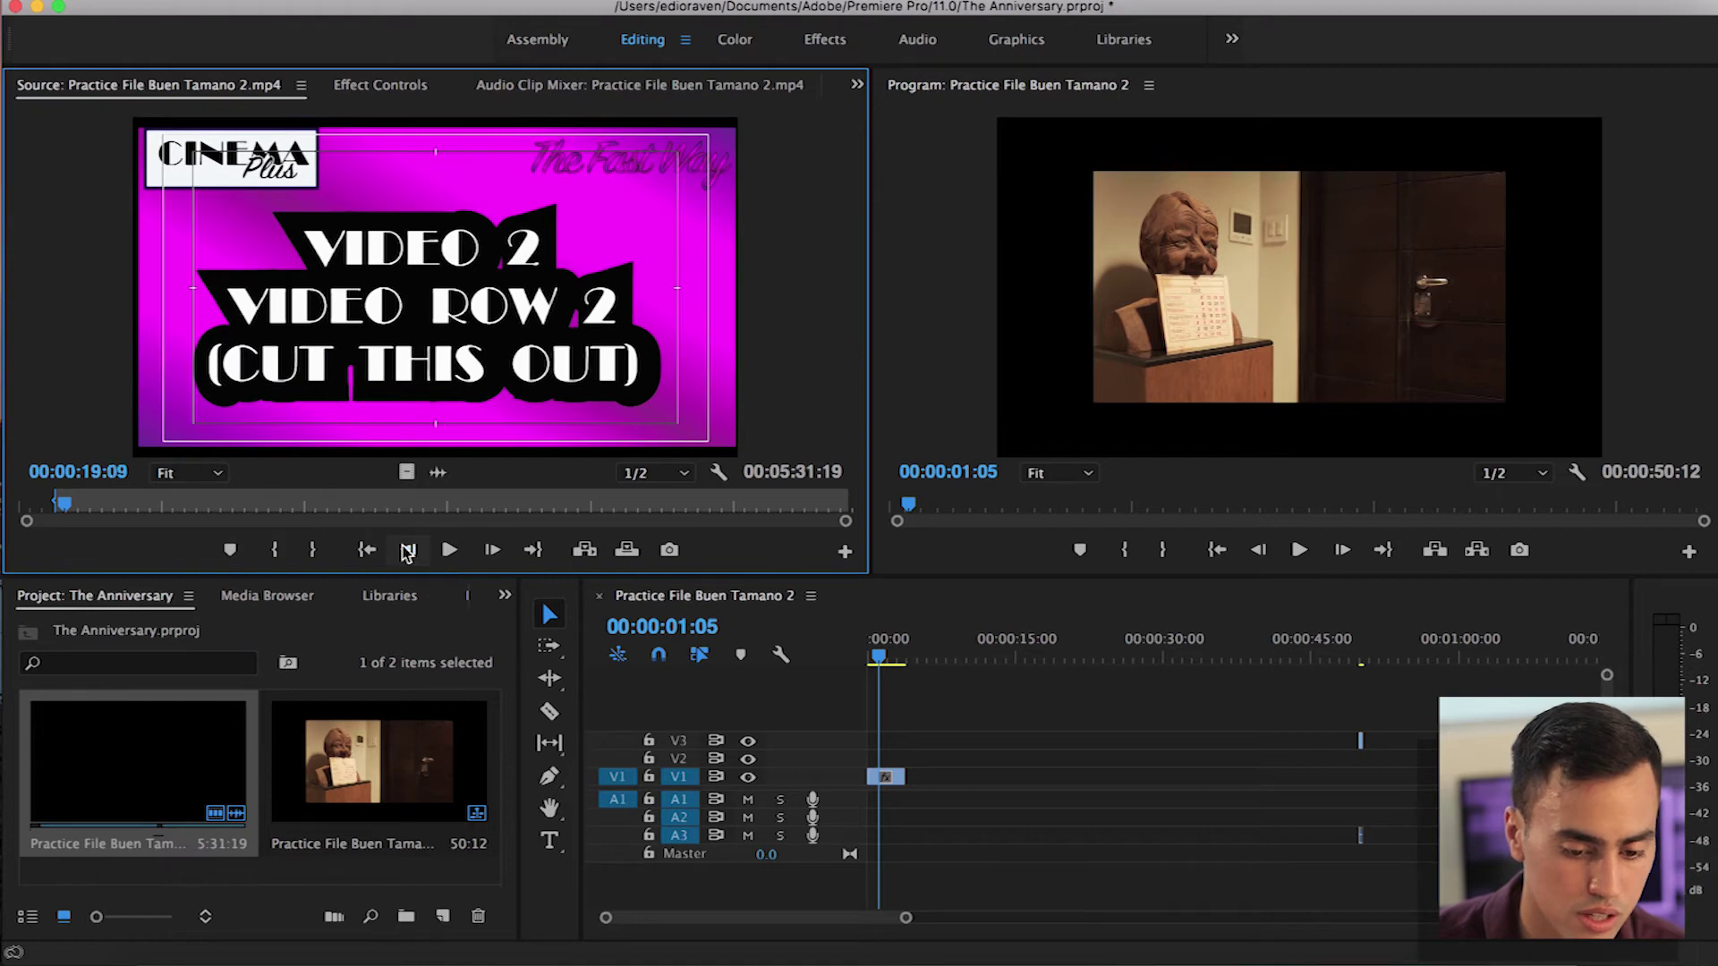
pyautogui.doubleClick(407, 549)
pyautogui.tripleClick(407, 549)
pyautogui.click(406, 550)
pyautogui.click(406, 549)
pyautogui.click(486, 552)
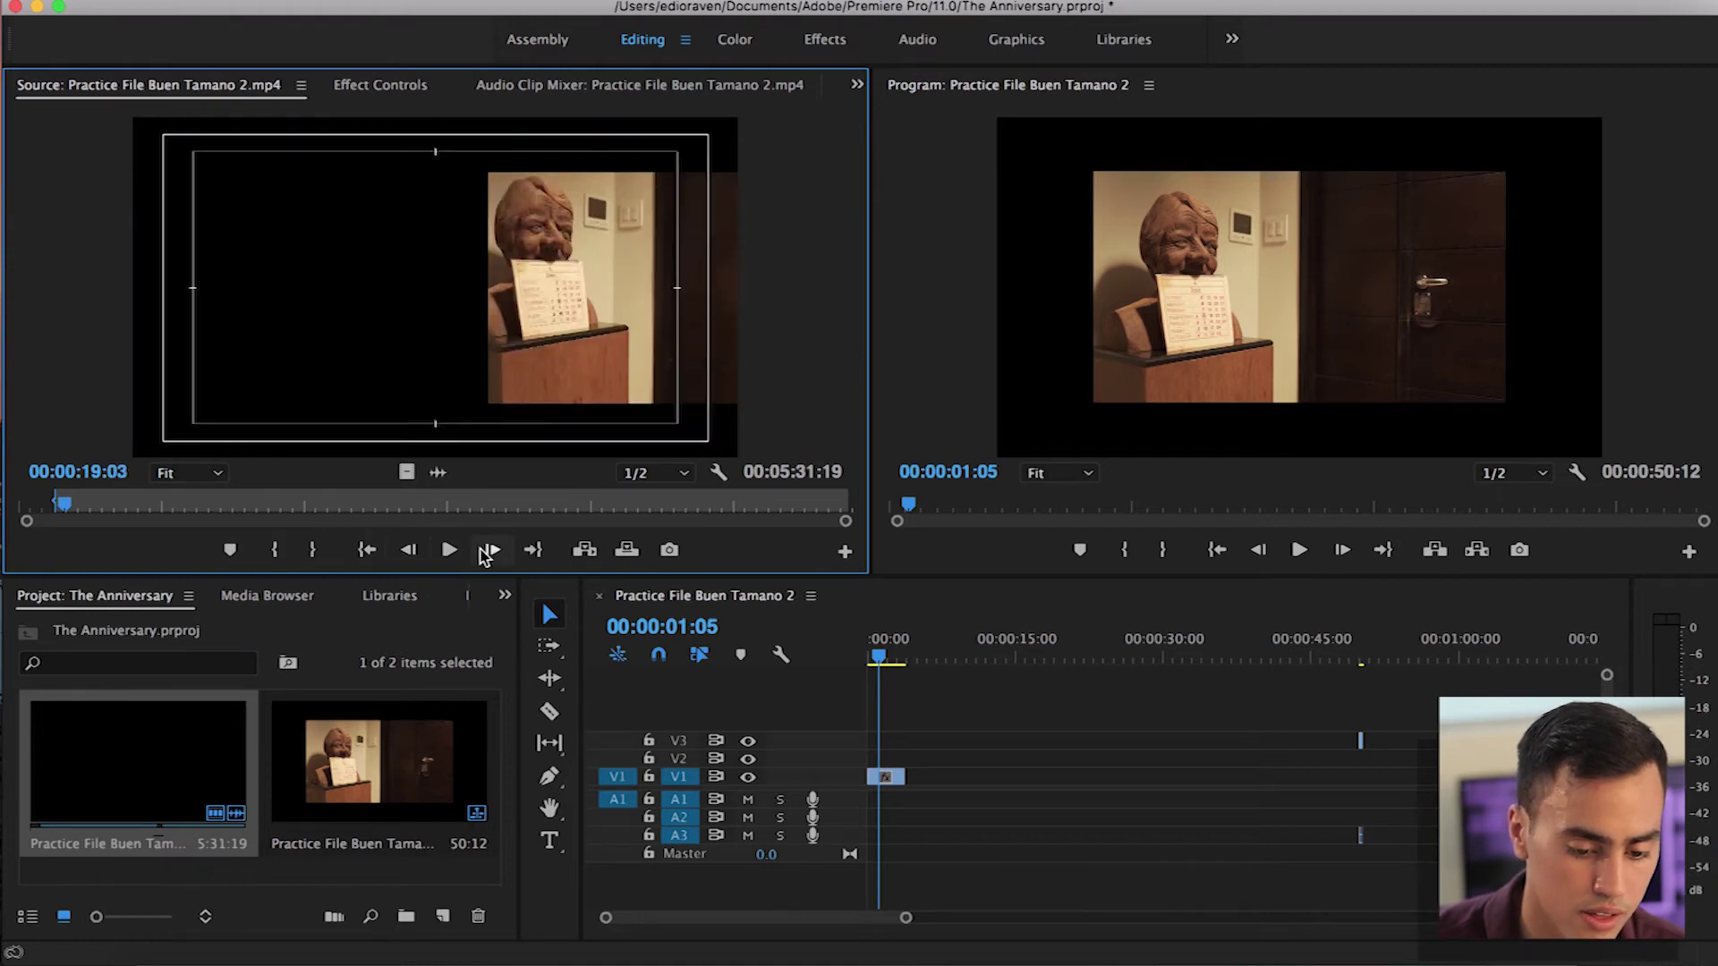
pyautogui.click(486, 552)
pyautogui.click(406, 553)
pyautogui.click(312, 549)
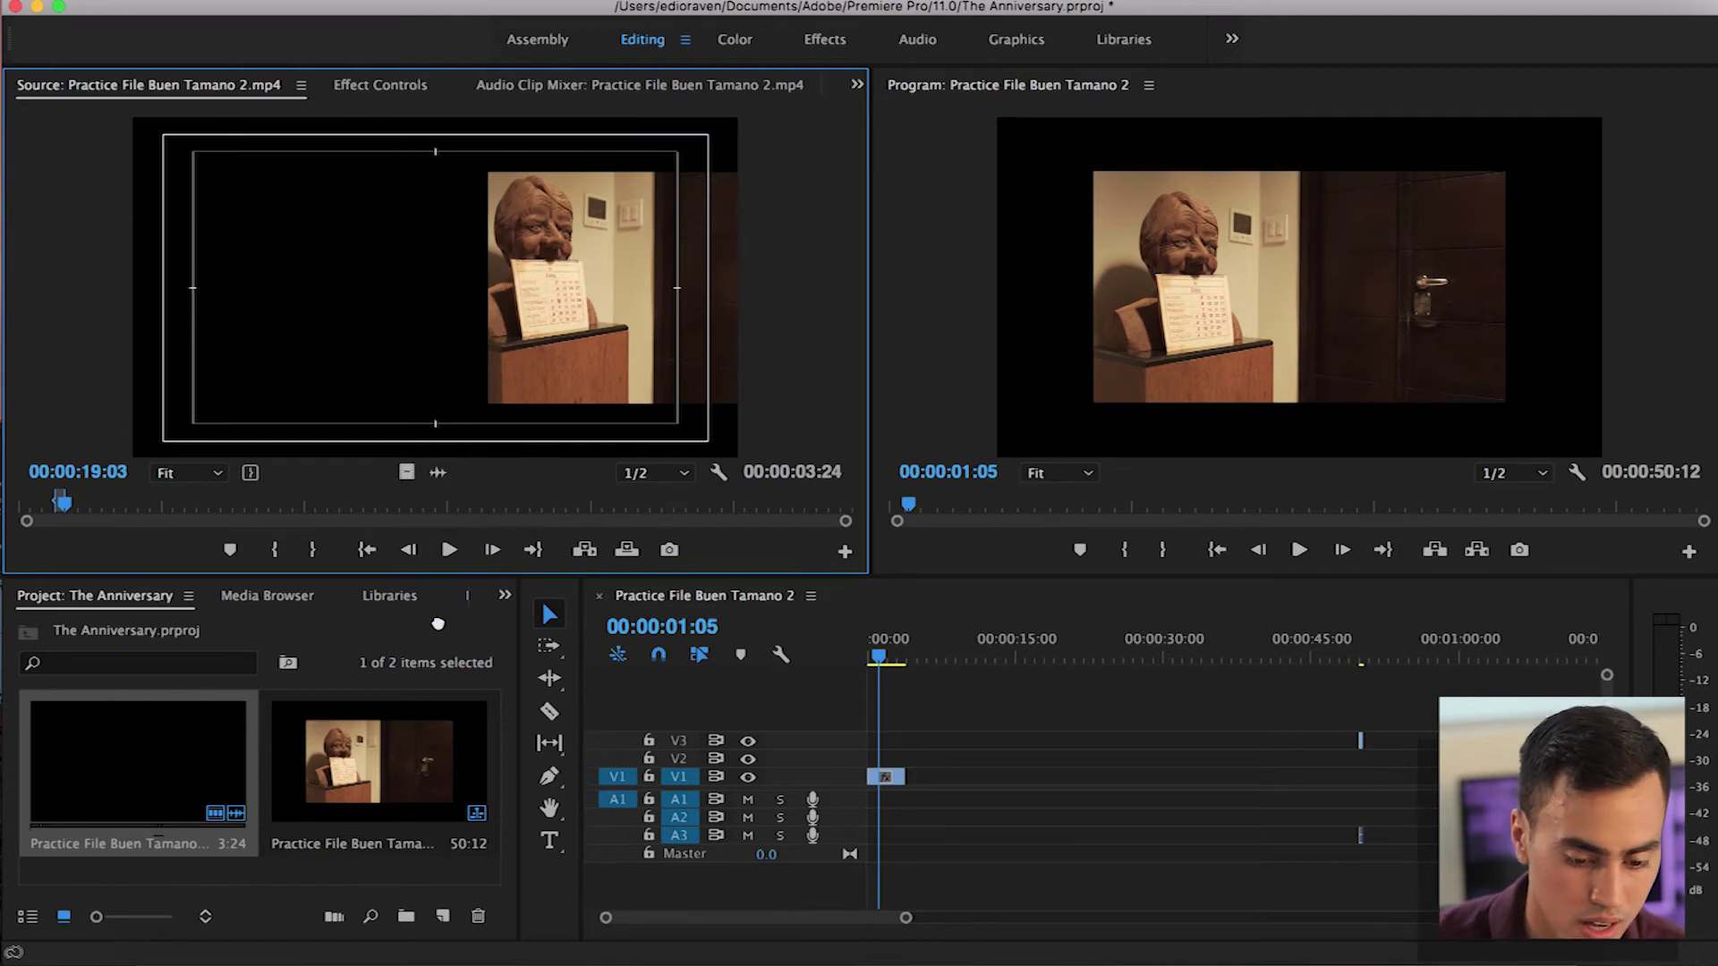
# Place only the video of the marked Video 2 shot at the start of track V2, above the first shot
pyautogui.moveTo(438, 623); pyautogui.dragTo(855, 765)
pyautogui.moveTo(905, 917); pyautogui.dragTo(822, 915)
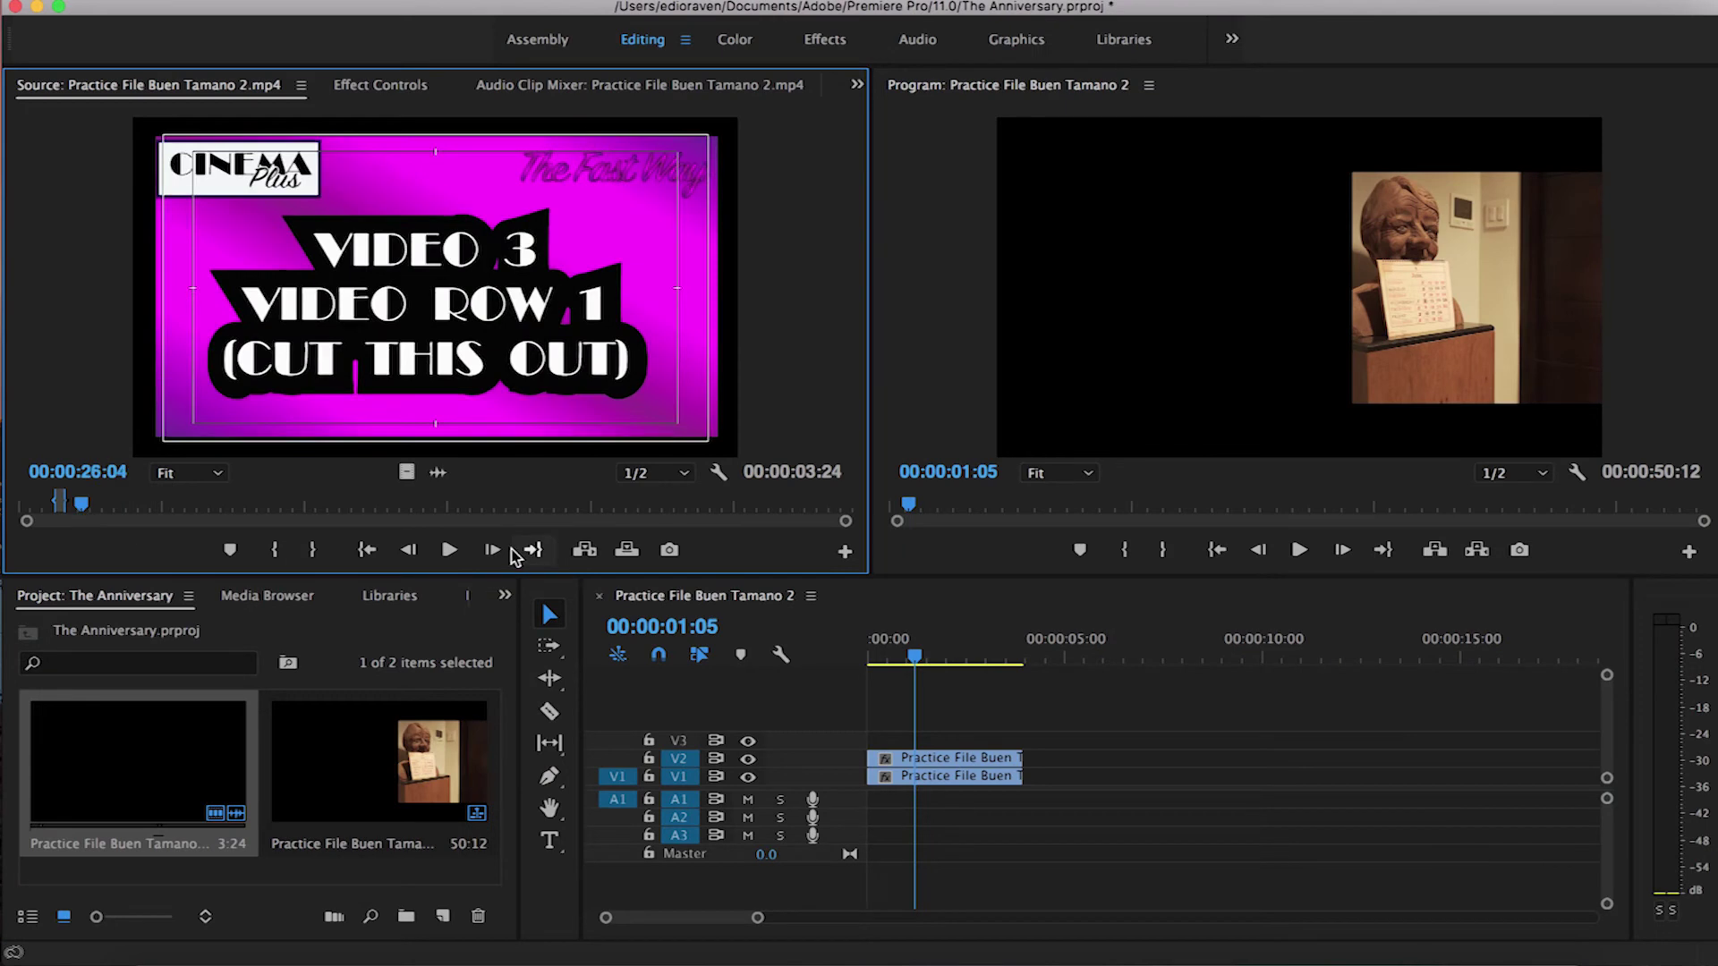
# Mark the Video 3 shot with source In and Out points and place only its video on V1 after the first shot
pyautogui.click(450, 550)
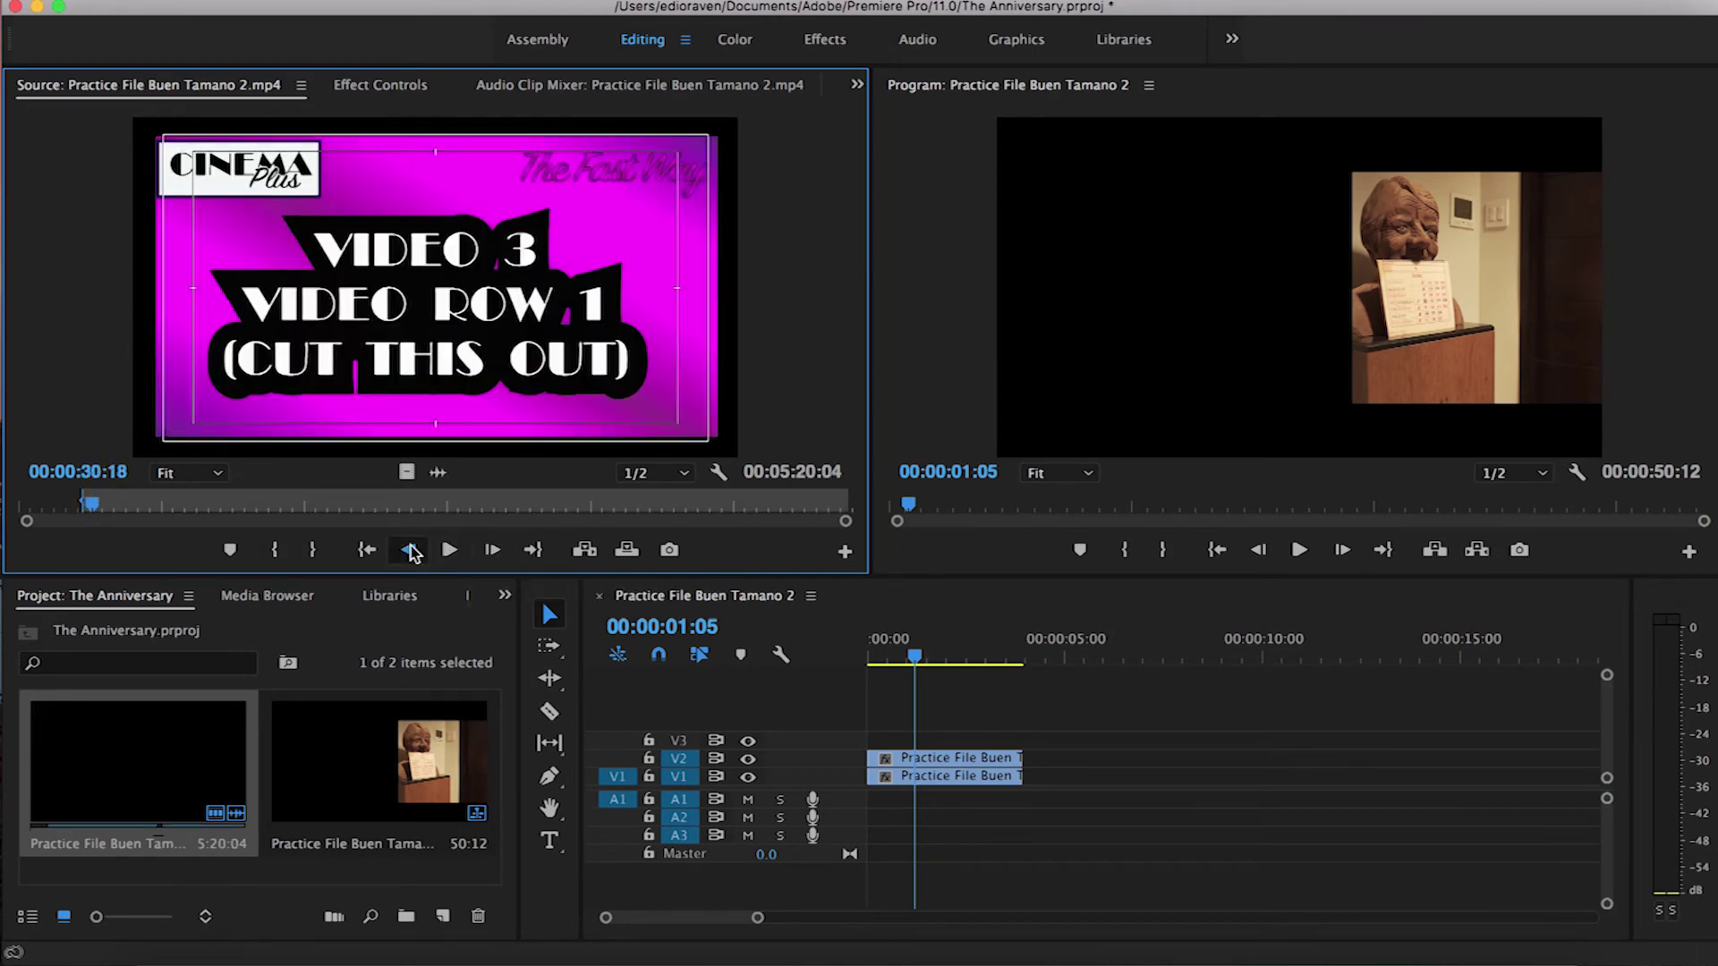
pyautogui.click(409, 549)
pyautogui.press('.')
# Find the first frame of the Video 4 shot in the source clip and mark the In point there
pyautogui.click(450, 550)
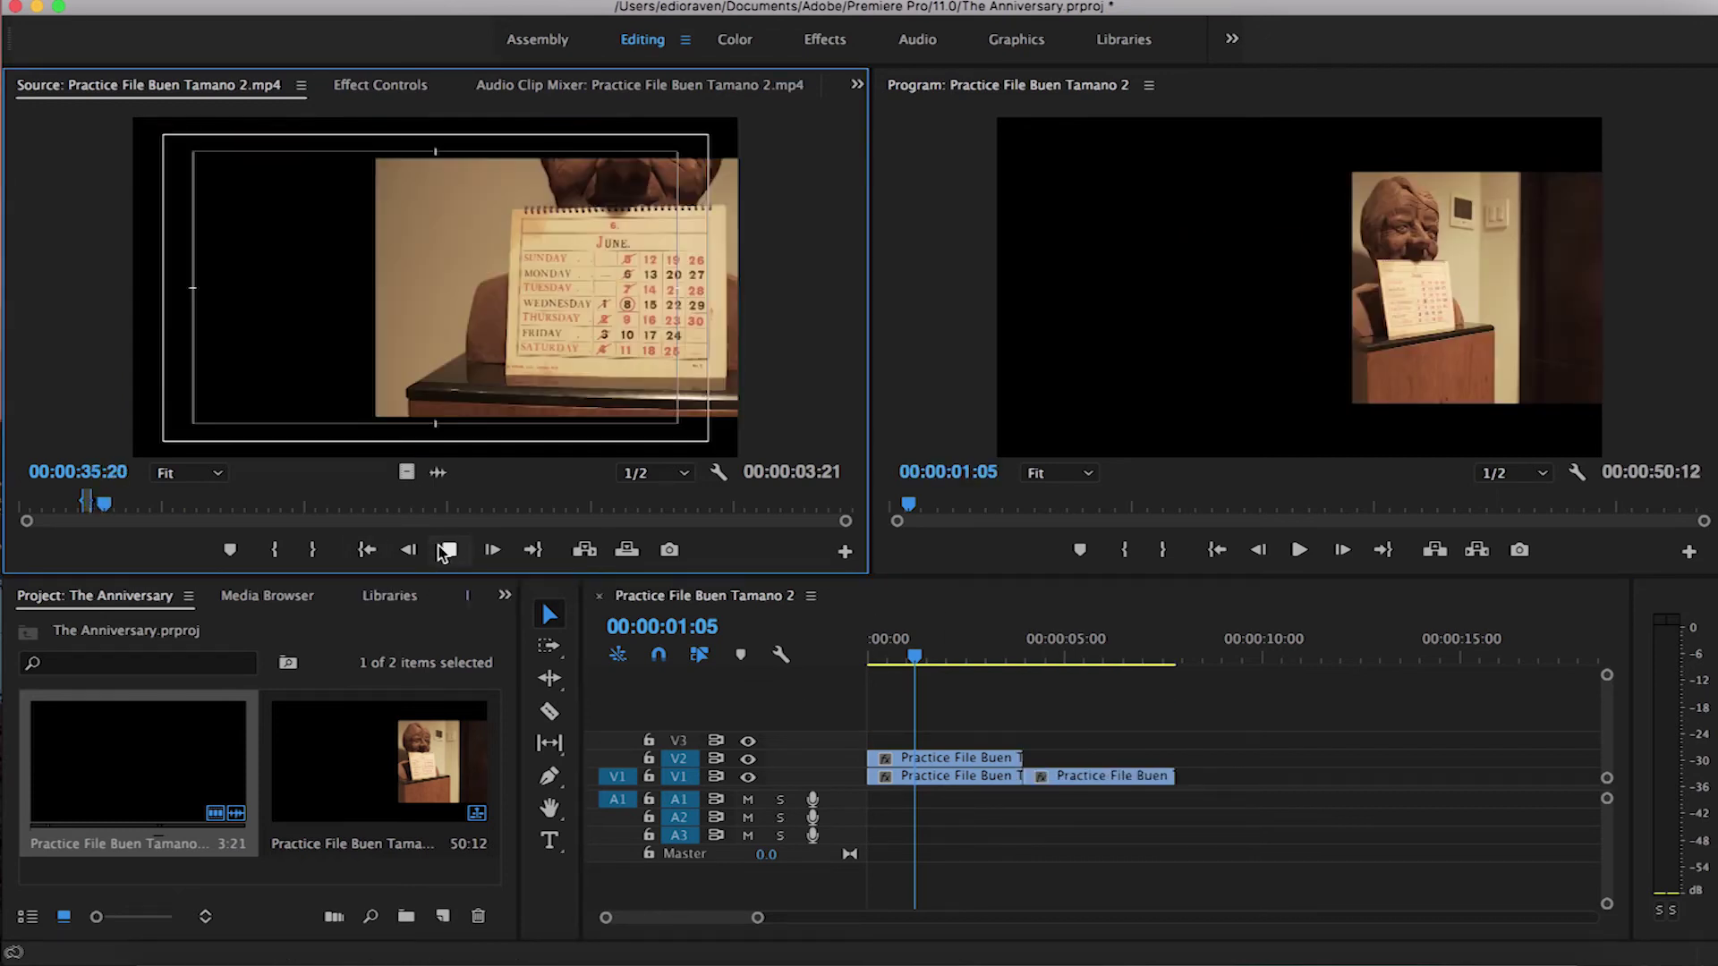
pyautogui.click(409, 550)
pyautogui.click(409, 550)
pyautogui.click(409, 550)
pyautogui.click(409, 549)
pyautogui.click(491, 550)
pyautogui.click(414, 551)
pyautogui.click(492, 549)
pyautogui.press('i')
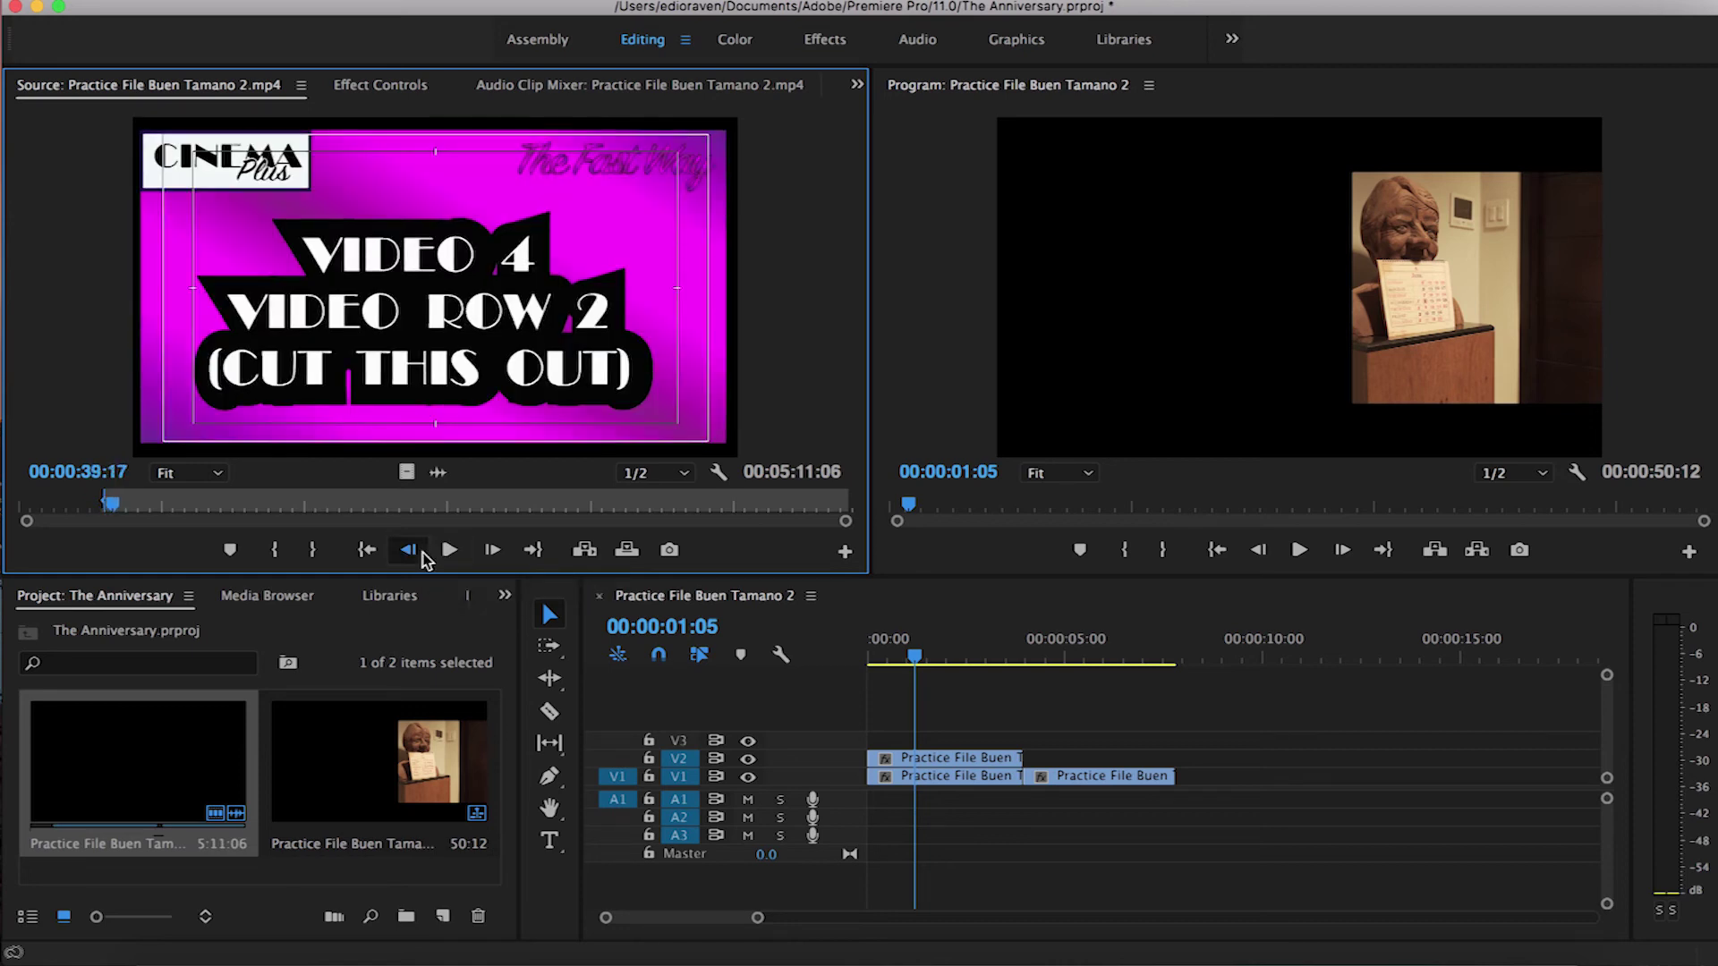
# Mark the source Out point at the end of the Video 4 shot and place only its video on V2 after the Video 2 shot
pyautogui.click(409, 549)
pyautogui.click(449, 549)
pyautogui.click(414, 553)
pyautogui.click(414, 553)
pyautogui.click(414, 554)
pyautogui.click(414, 554)
pyautogui.click(491, 549)
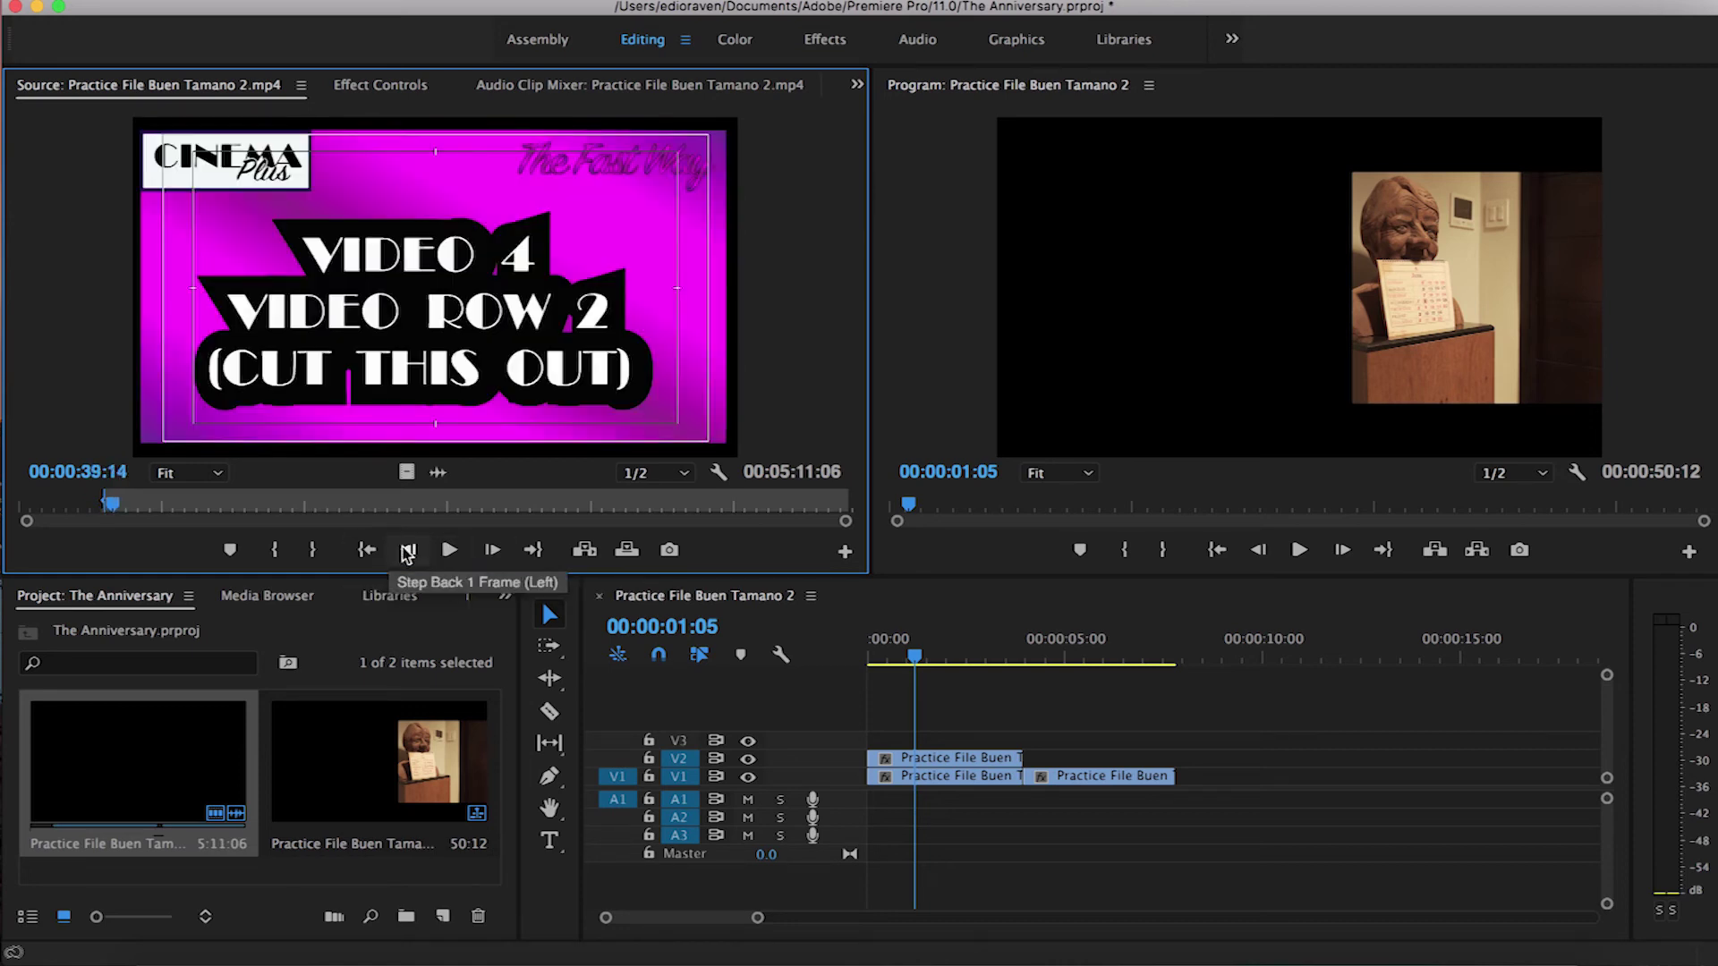
pyautogui.click(408, 550)
pyautogui.click(312, 550)
pyautogui.moveTo(406, 471); pyautogui.dragTo(1029, 758)
# Mark the Video 5 shot's In point and its Out point at 00:01:16:03, and place only its video on V1 after the Video 3 shot
pyautogui.click(449, 551)
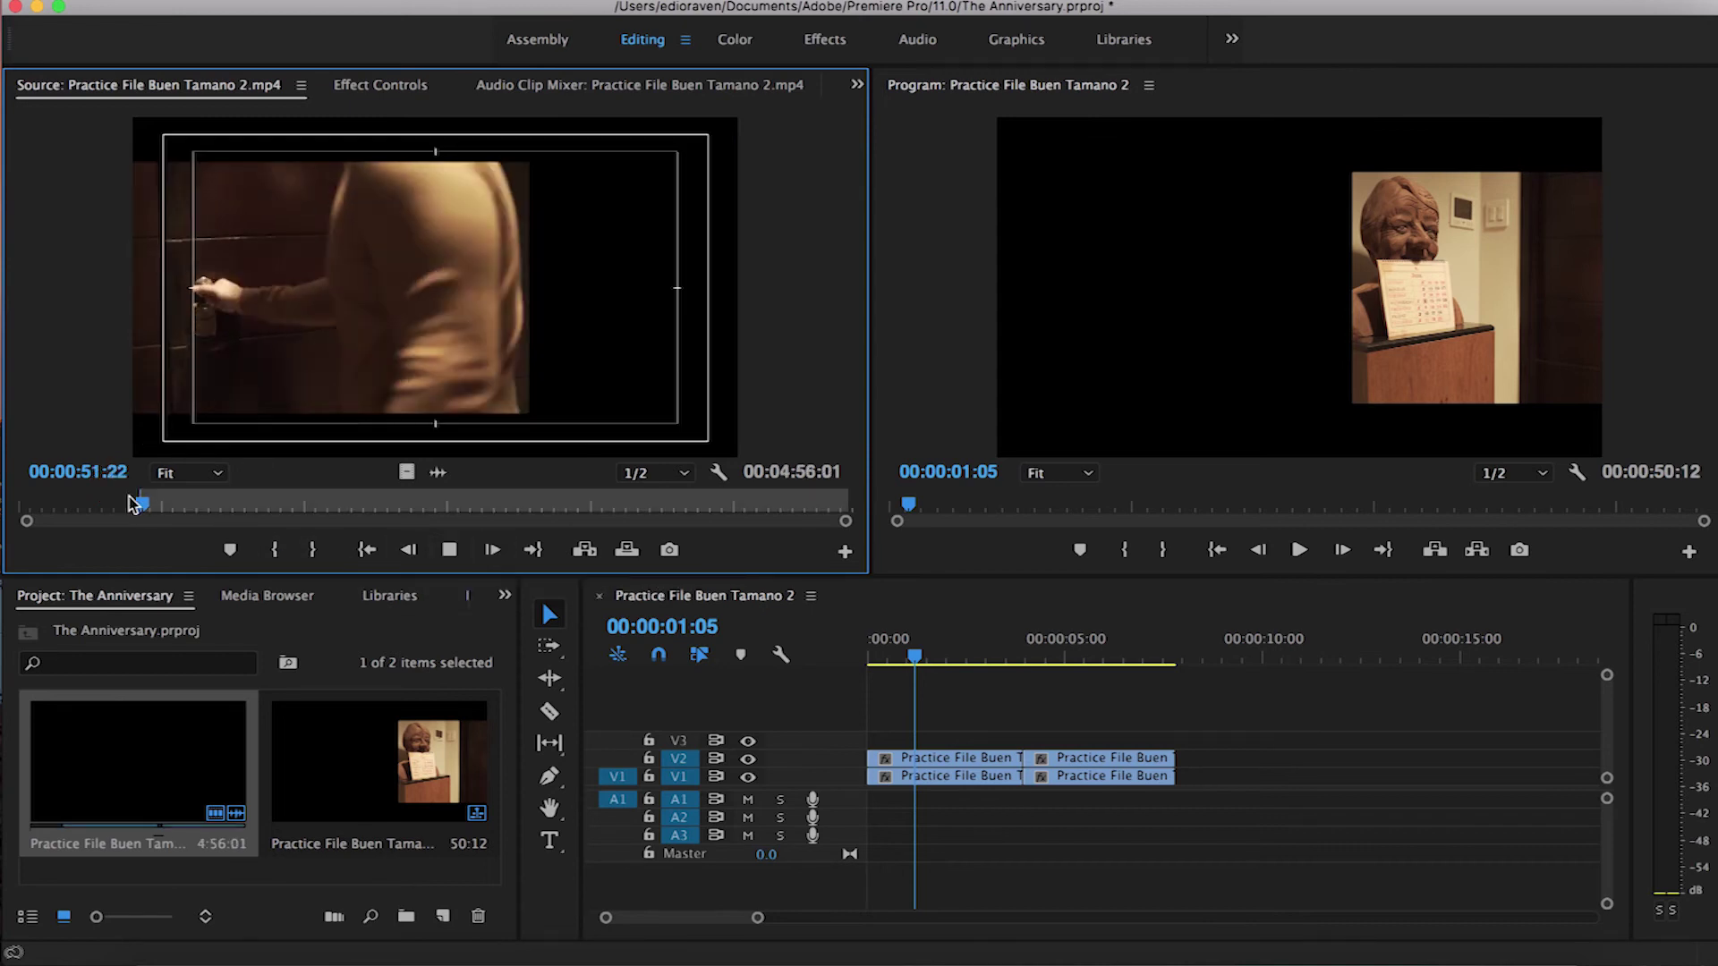
pyautogui.moveTo(138, 506); pyautogui.dragTo(199, 507)
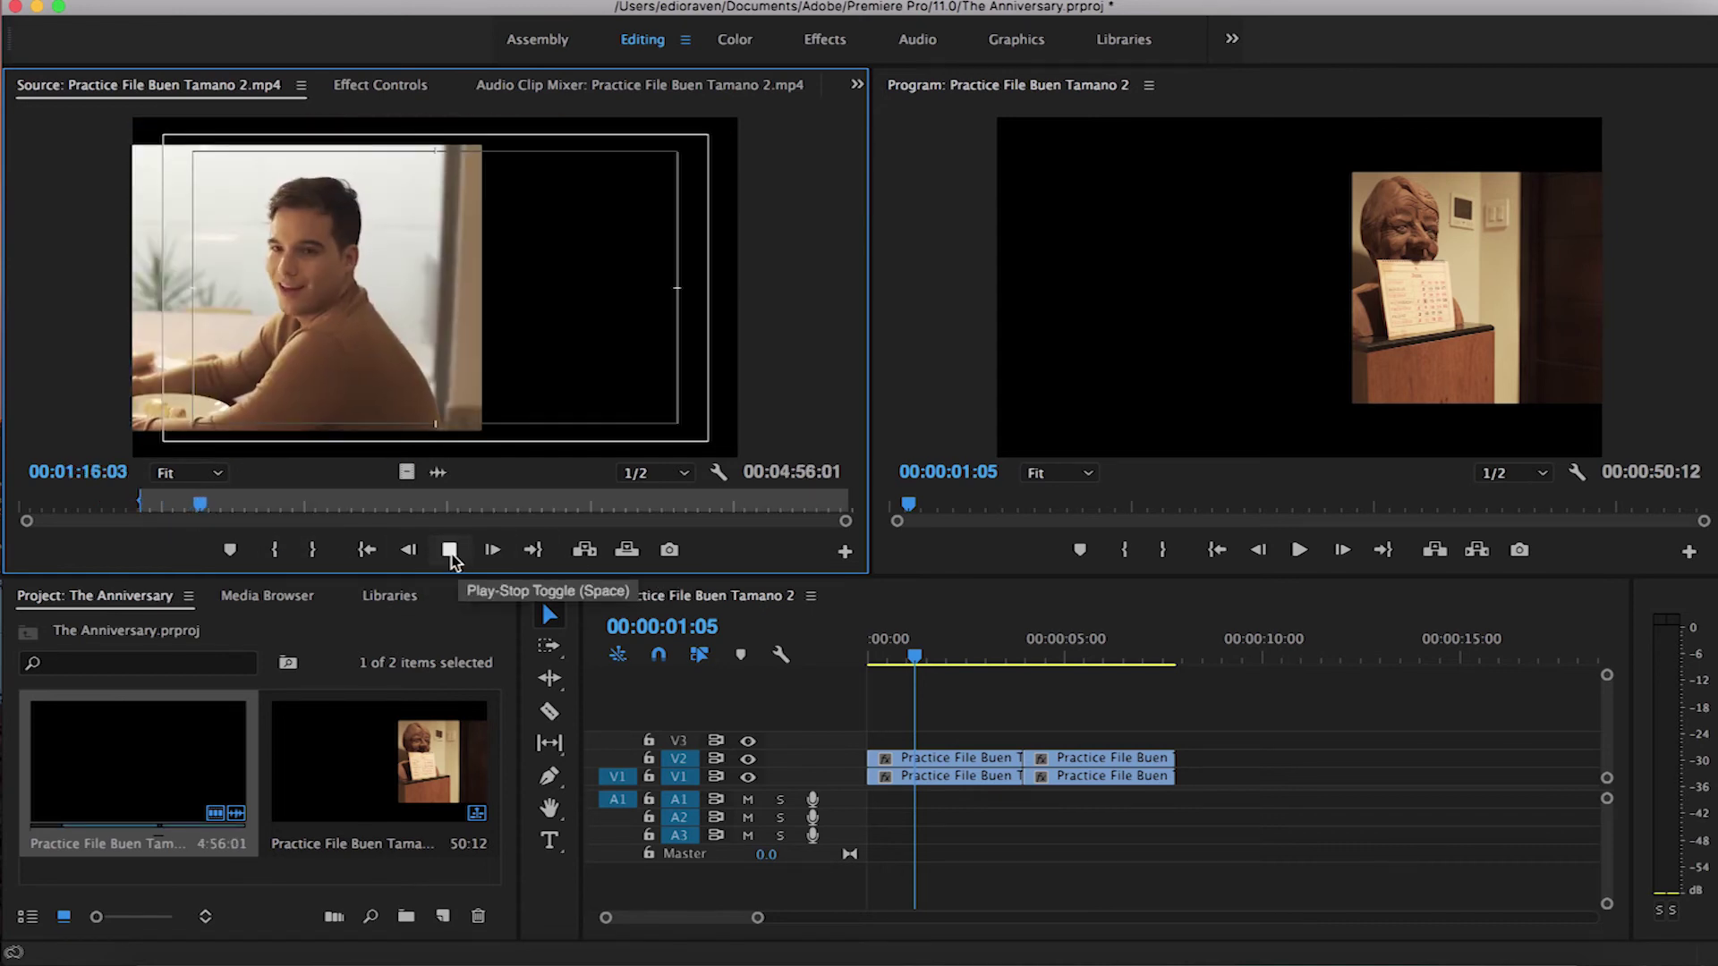
pyautogui.click(450, 552)
pyautogui.click(412, 552)
pyautogui.click(412, 552)
pyautogui.click(412, 552)
pyautogui.click(490, 552)
pyautogui.click(490, 552)
pyautogui.click(408, 552)
pyautogui.click(312, 550)
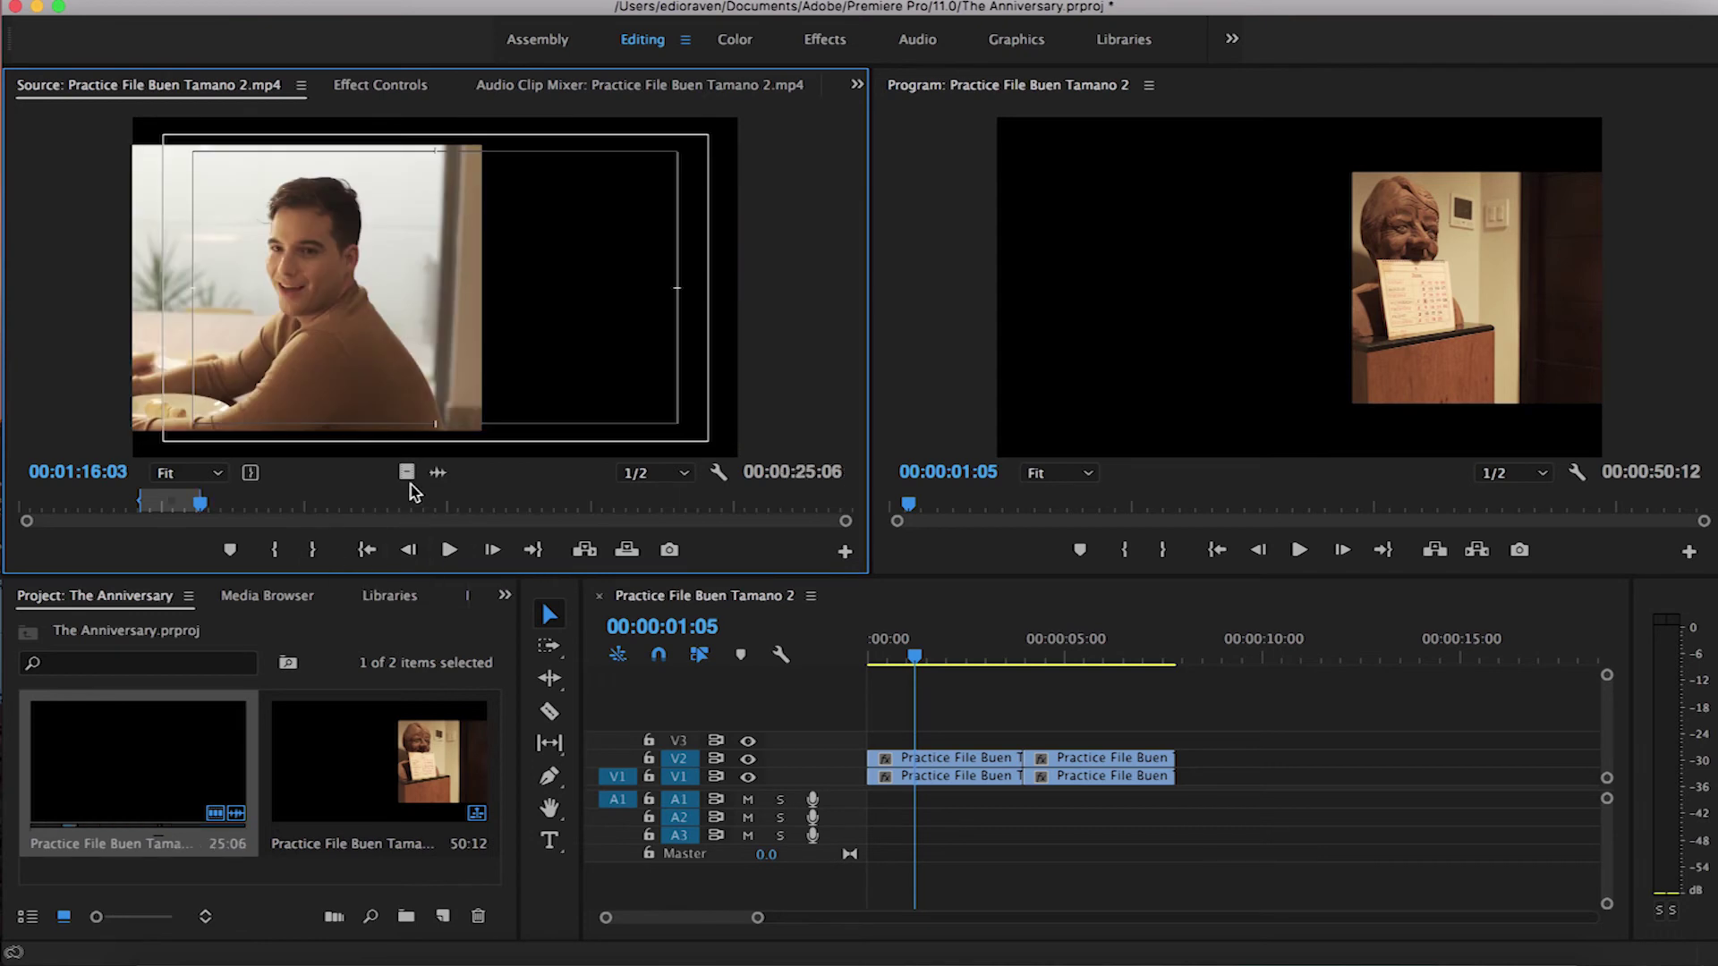
pyautogui.moveTo(406, 472); pyautogui.dragTo(1190, 777)
# Find the first frame of the Video 6 shot in the source clip and mark the In point there
pyautogui.click(216, 507)
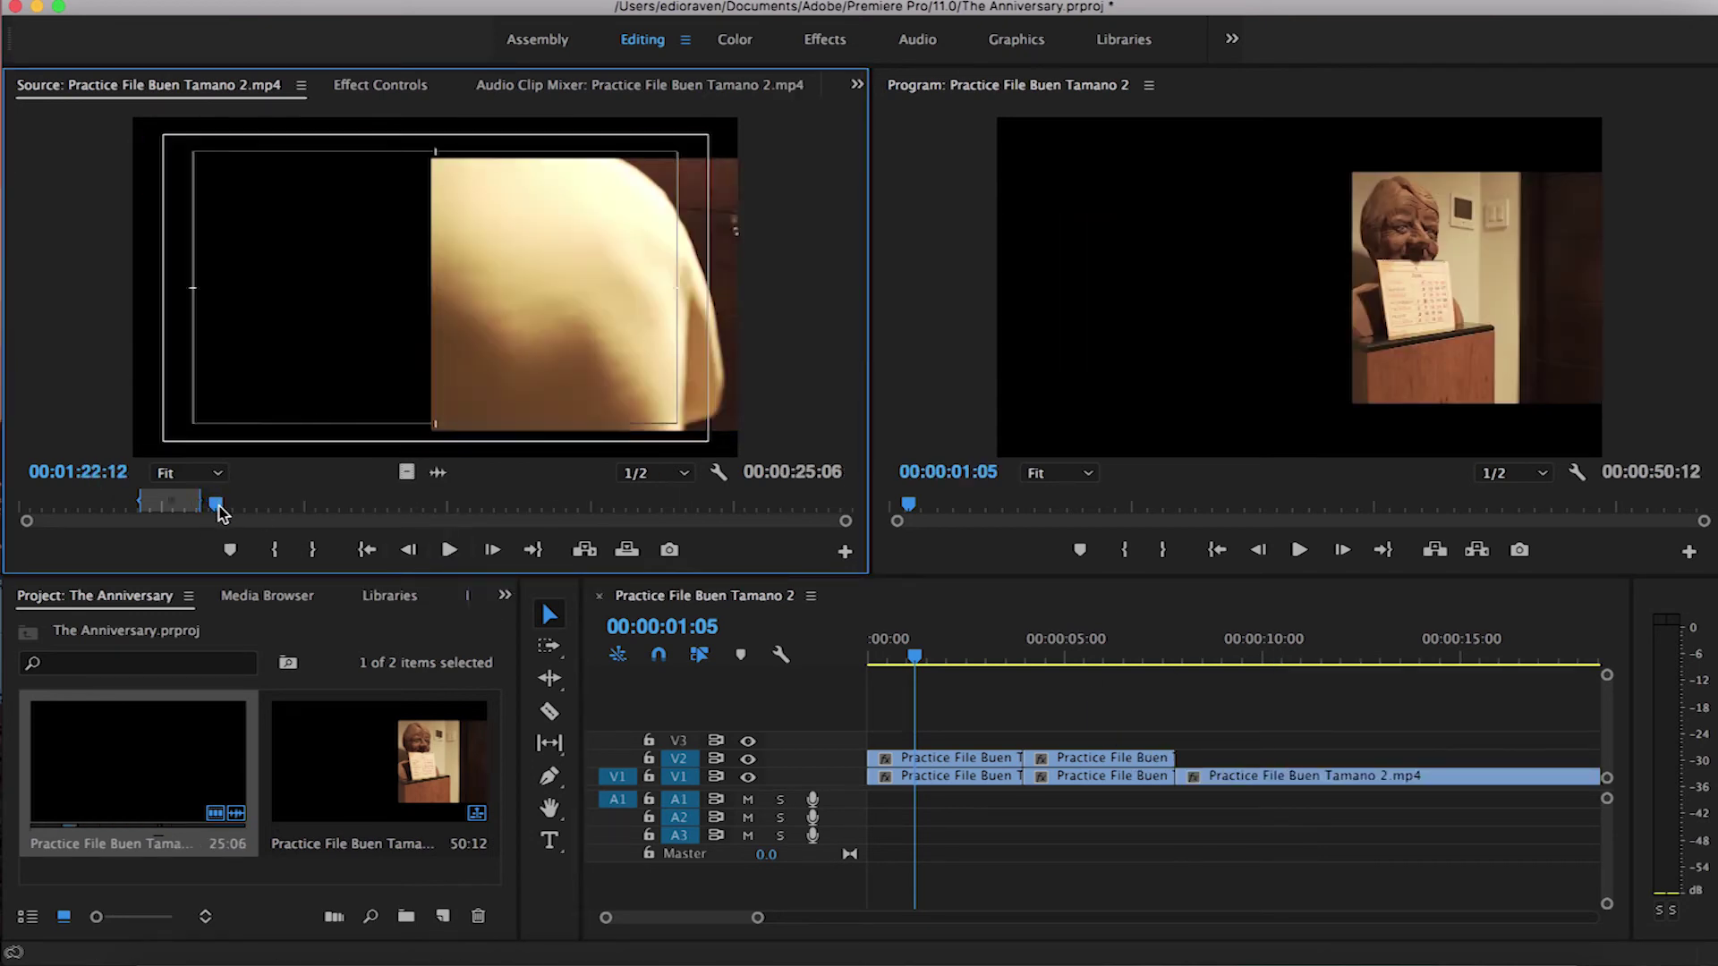
pyautogui.moveTo(217, 506); pyautogui.dragTo(211, 507)
pyautogui.click(449, 551)
pyautogui.click(449, 551)
pyautogui.click(411, 552)
pyautogui.click(411, 552)
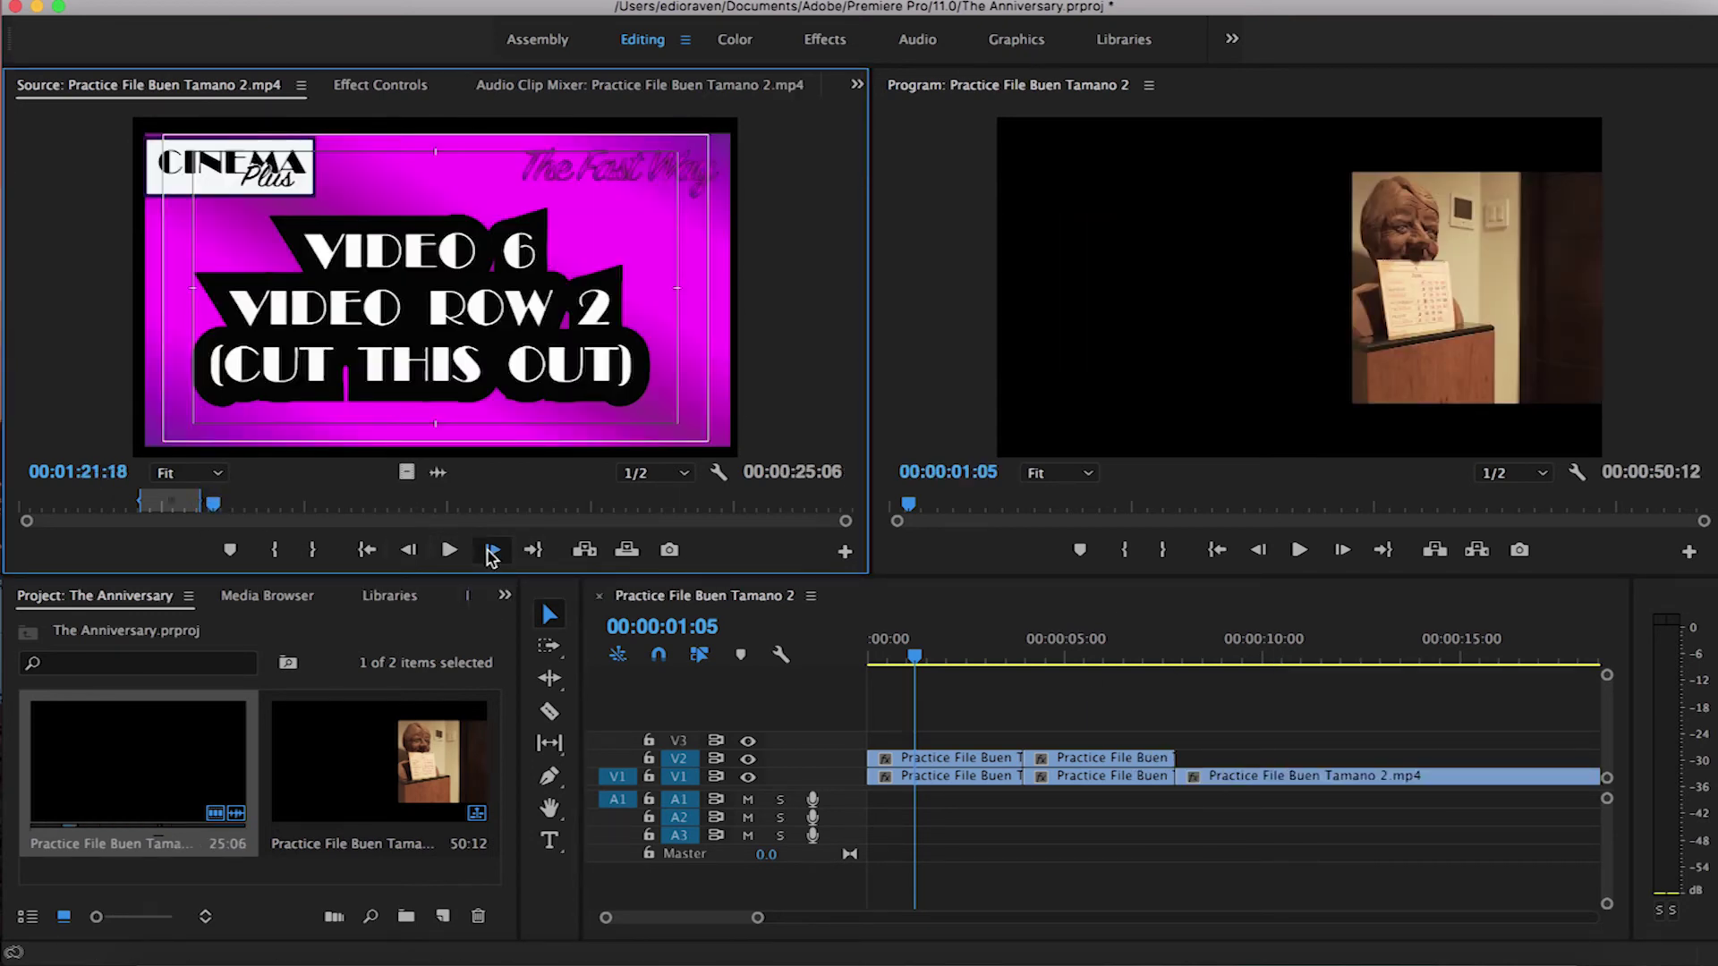
pyautogui.click(490, 551)
pyautogui.click(492, 551)
pyautogui.click(276, 551)
# Mark the Video 6 shot's Out point at 00:01:47:00 and place only its video on V2 after the Video 4 shot
pyautogui.moveTo(216, 505); pyautogui.dragTo(274, 510)
pyautogui.click(450, 551)
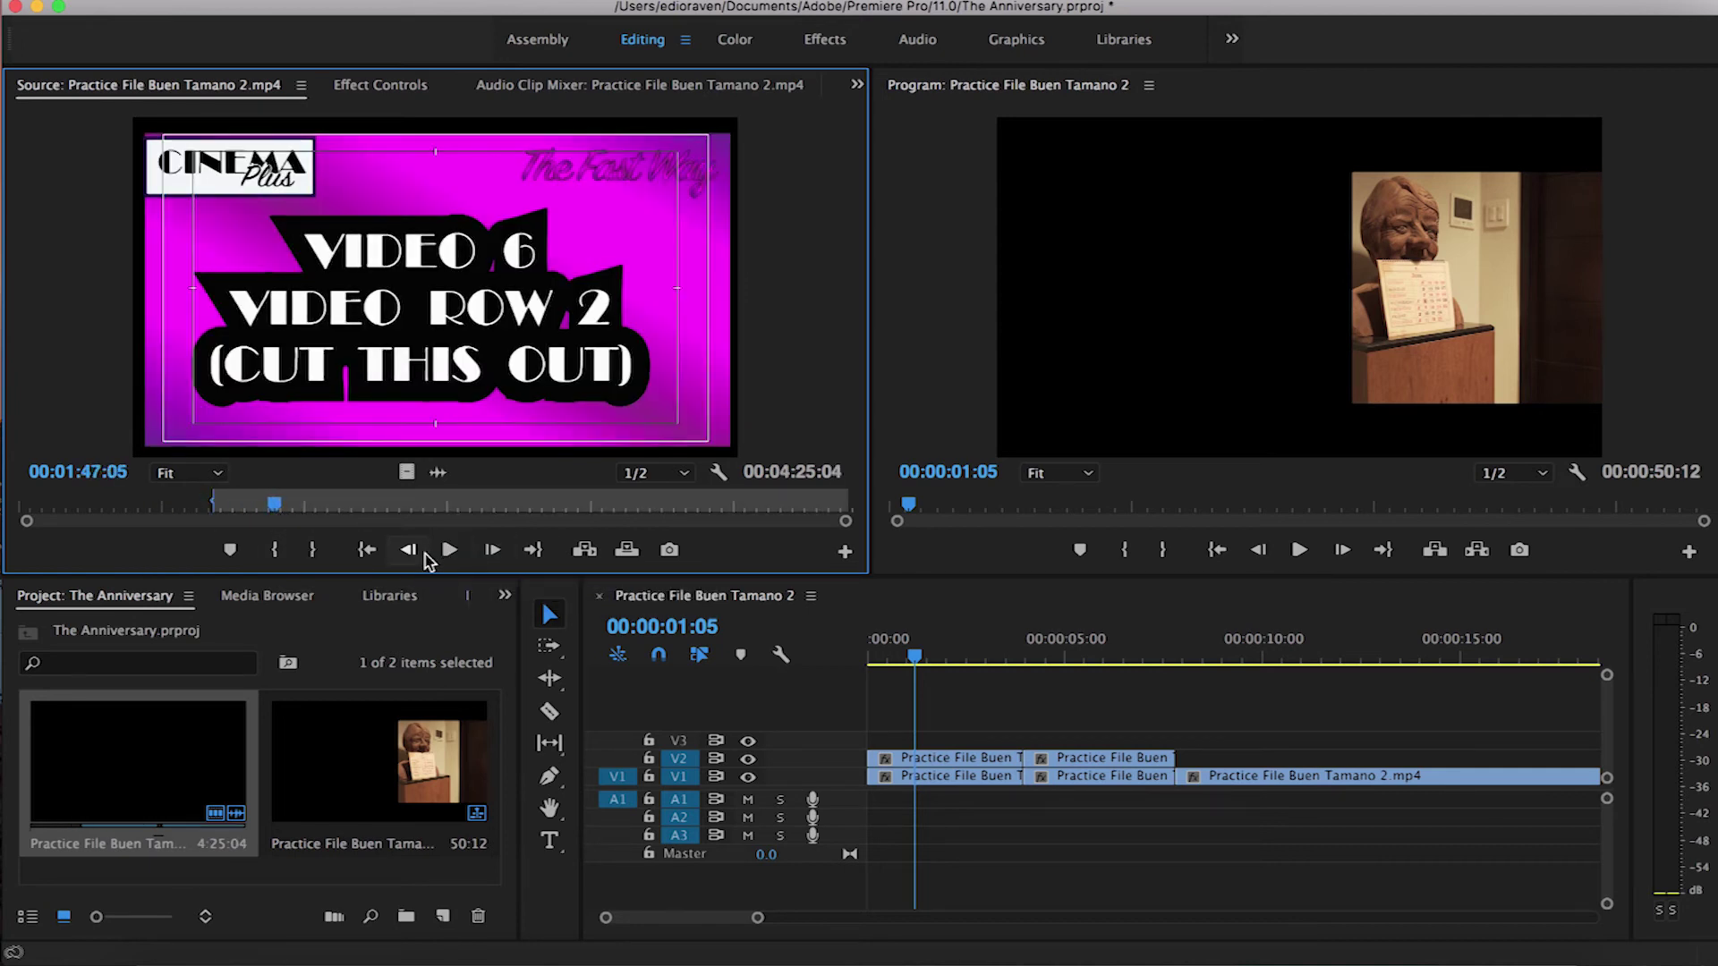
pyautogui.click(414, 551)
pyautogui.click(414, 551)
pyautogui.click(489, 551)
pyautogui.click(489, 551)
pyautogui.click(411, 551)
pyautogui.click(312, 551)
pyautogui.moveTo(407, 472); pyautogui.dragTo(1177, 756)
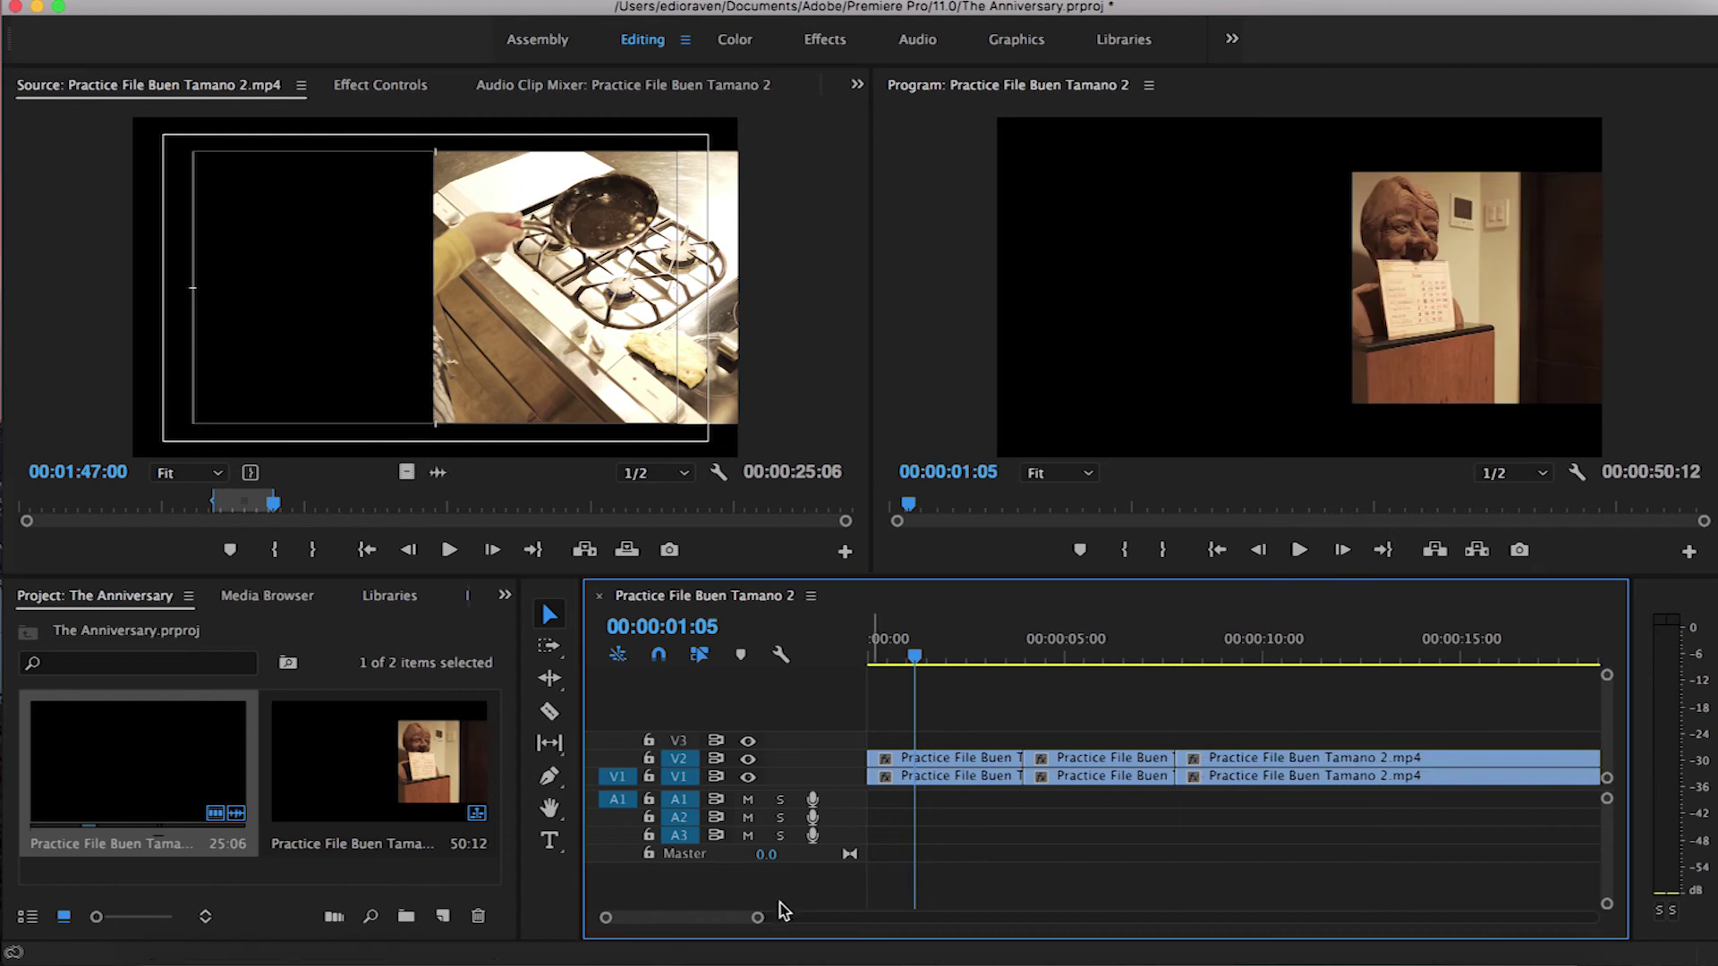
# Park the sequence playhead at 00:00:33:24, past the placed clips, and mark the Video 7 shot's source In point at 00:01:53:11
pyautogui.moveTo(758, 917); pyautogui.dragTo(838, 935)
pyautogui.click(1208, 651)
pyautogui.click(449, 550)
pyautogui.moveTo(279, 507); pyautogui.dragTo(290, 508)
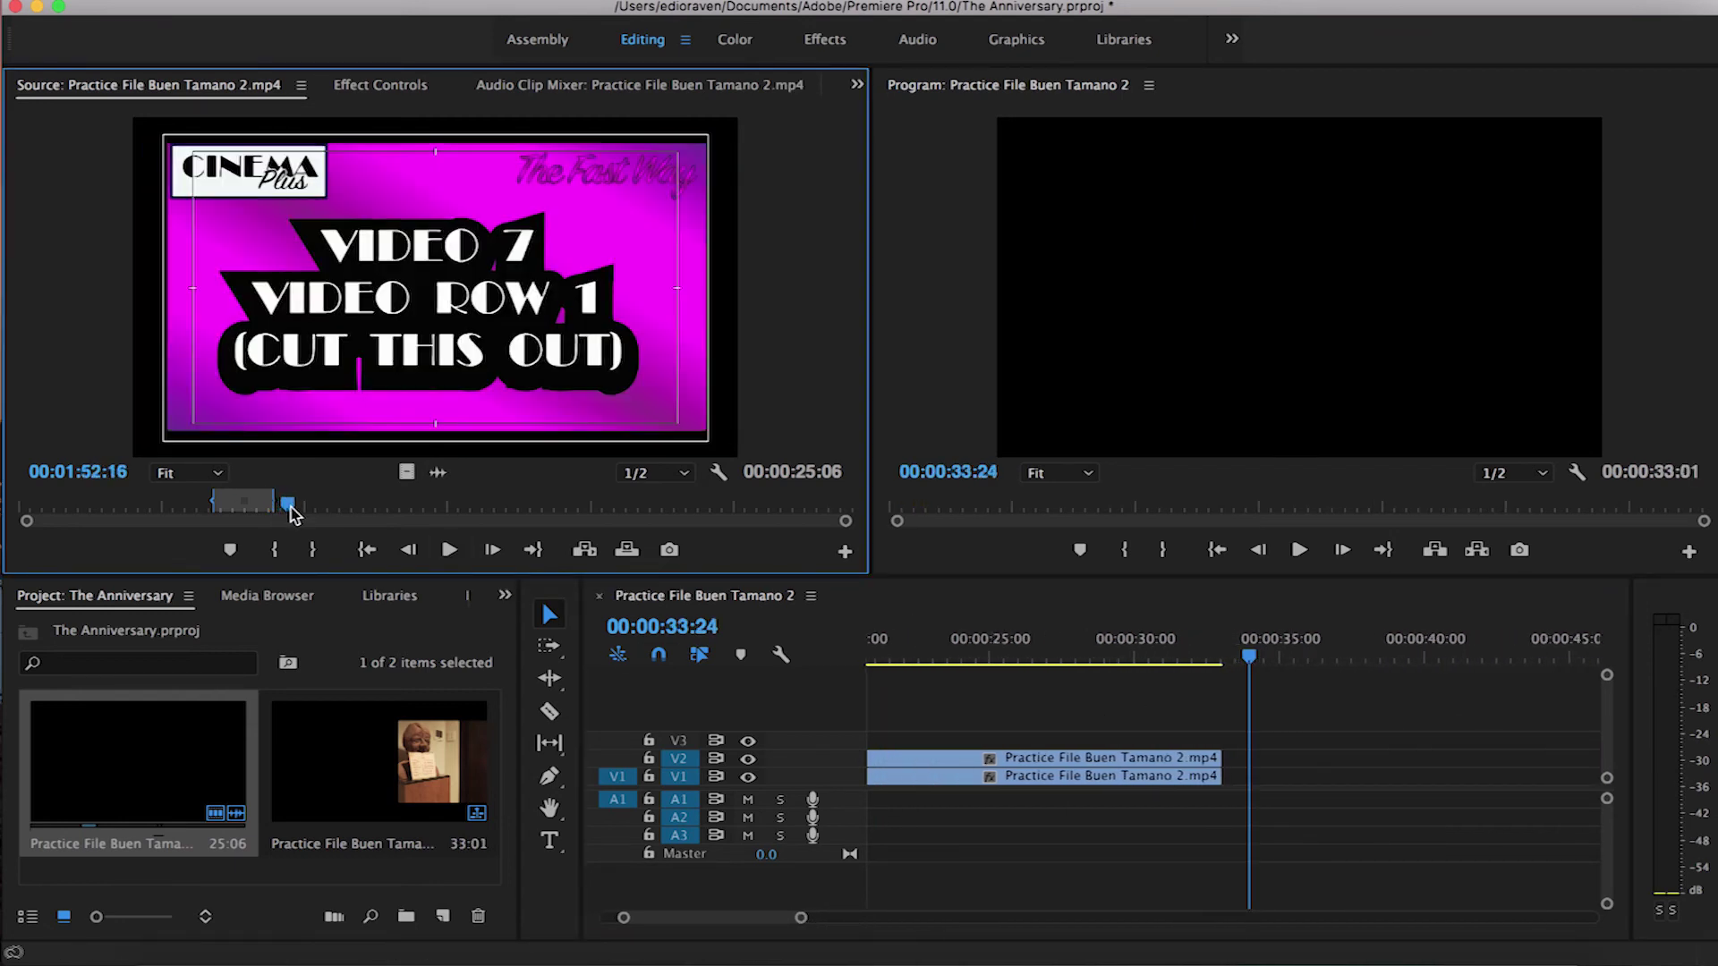
pyautogui.click(409, 549)
pyautogui.click(492, 550)
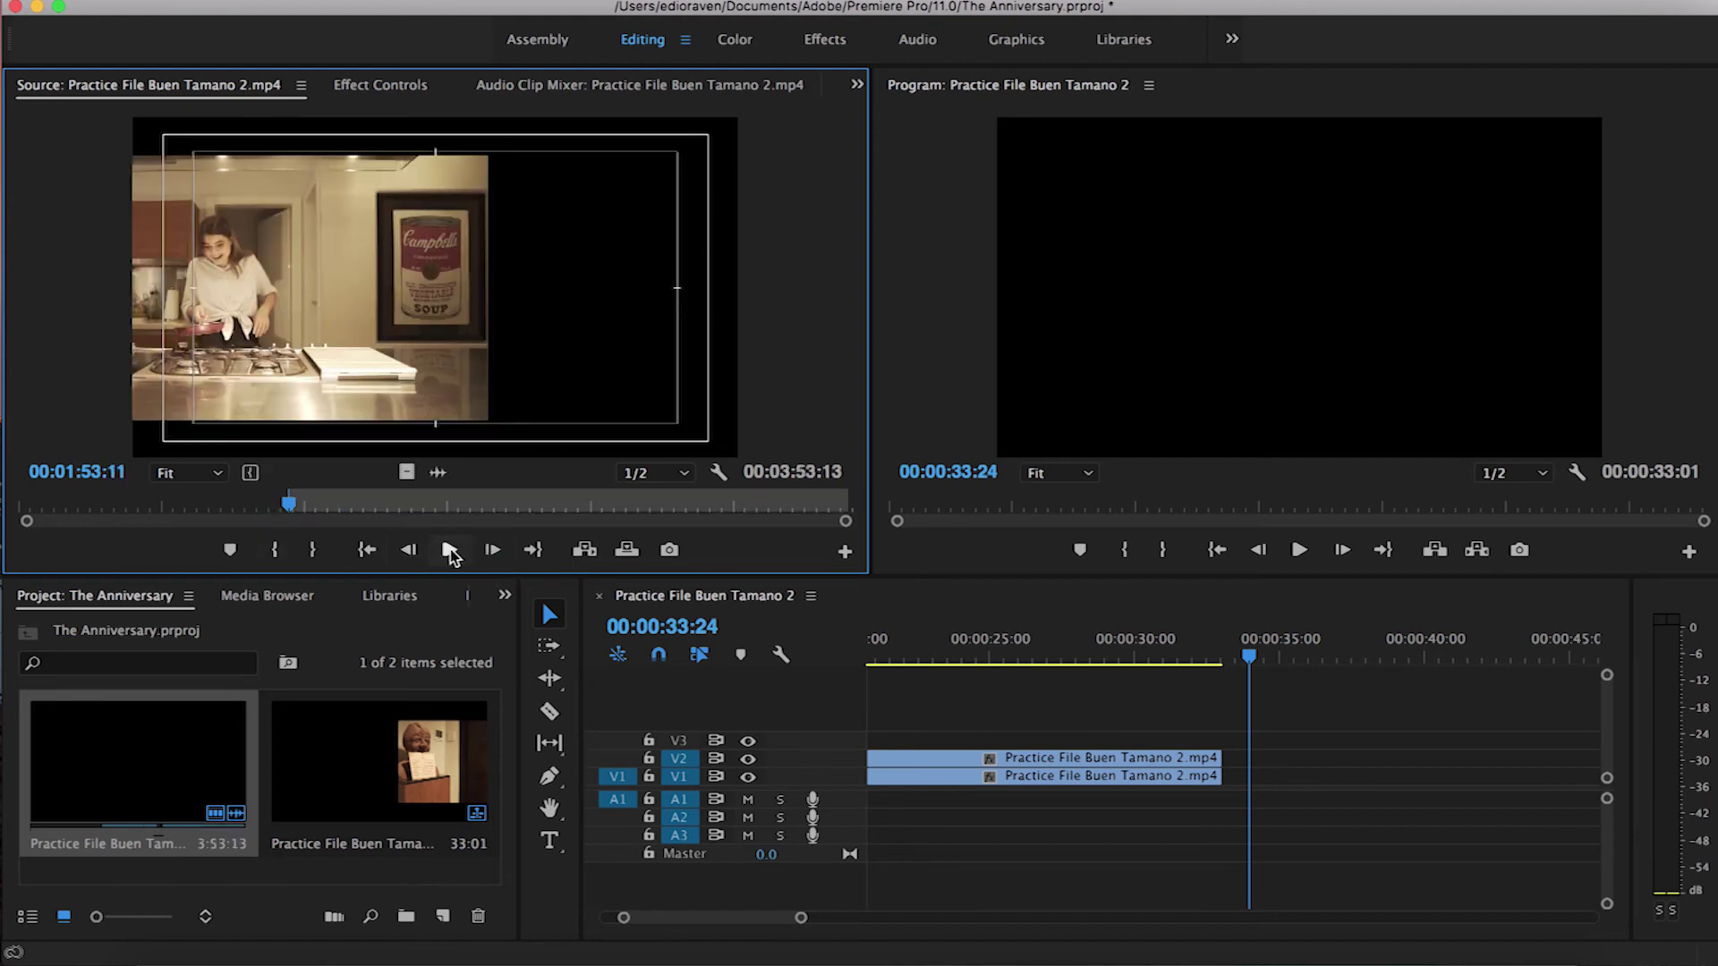
# Mark the source Out point at the last frame of the Video 7 shot and place only its video on V1 after the Video 5 shot
pyautogui.click(449, 550)
pyautogui.click(412, 550)
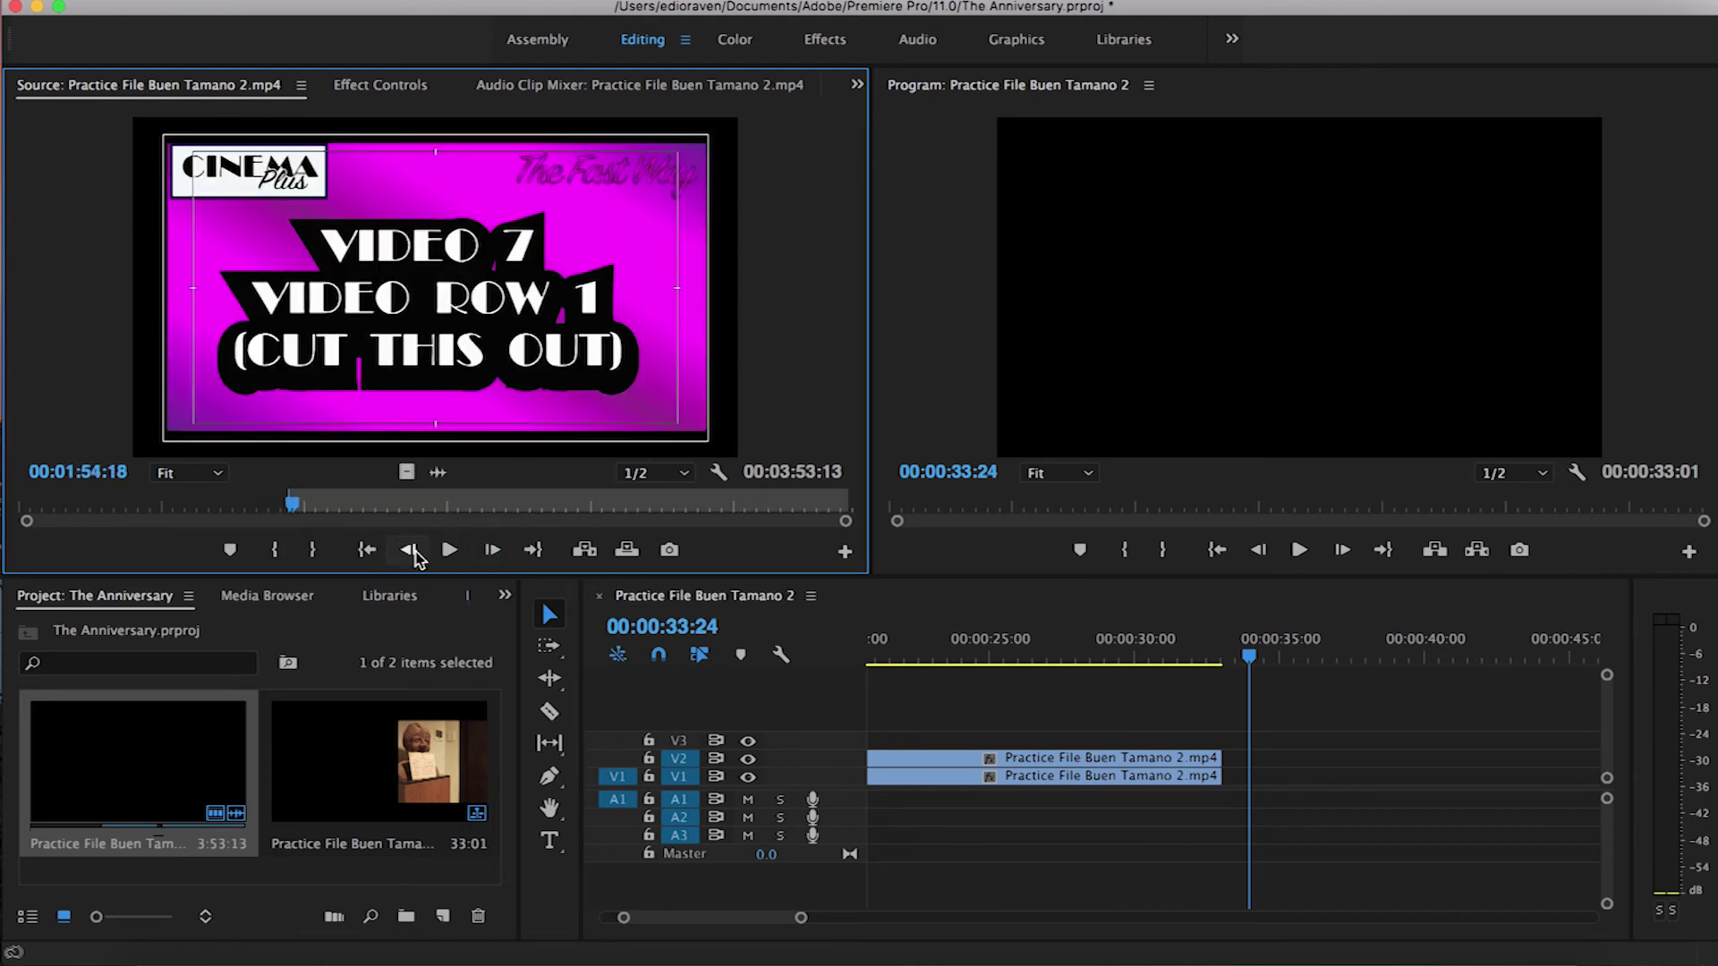
pyautogui.click(415, 550)
pyautogui.click(480, 555)
pyautogui.moveTo(1185, 778); pyautogui.dragTo(1225, 777)
# Find the first frame of the Video 8 shot in the source clip and mark the In point there
pyautogui.press('space')
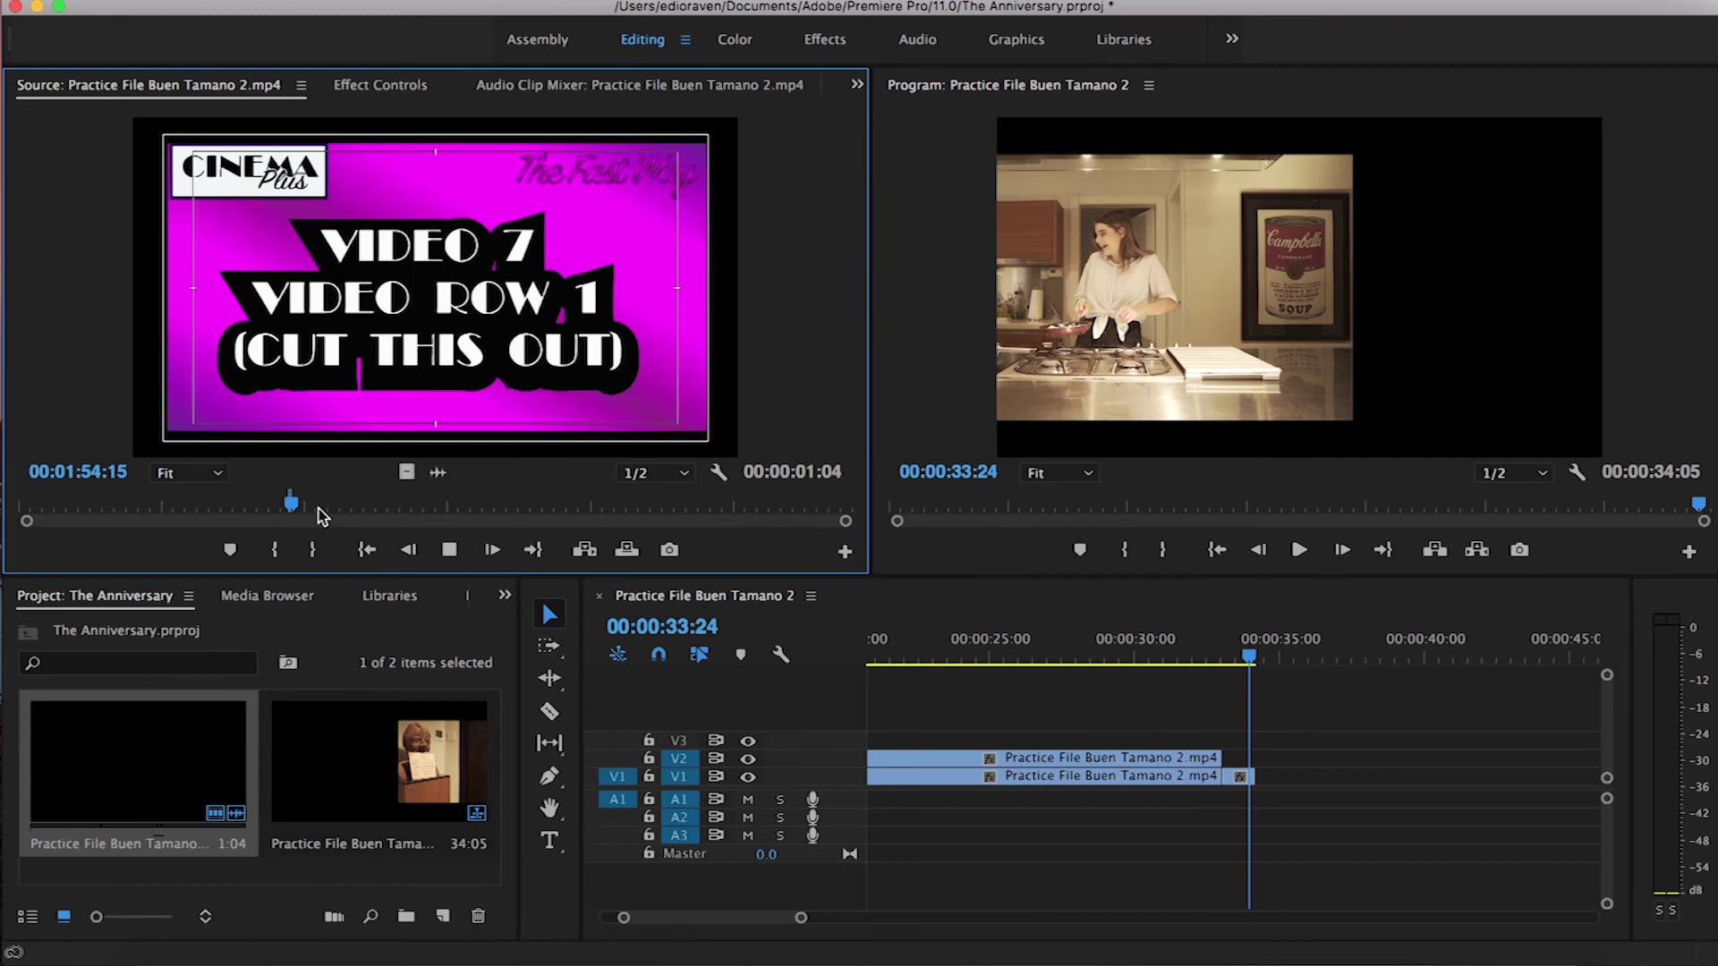
pyautogui.click(408, 552)
pyautogui.click(492, 551)
# Mark the Video 8 shot's Out point at 00:02:00:08 and place only its video on V2 after the Video 6 shot
pyautogui.click(449, 552)
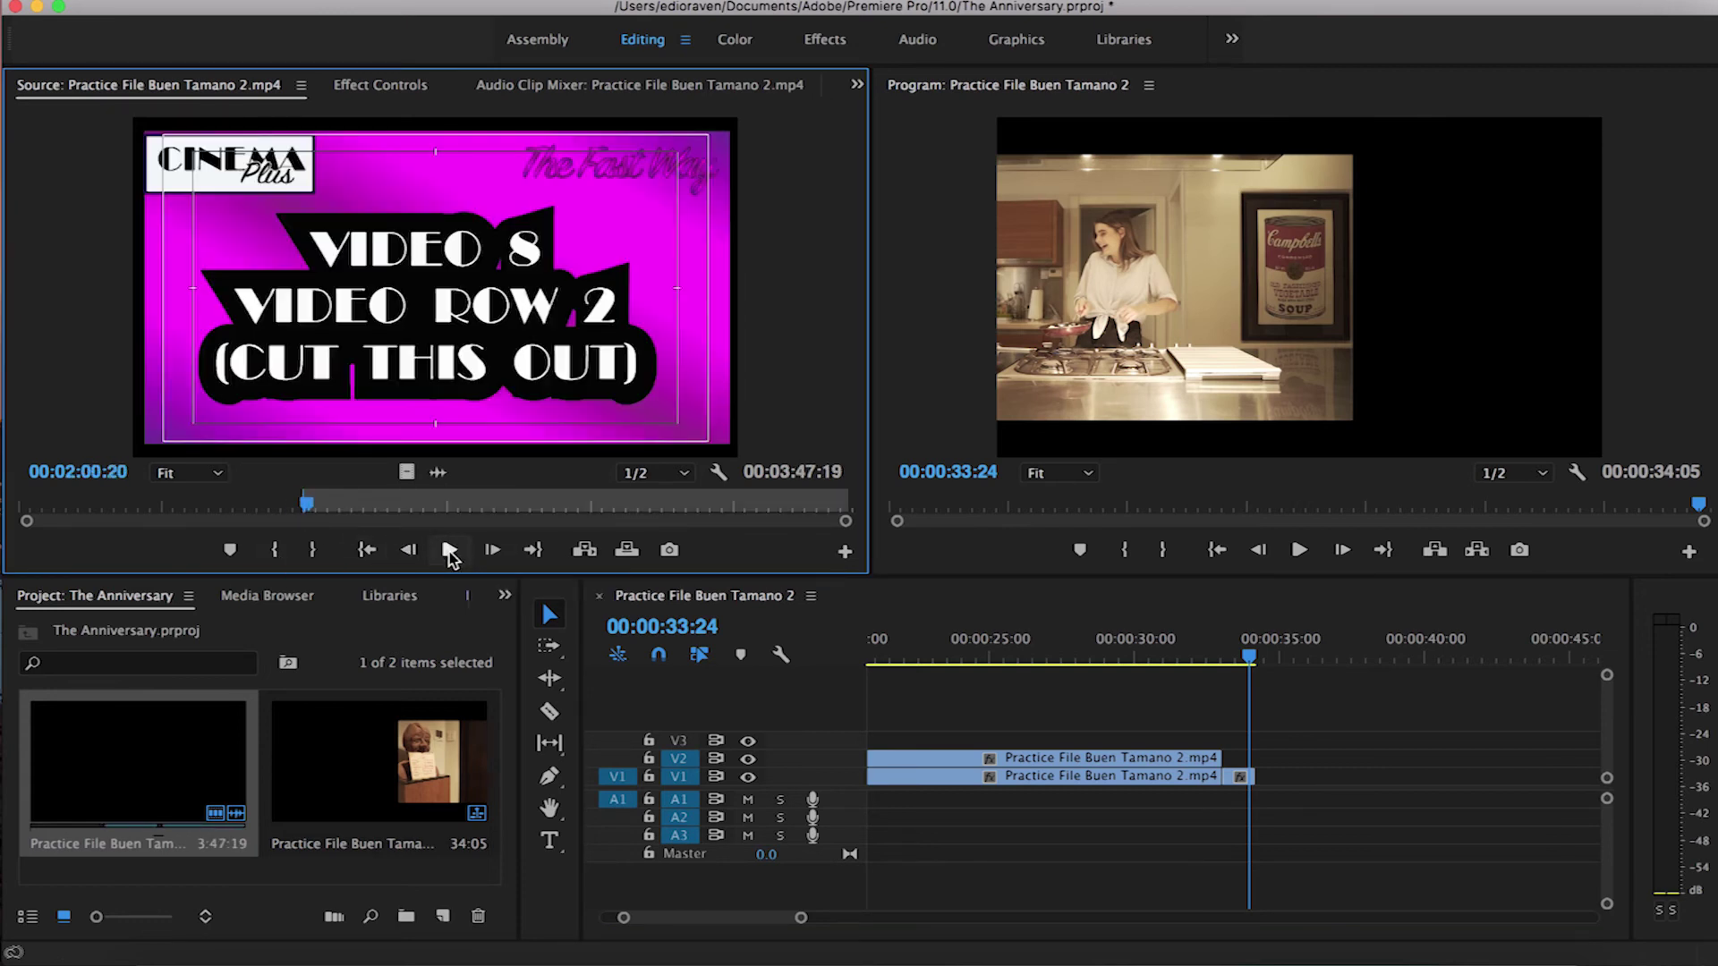
pyautogui.click(407, 552)
pyautogui.click(491, 551)
pyautogui.click(406, 552)
pyautogui.press('o')
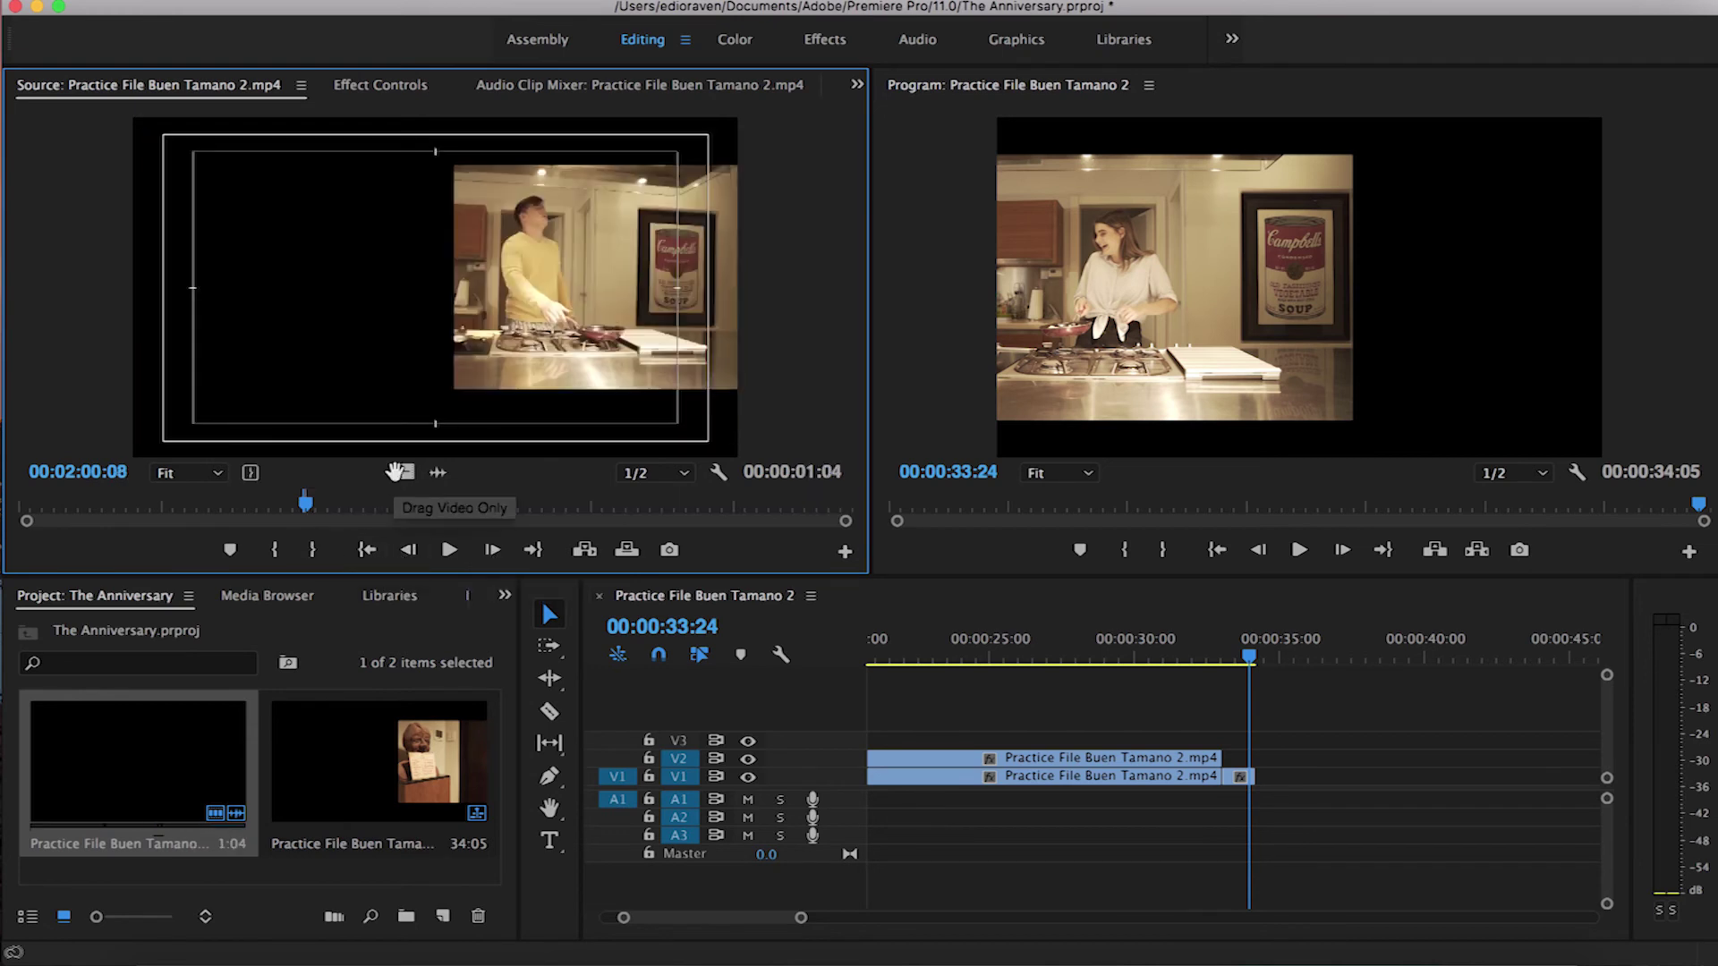
pyautogui.moveTo(406, 471); pyautogui.dragTo(1239, 756)
# Find the first frame of the Video 9 shot, just after its title card, and mark the source In point there
pyautogui.click(449, 549)
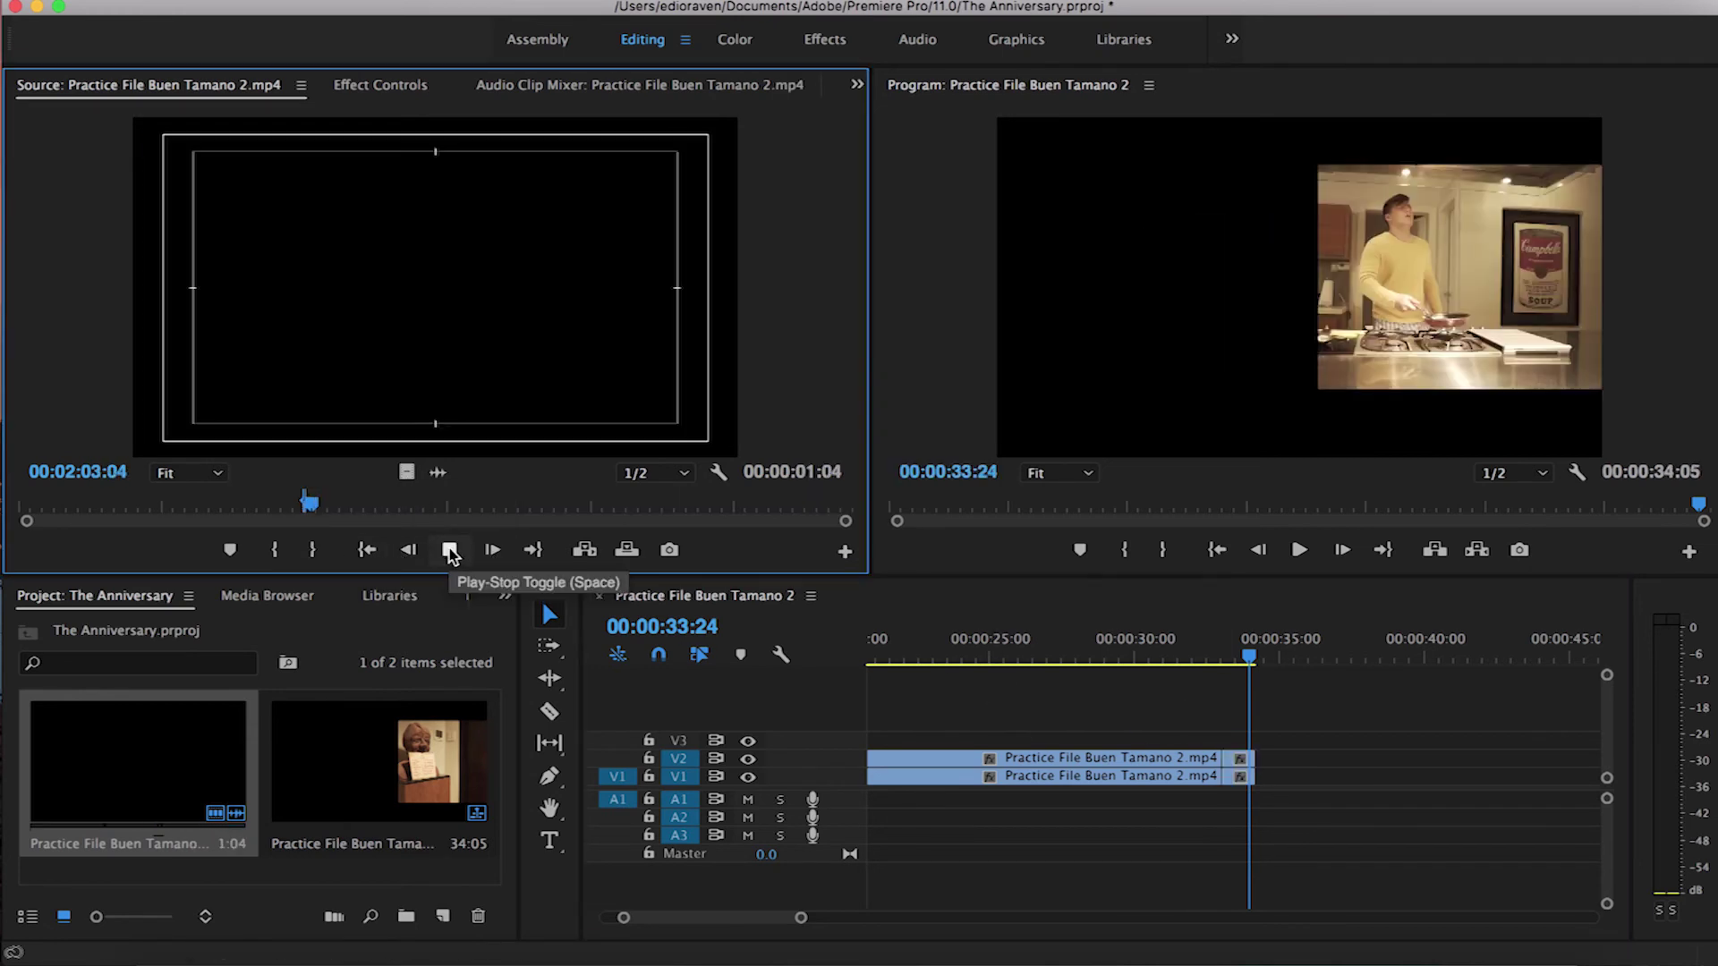
pyautogui.click(449, 551)
pyautogui.click(407, 552)
pyautogui.click(408, 553)
pyautogui.click(407, 552)
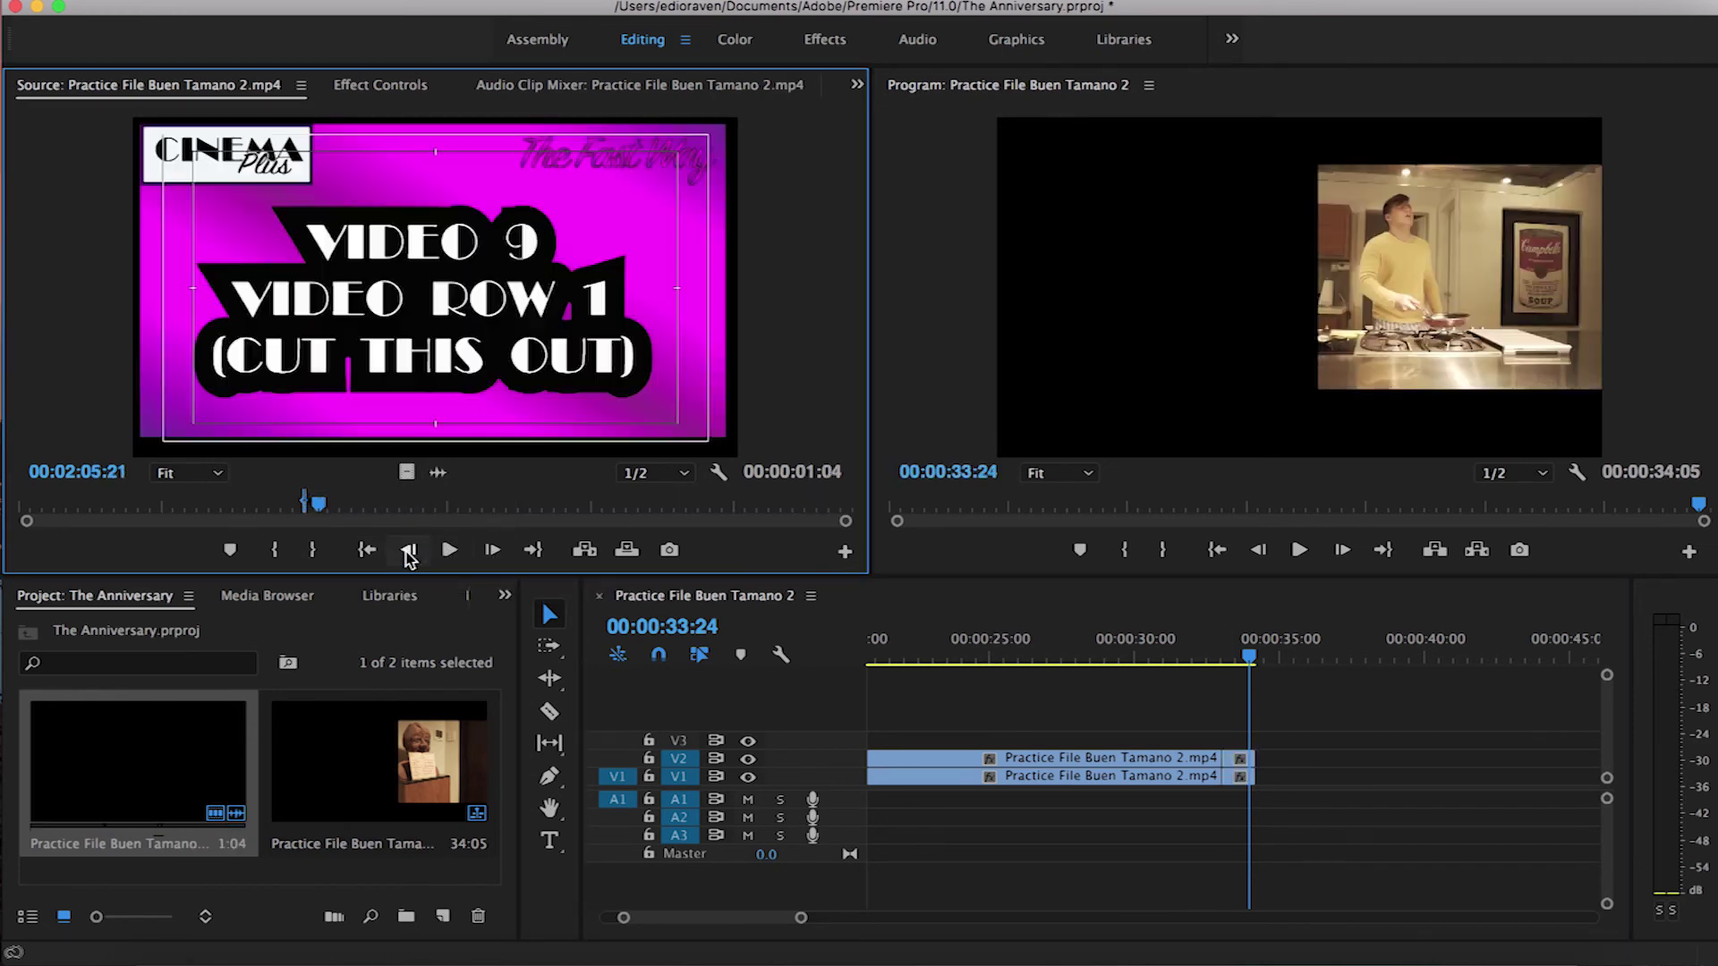
pyautogui.click(492, 550)
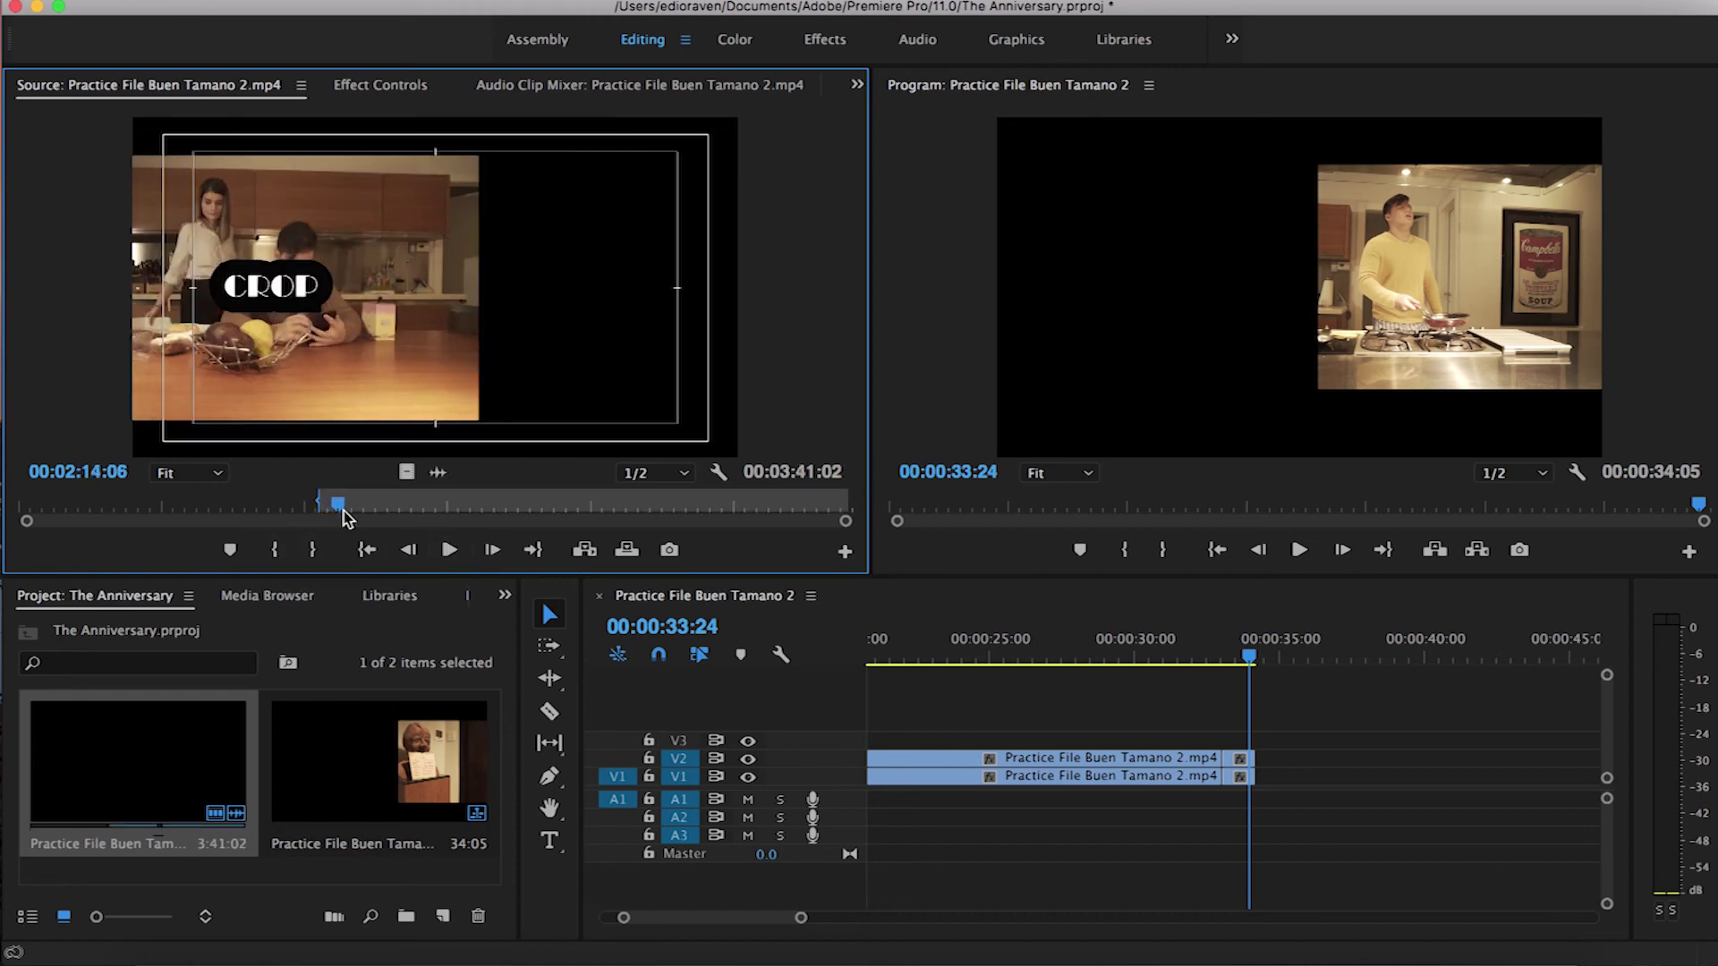
# Mark the source Out point at the end of the Video 9 shot and place only its video on V1 after the Video 7 shot
pyautogui.moveTo(343, 512)
pyautogui.mouseDown()
pyautogui.moveTo(1266, 789)
pyautogui.moveTo(362, 508)
pyautogui.mouseUp()
pyautogui.click(451, 552)
pyautogui.click(449, 551)
pyautogui.click(410, 552)
pyautogui.click(394, 555)
pyautogui.press('o')
# Find the first frame of the Video 10 shot in the source clip and mark the In point there
pyautogui.click(451, 552)
pyautogui.click(409, 553)
pyautogui.click(409, 554)
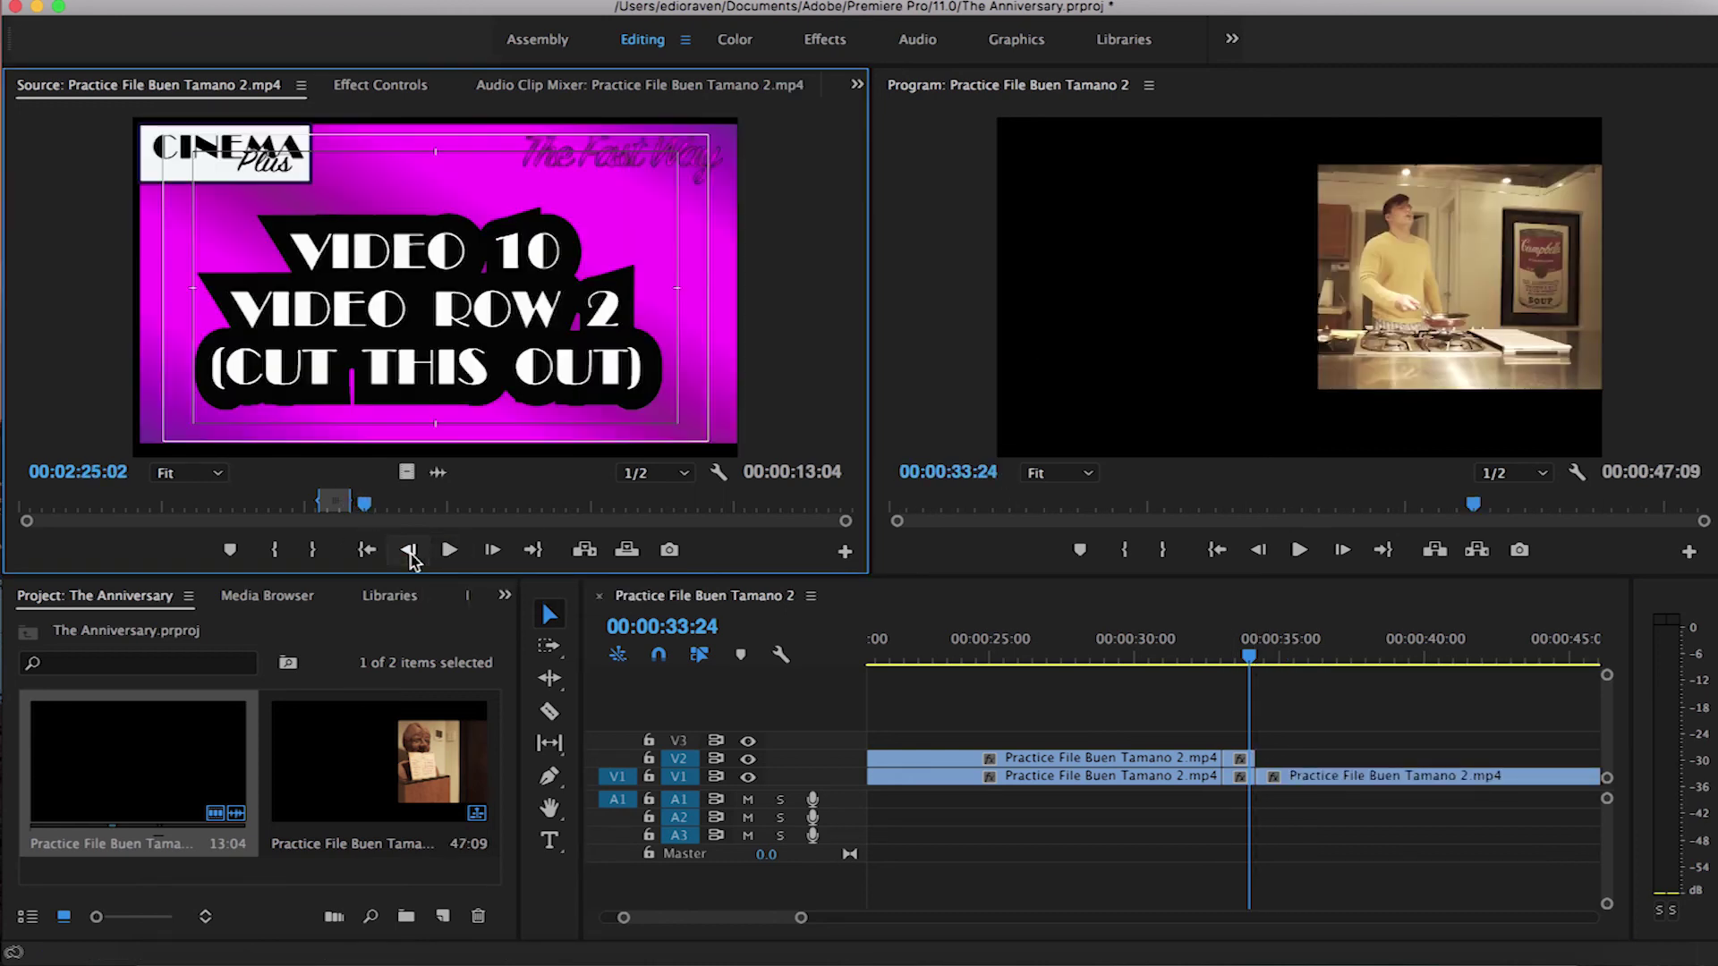
pyautogui.click(492, 552)
pyautogui.click(492, 551)
# Mark the source Out point at the end of the Video 10 shot and place only its video on V2 after the Video 8 shot
pyautogui.moveTo(387, 509); pyautogui.dragTo(1260, 758)
pyautogui.click(449, 553)
pyautogui.click(449, 553)
pyautogui.click(409, 551)
pyautogui.click(492, 551)
pyautogui.click(492, 550)
pyautogui.click(409, 550)
pyautogui.click(316, 547)
# Mark the Video 11 shot's source In point at 00:02:39:05 and move the source playhead to 00:04:03:22, near the shot's end
pyautogui.click(449, 549)
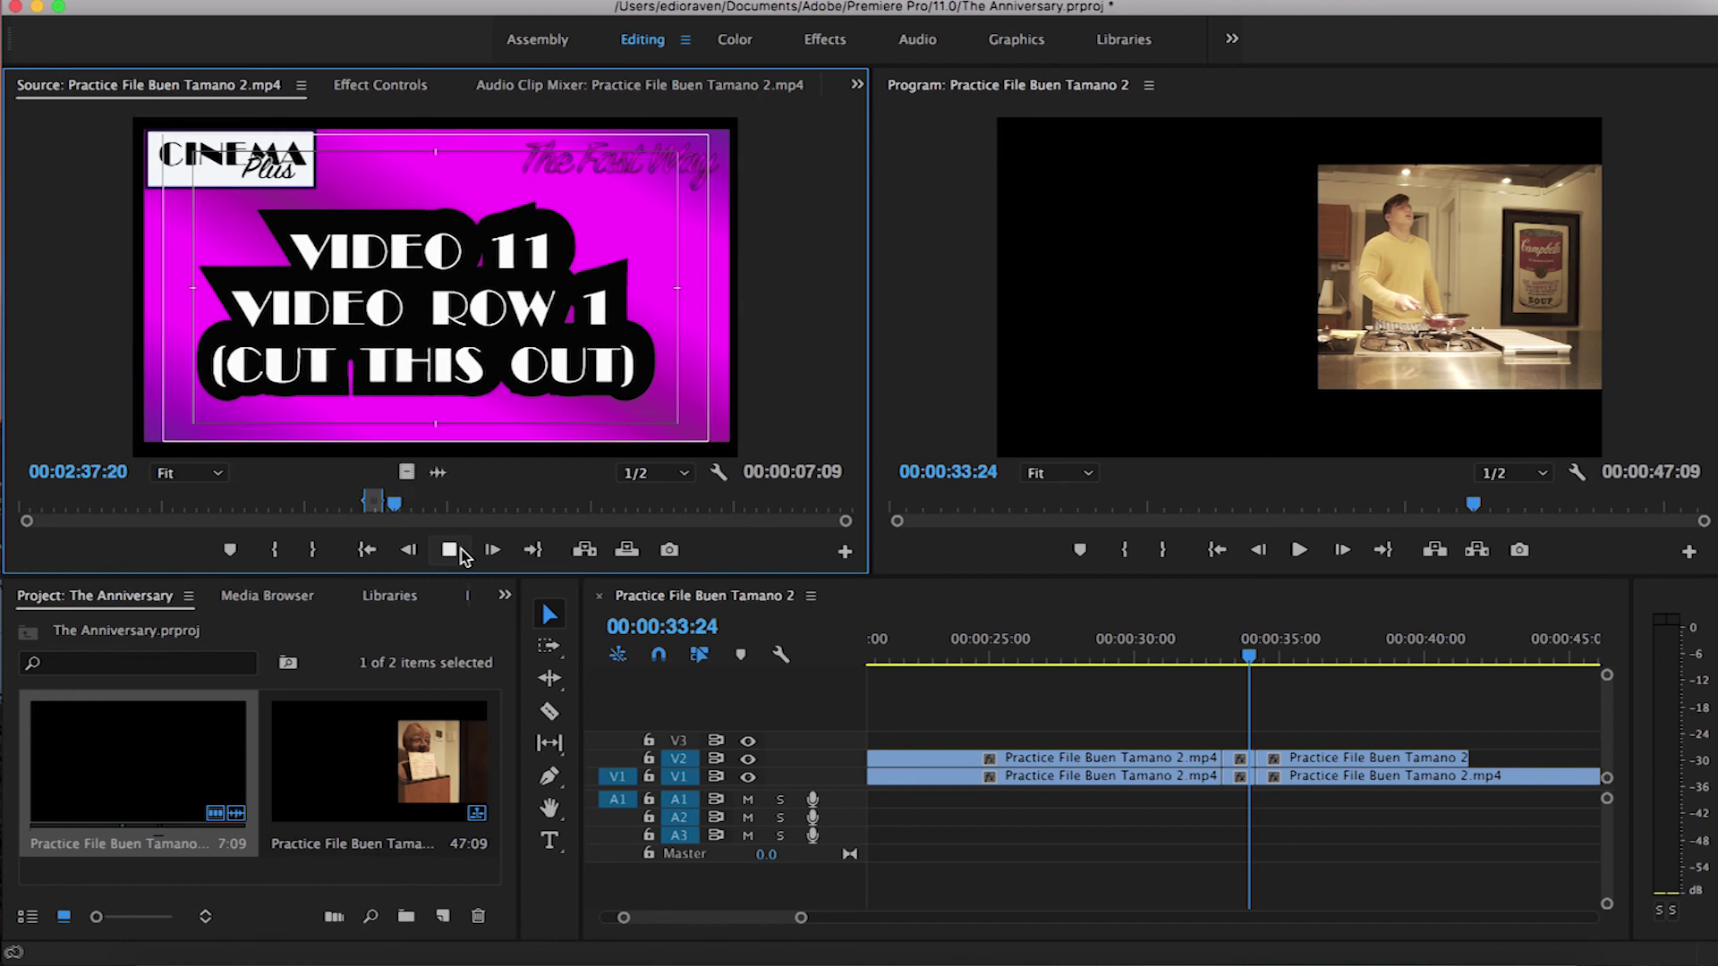
pyautogui.click(411, 549)
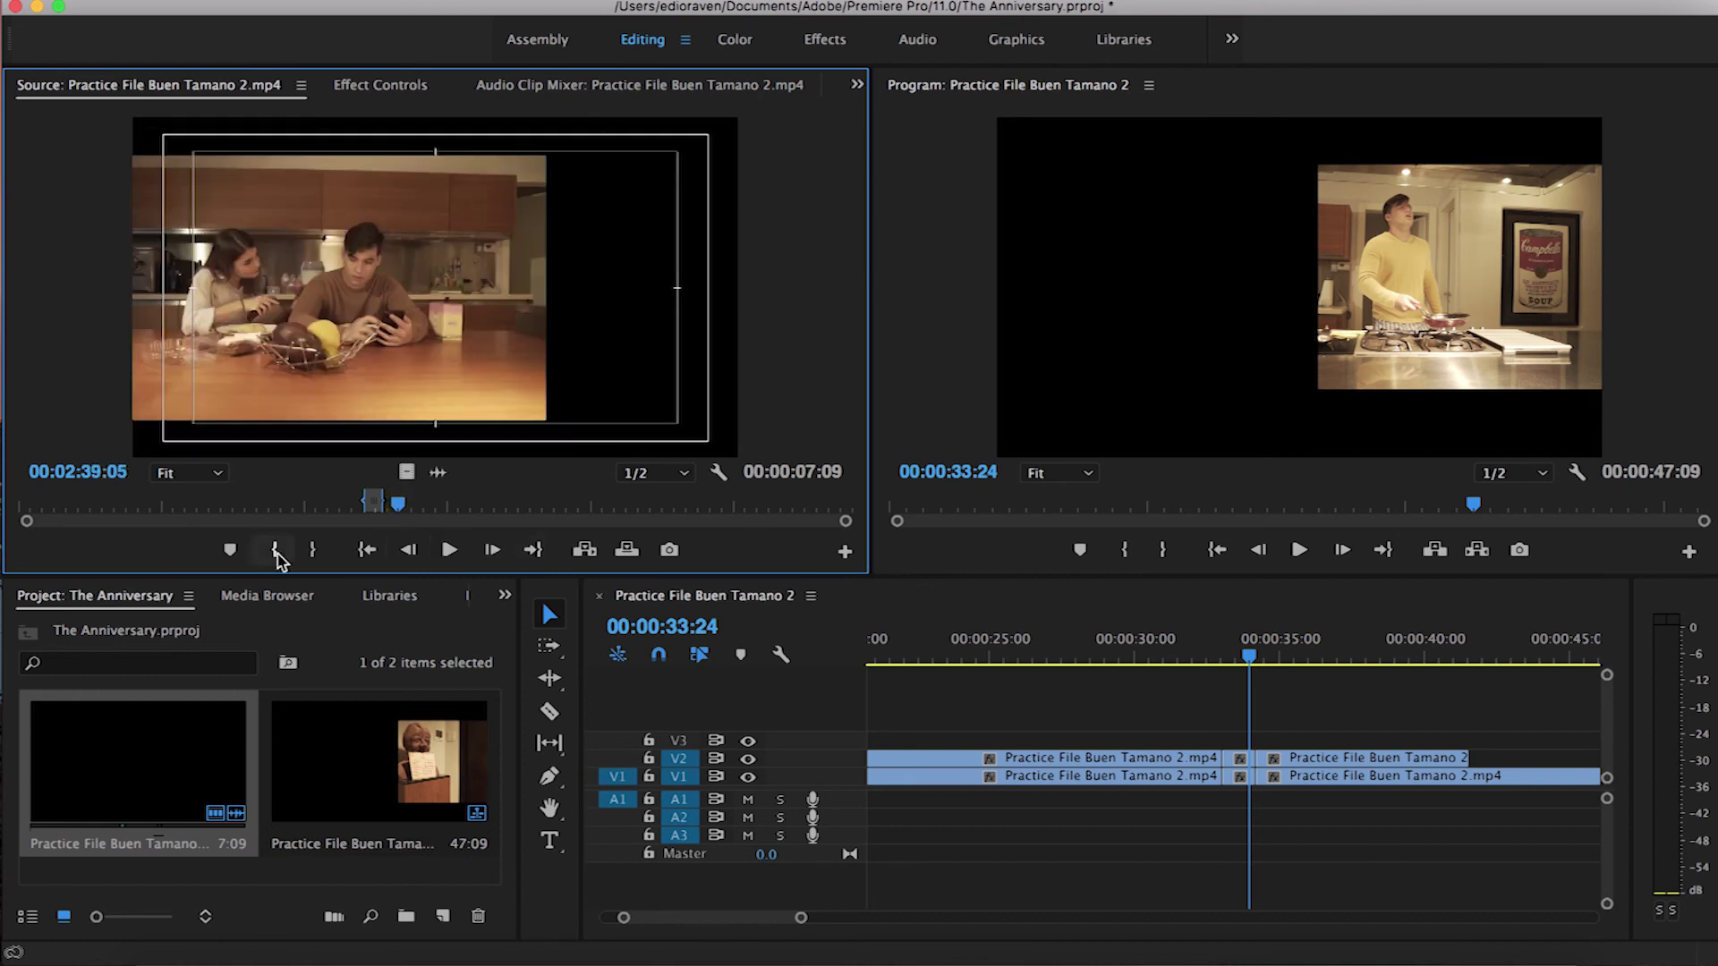
pyautogui.moveTo(408, 524); pyautogui.dragTo(601, 537)
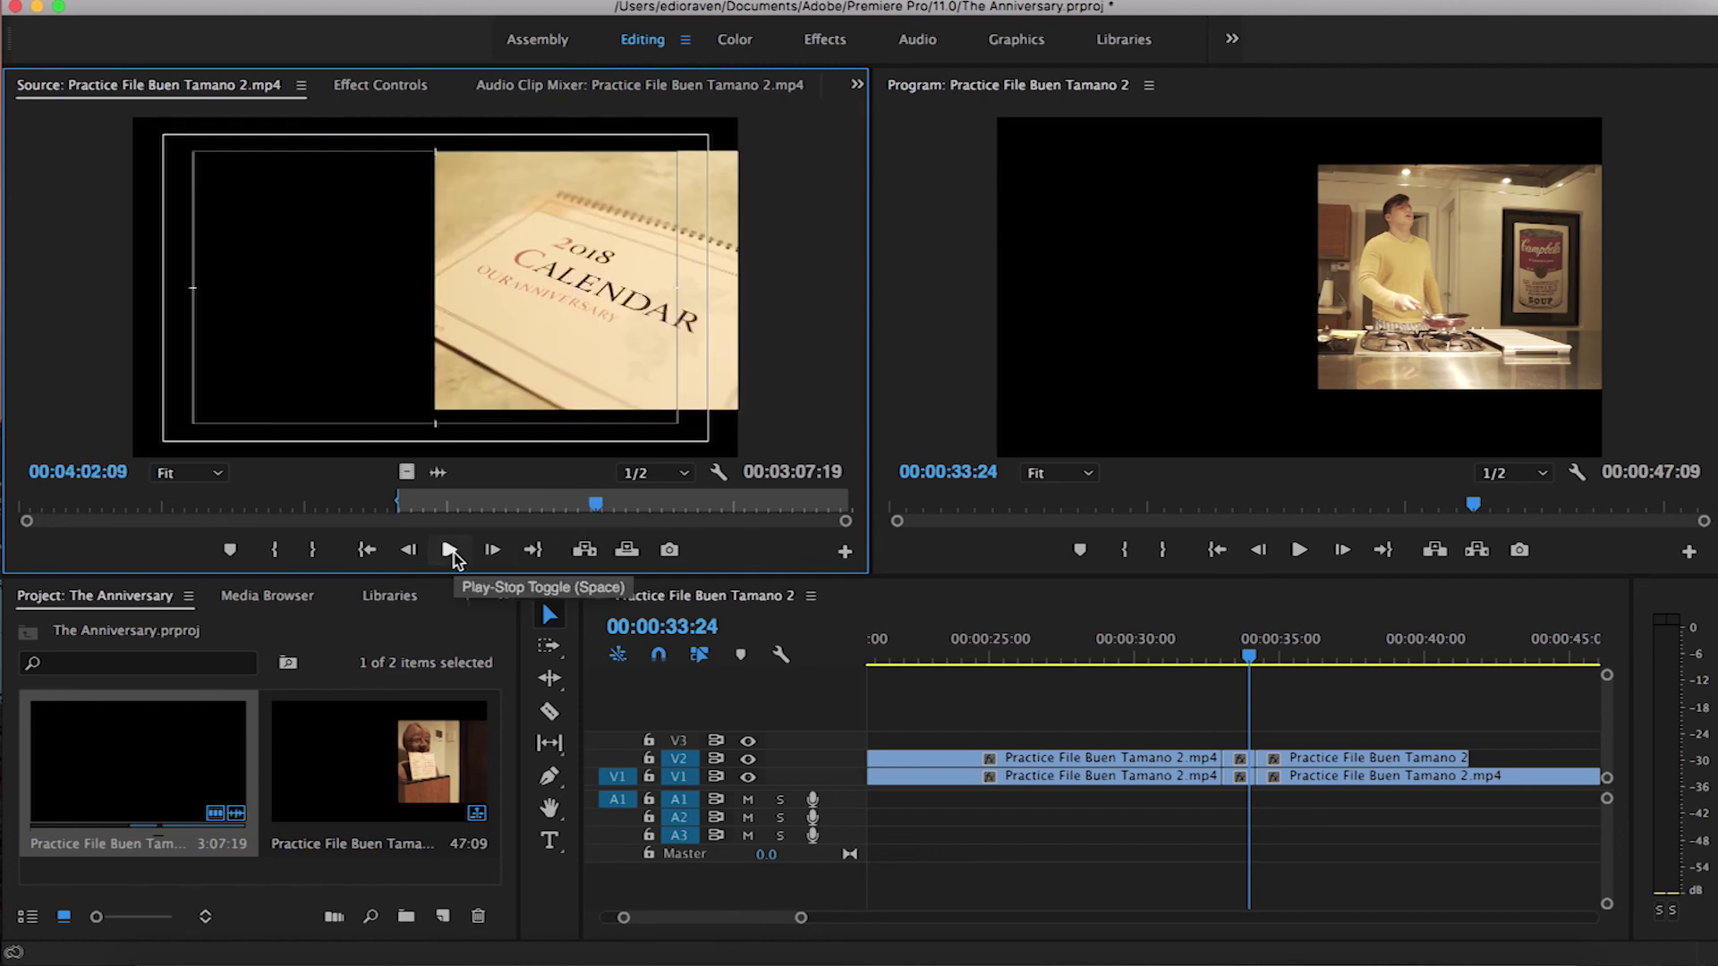
pyautogui.moveTo(483, 523); pyautogui.dragTo(603, 518)
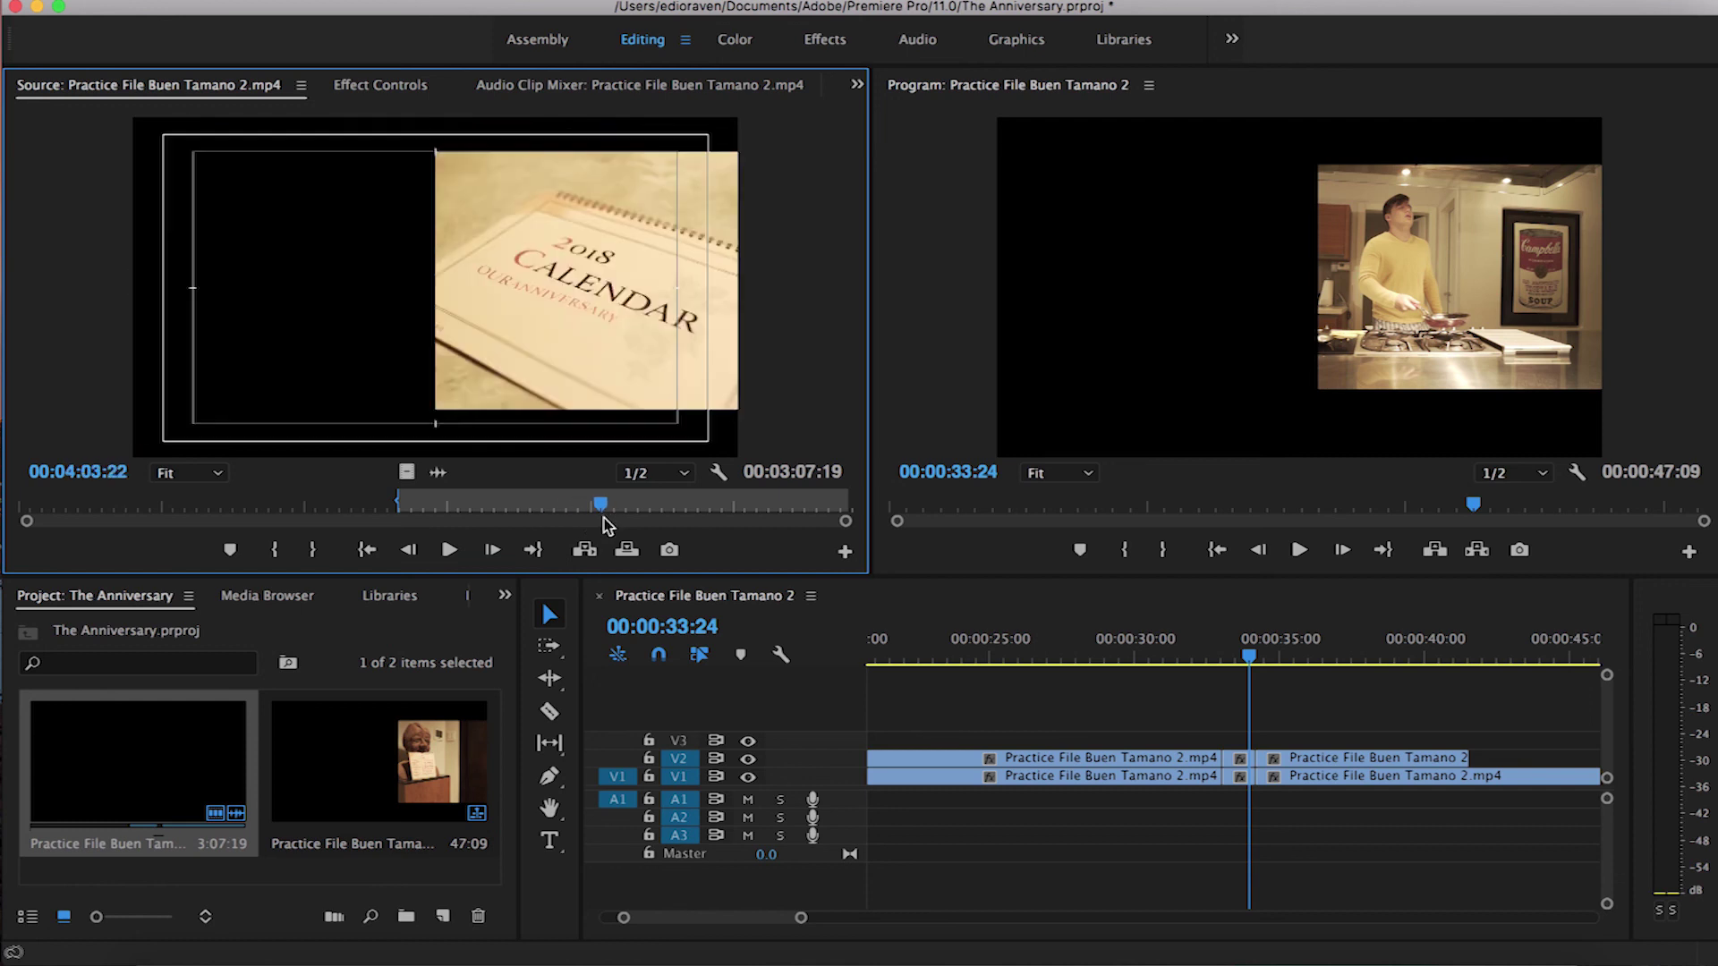
# Mark the Video 11 shot's Out point at 00:04:04:00 and place only its video on V1 after the Video 9 shot
pyautogui.click(453, 550)
pyautogui.click(408, 551)
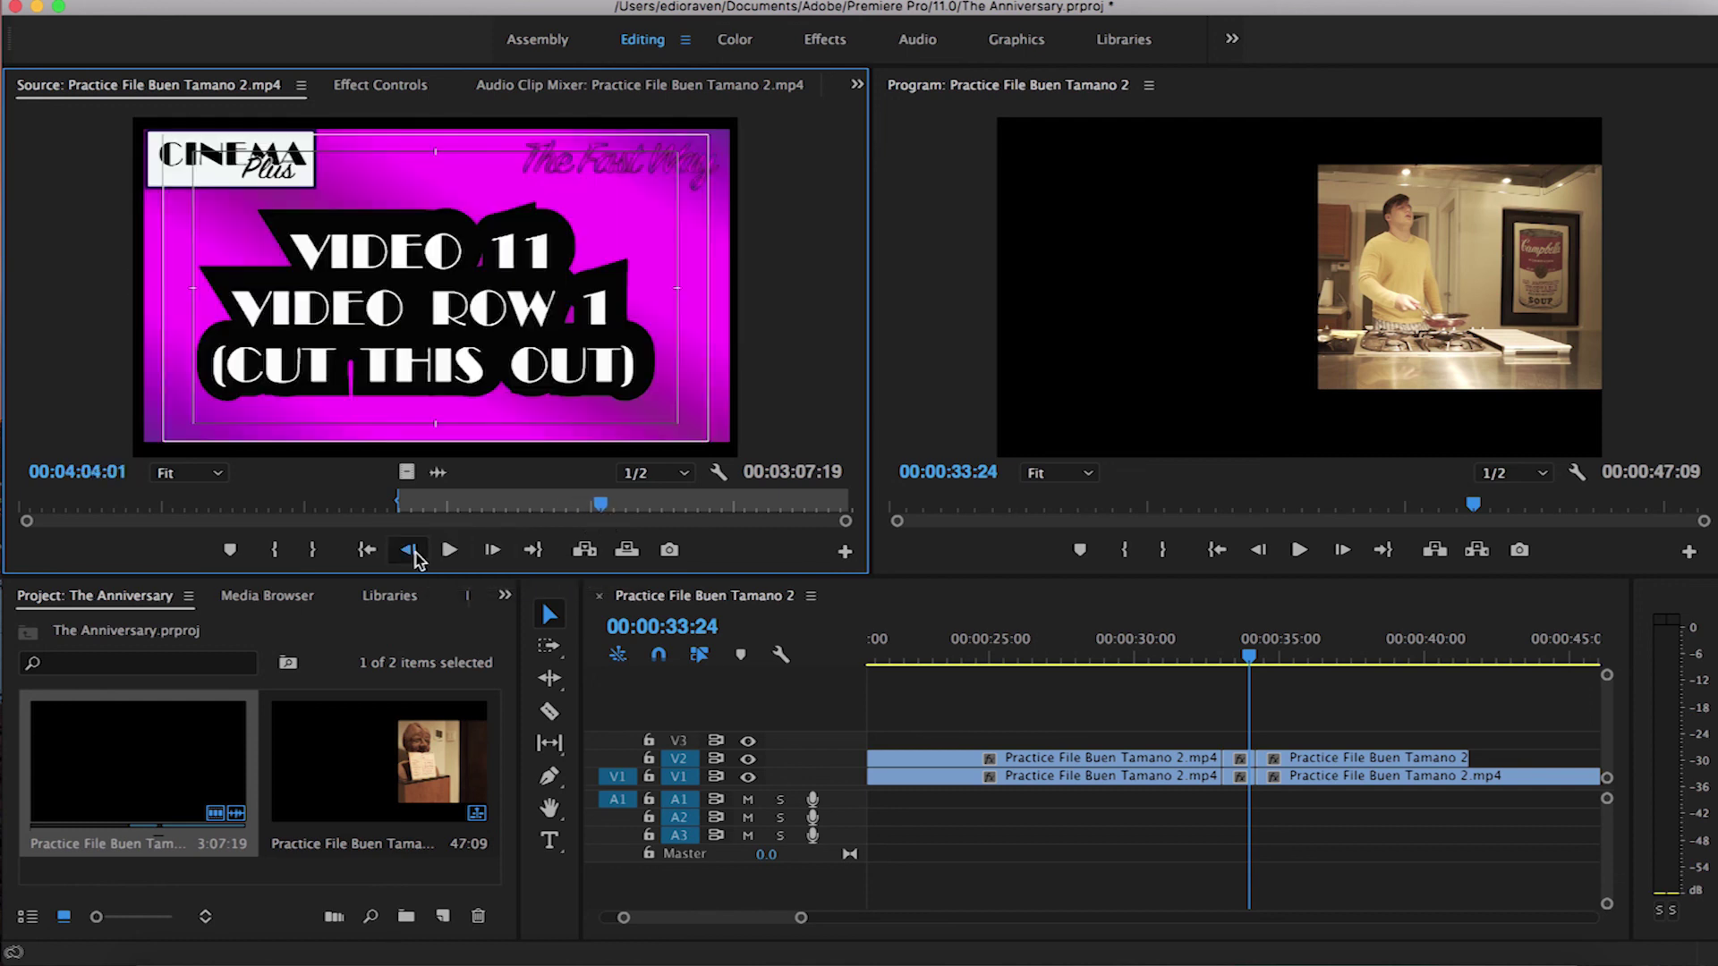
pyautogui.click(408, 551)
pyautogui.click(313, 550)
pyautogui.moveTo(406, 473); pyautogui.dragTo(252, 731)
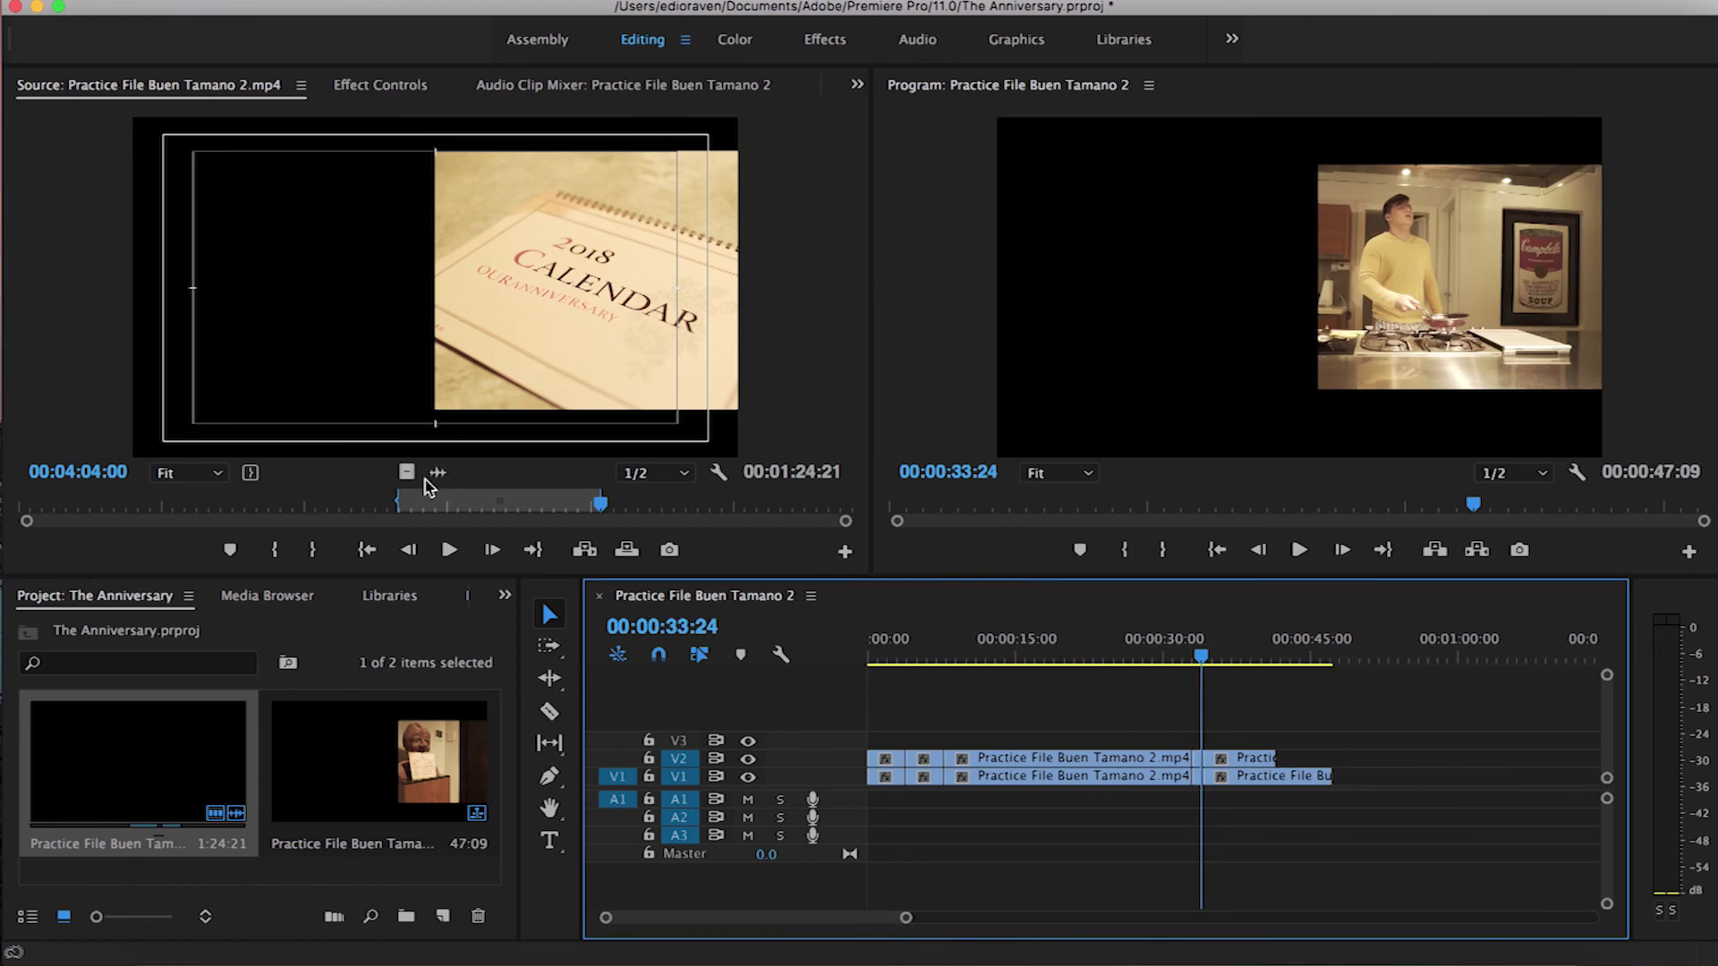
pyautogui.moveTo(408, 473); pyautogui.dragTo(1344, 777)
# Find the first frame of the Video 12 shot in the source clip and mark the In point there
pyautogui.moveTo(607, 509); pyautogui.dragTo(827, 519)
pyautogui.click(444, 549)
pyautogui.click(412, 550)
pyautogui.click(498, 551)
pyautogui.click(498, 551)
pyautogui.press('i')
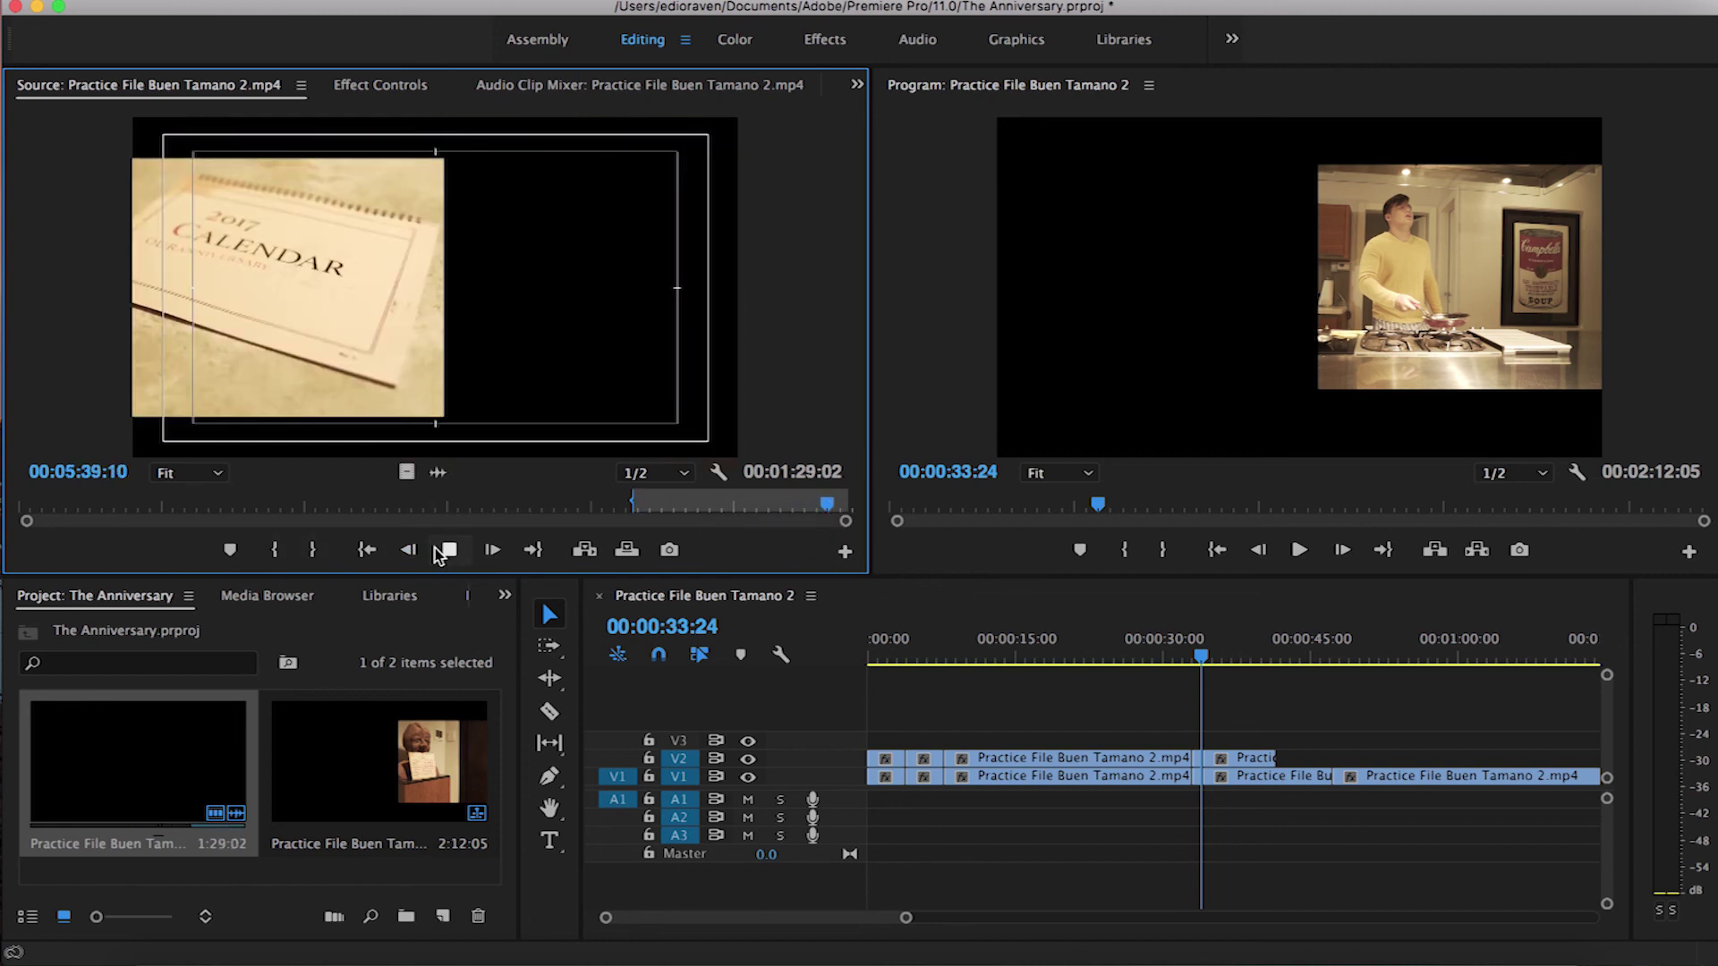
# Mark the source Out point at the last frame of the Video 12 shot
pyautogui.click(448, 553)
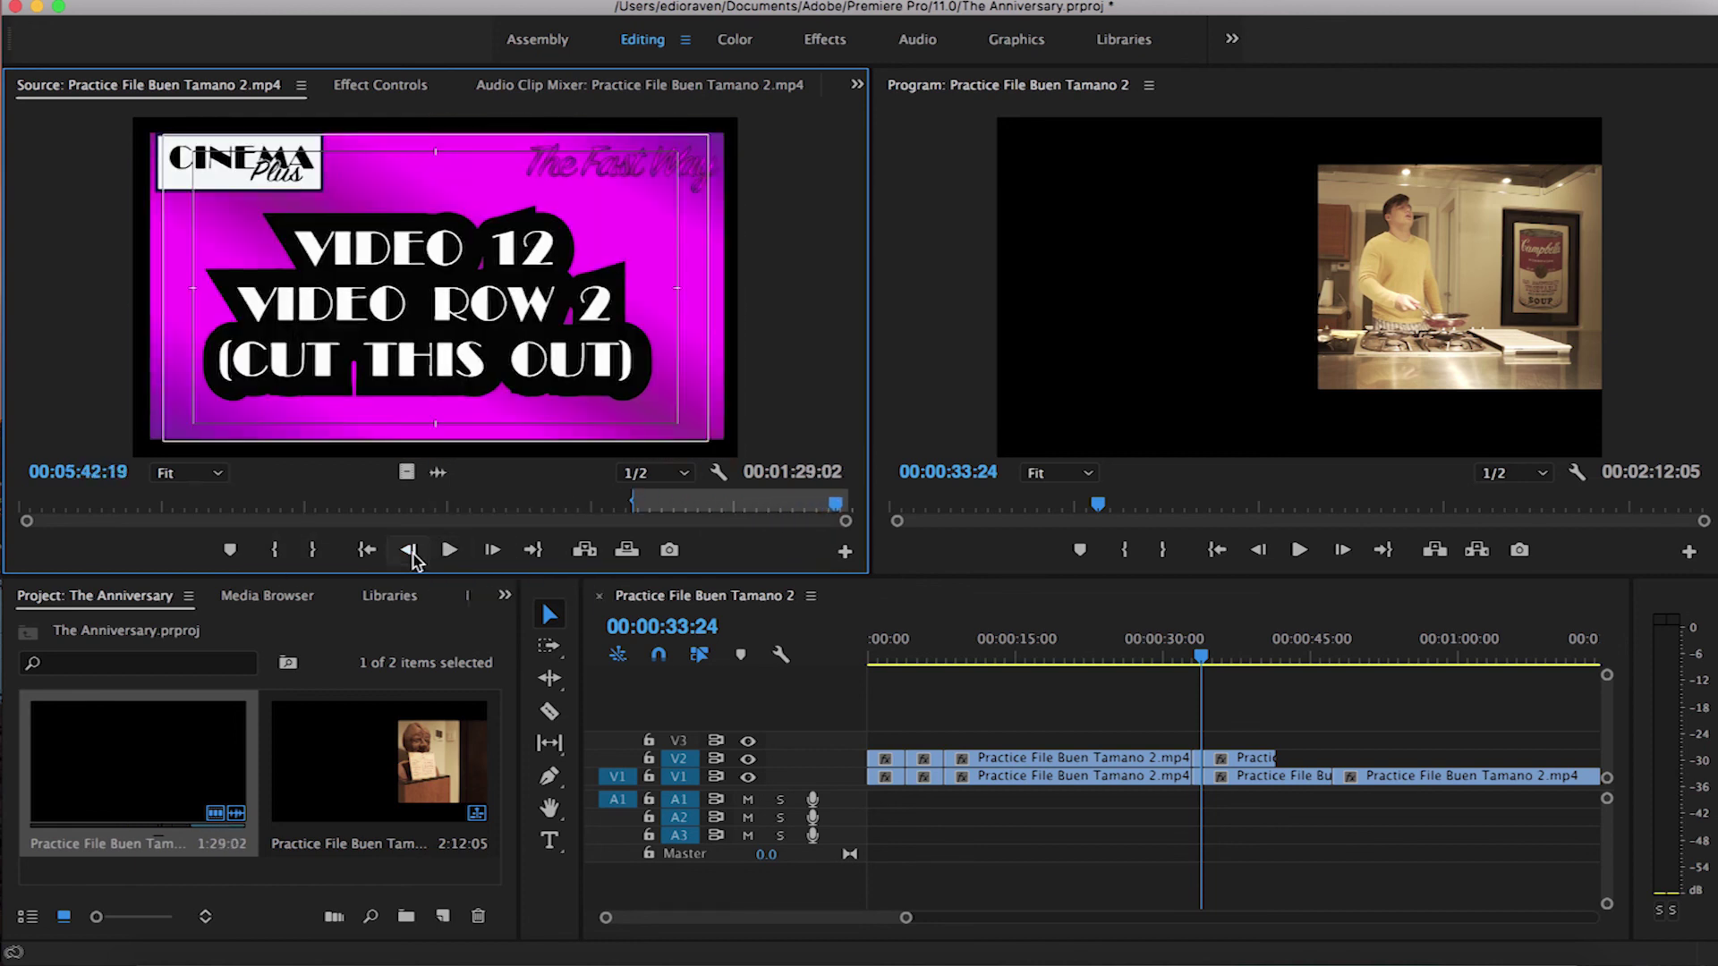